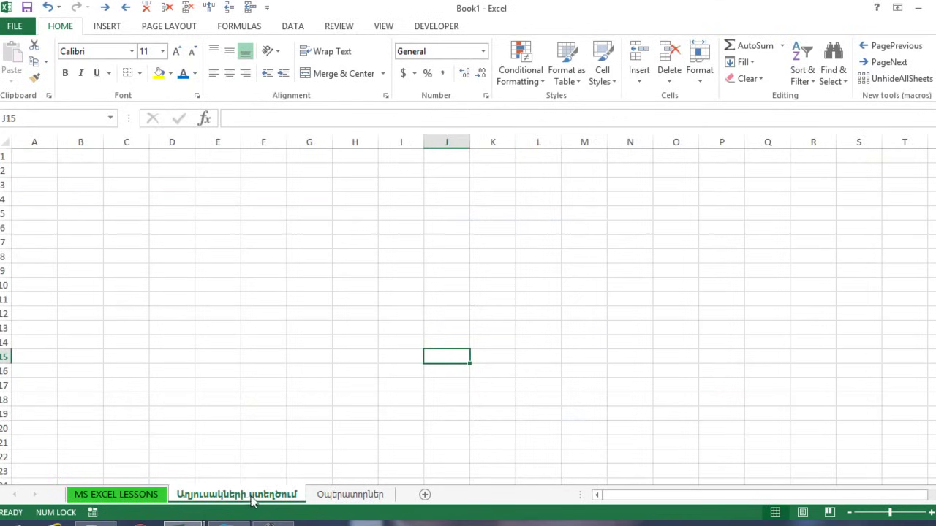
Select single cells in different parts of the worksheet, finishing on cell A2.
ctrl+scroll(298, 422, up, 4)
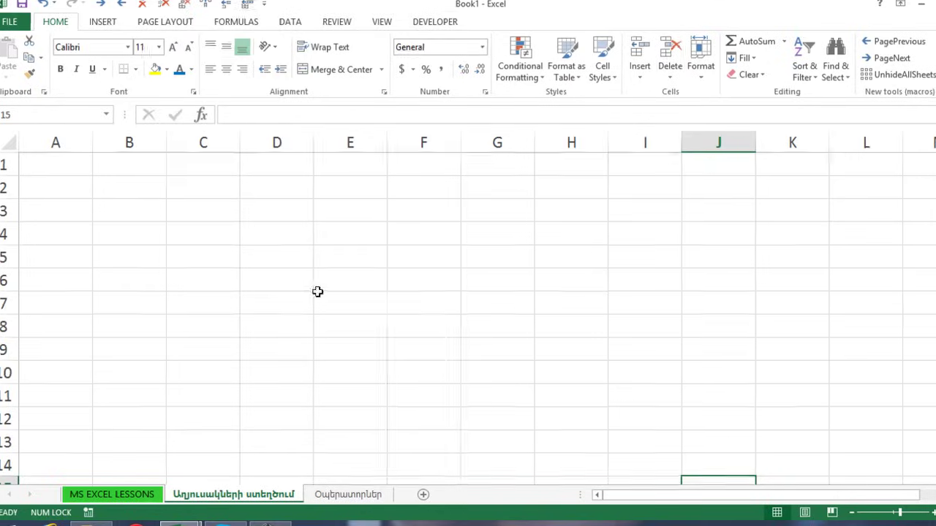
click(350, 303)
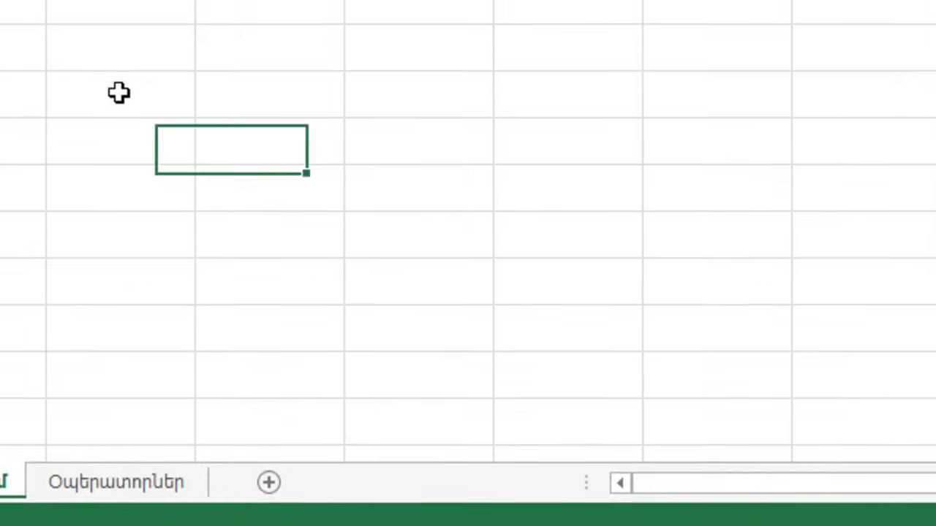
click(763, 94)
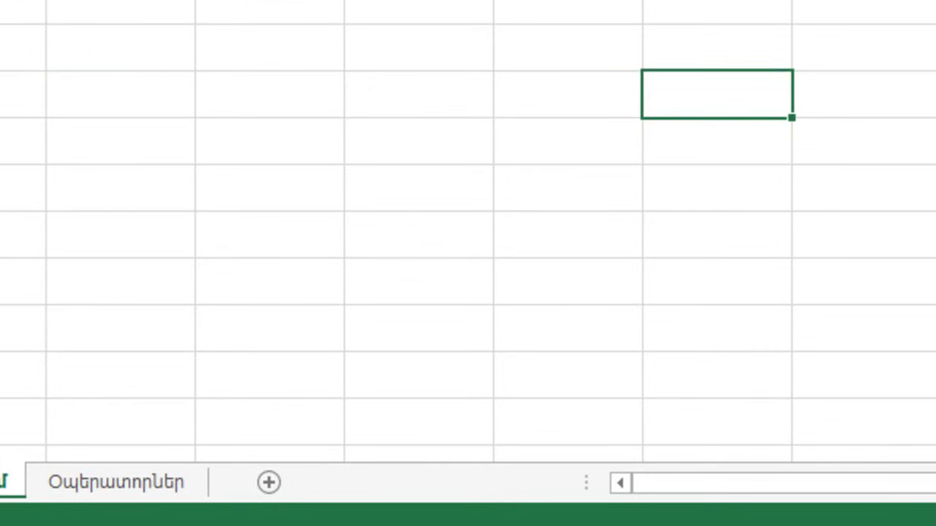
click(322, 240)
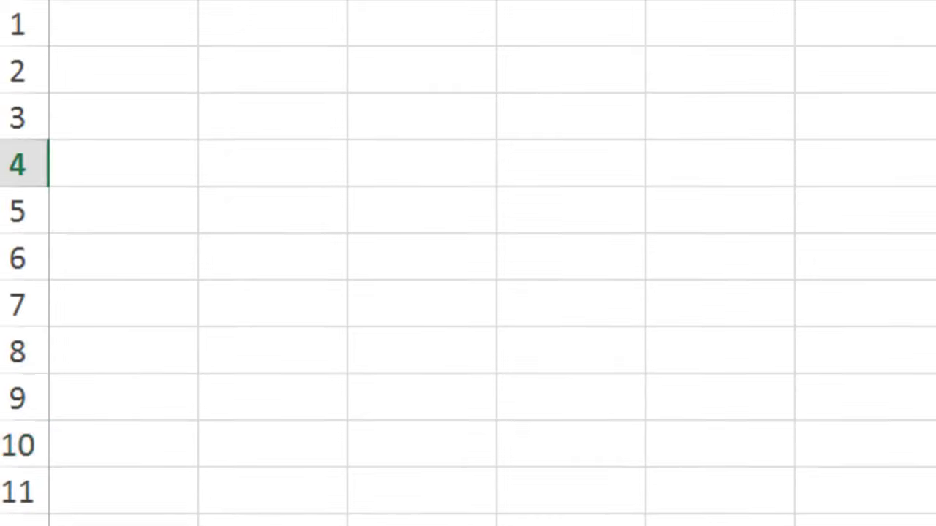
click(139, 88)
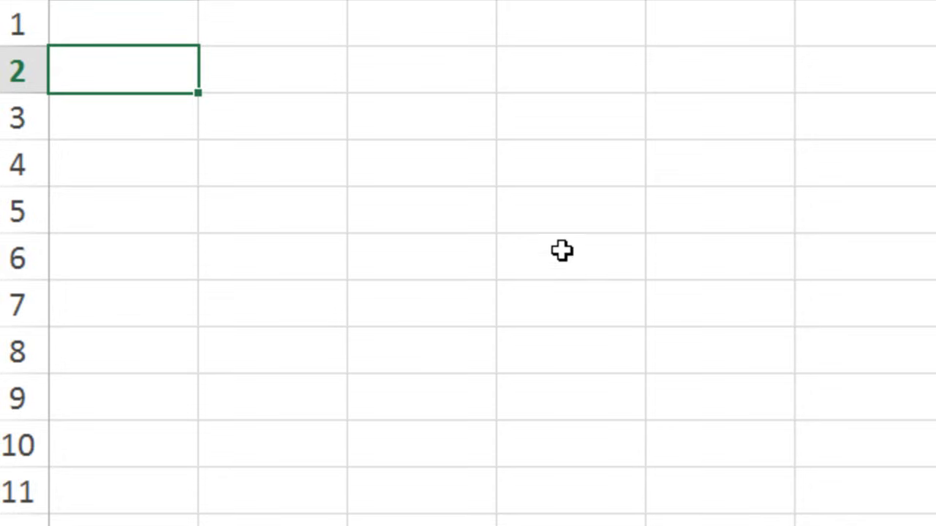
Select the rectangular range D5:F12, followed by a taller multi-column range from row 2 down to E12.
drag(111, 98, 401, 419)
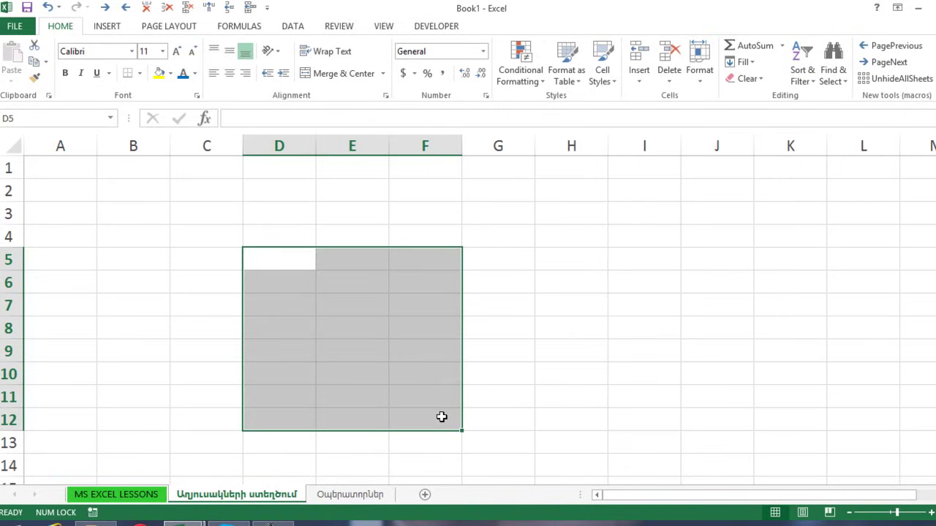
click(550, 413)
drag(167, 197, 343, 412)
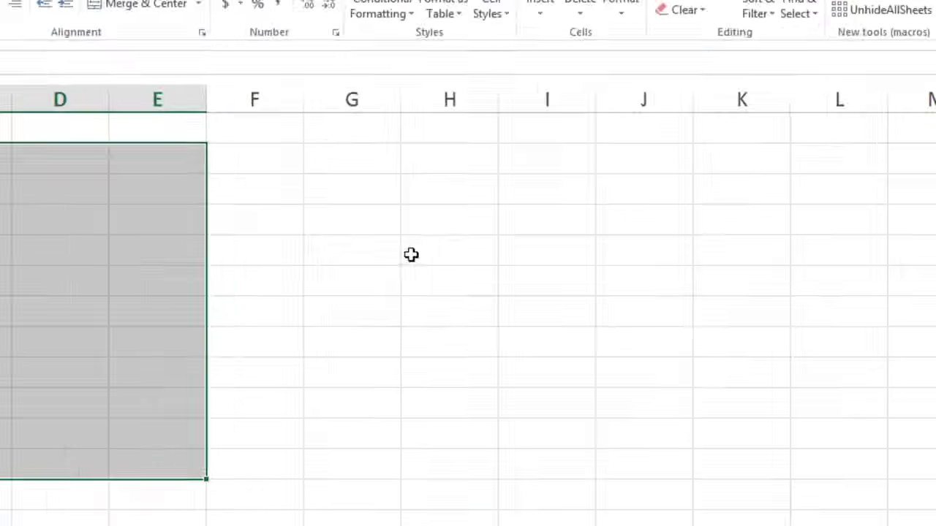
Select three separate vertical cell ranges plus one horizontal range together, and clear the selection by picking a single cell.
drag(177, 91, 207, 425)
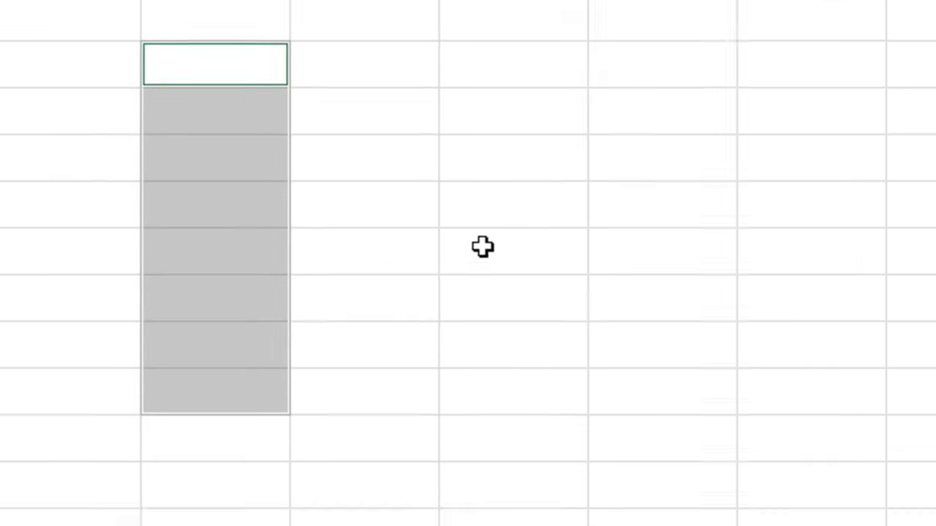
drag(638, 92, 638, 279)
drag(900, 91, 929, 245)
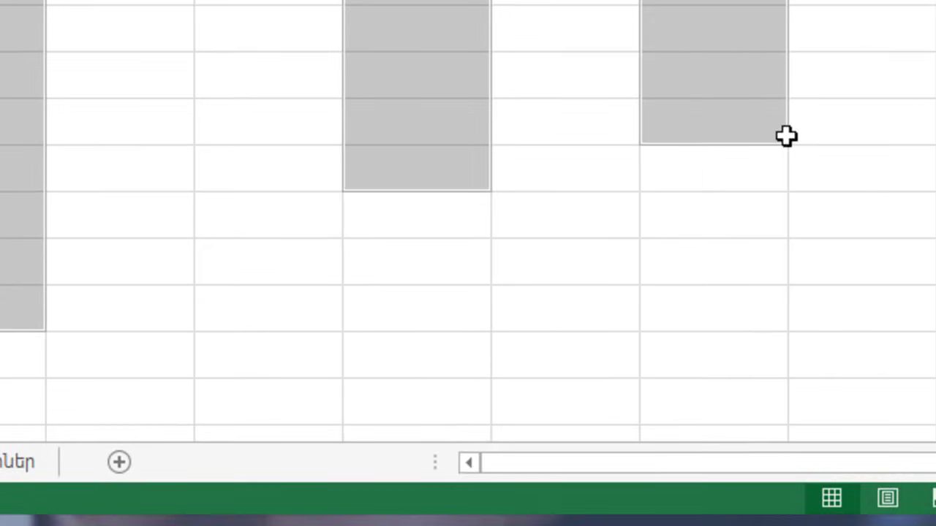
drag(208, 311, 717, 315)
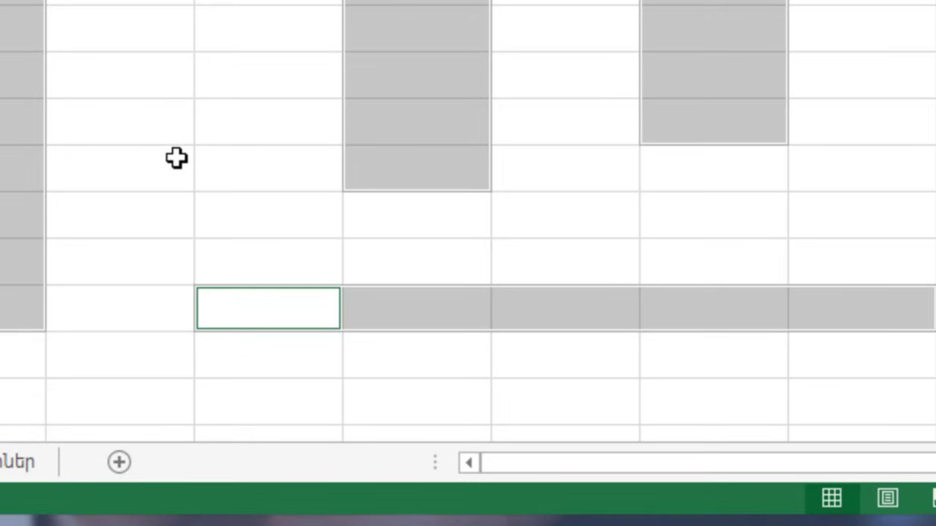
click(145, 137)
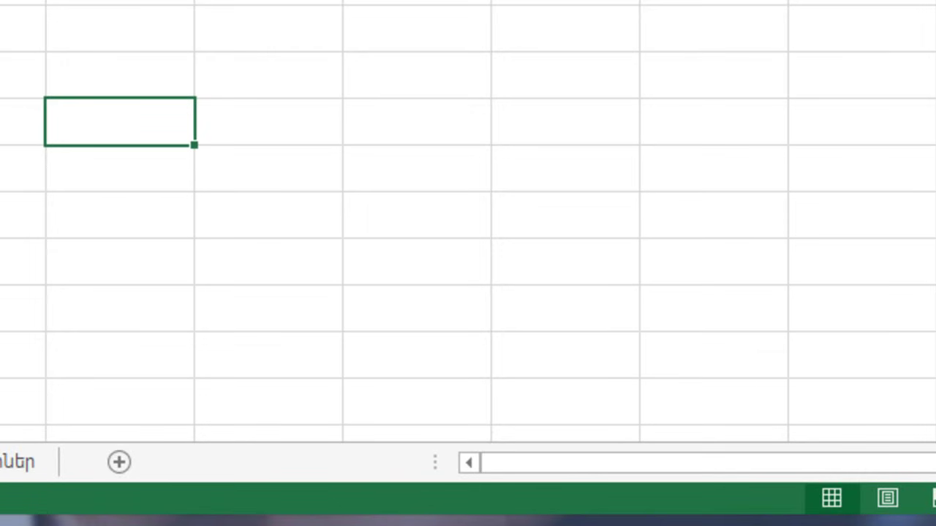
Select entire rows 5, 3 and 7 one at a time, followed by rows 3 to 6 together.
key(shift+space)
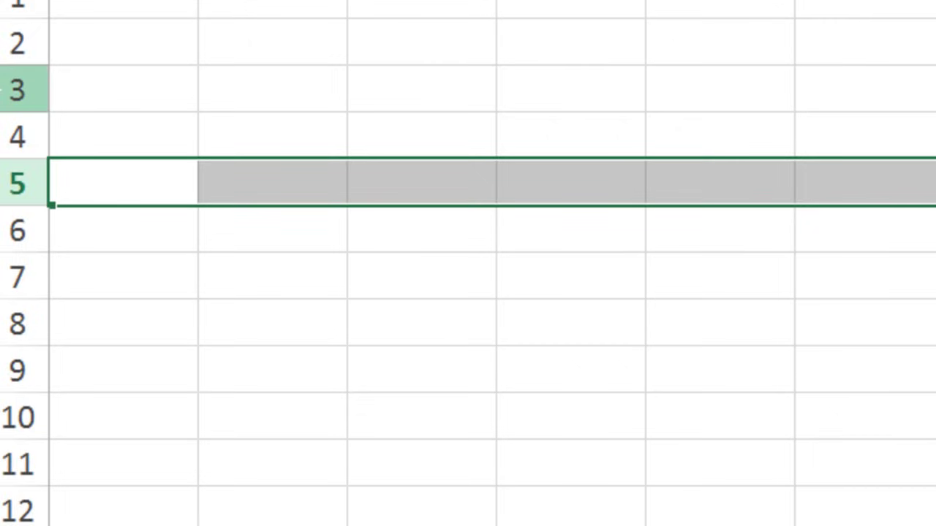
click(3, 89)
click(5, 275)
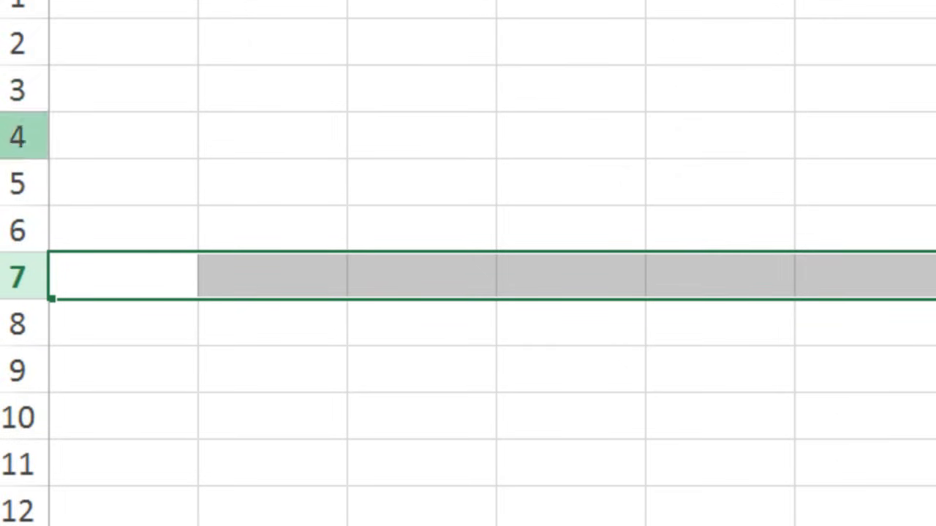
drag(14, 89, 8, 231)
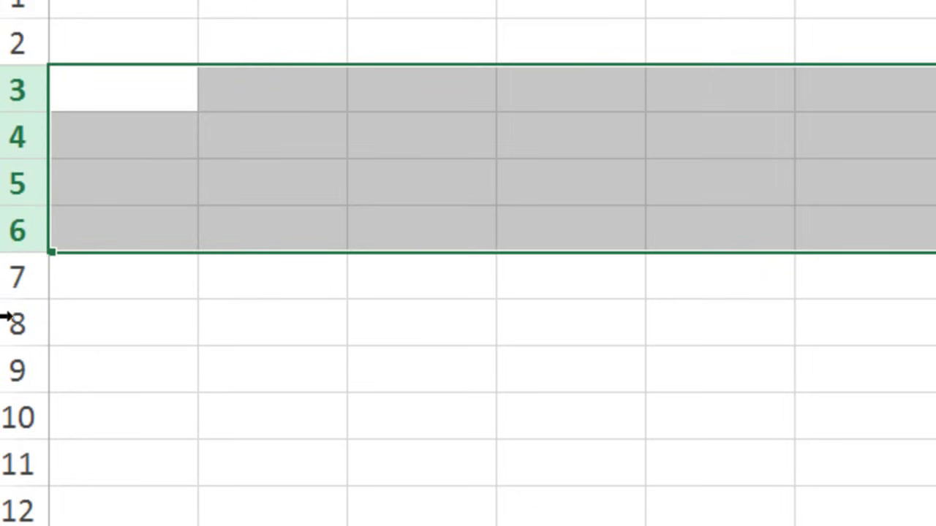
Select rows 2 to 7 and add the nonadjacent rows 11, 14 and 9 to the selection.
drag(14, 43, 9, 278)
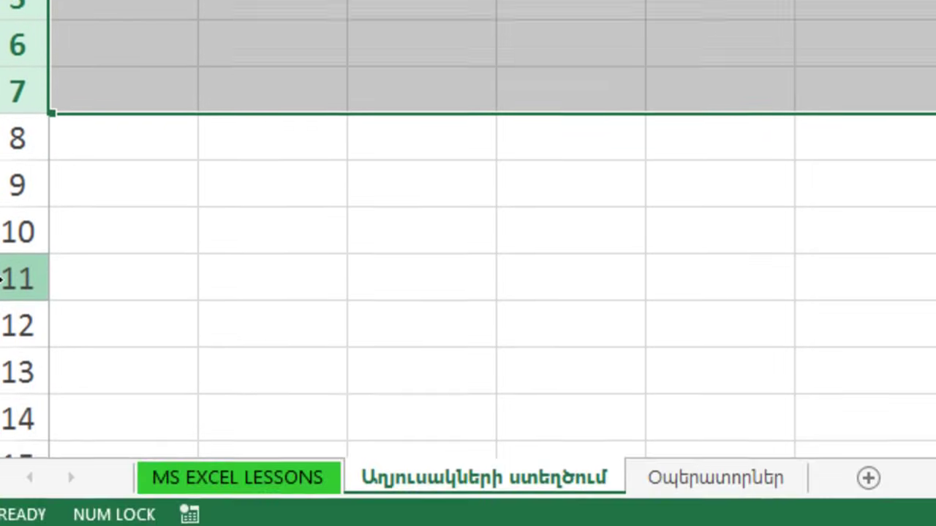
ctrl+click(3, 278)
ctrl+click(2, 418)
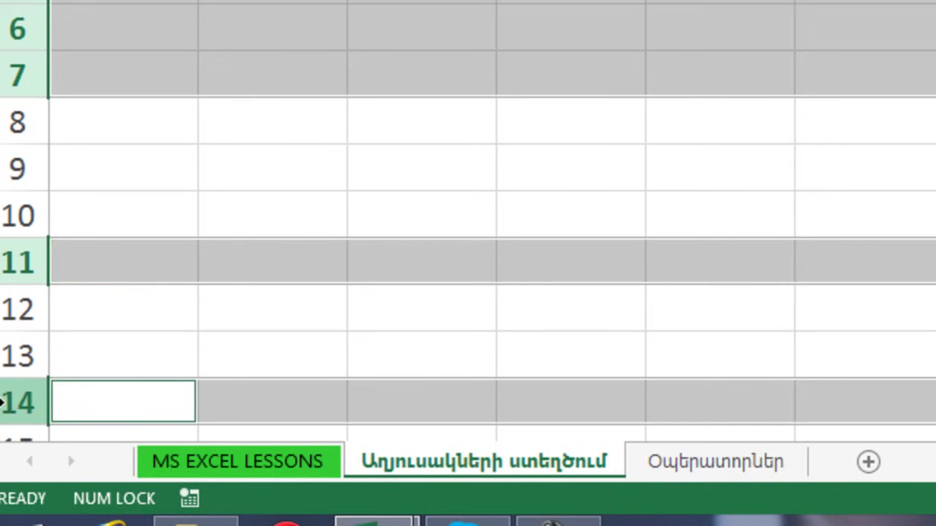
ctrl+click(2, 168)
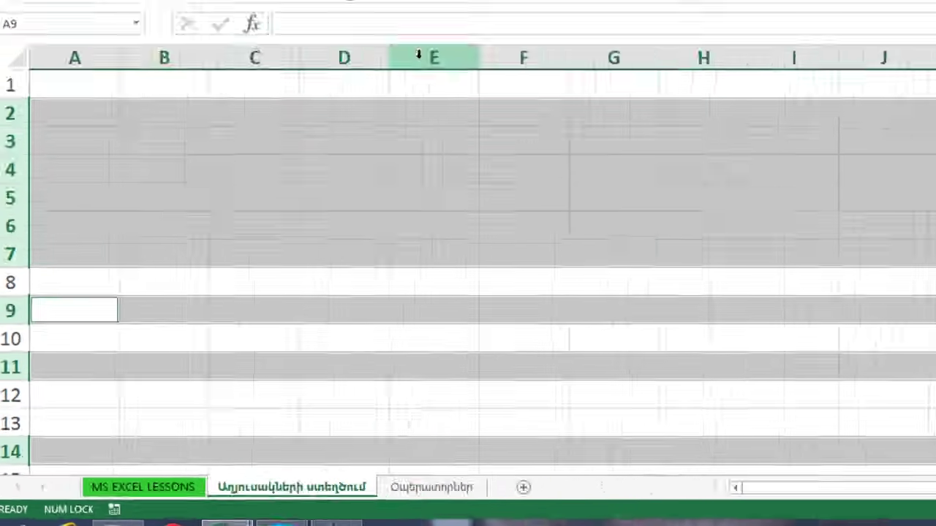
Select columns E to G and add the nonadjacent columns C and K to the selection.
drag(338, 145, 509, 153)
ctrl+click(219, 147)
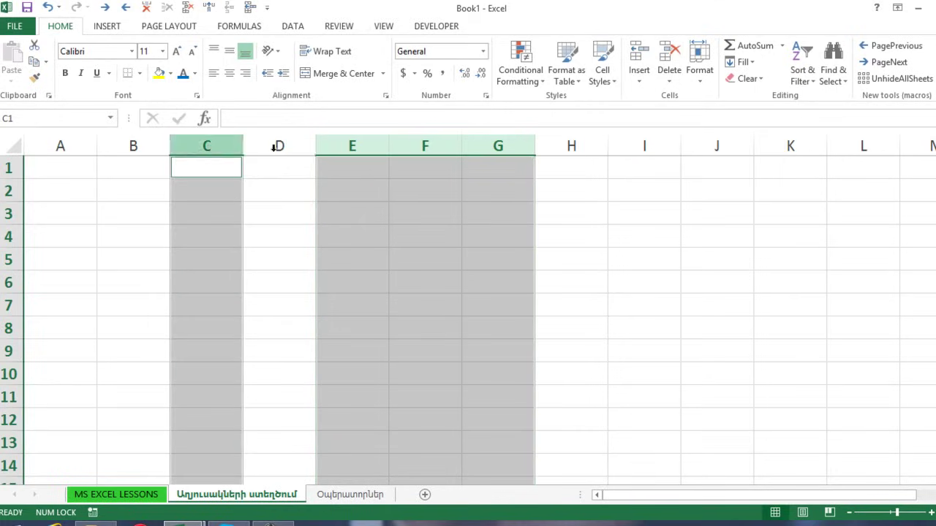
ctrl+click(766, 149)
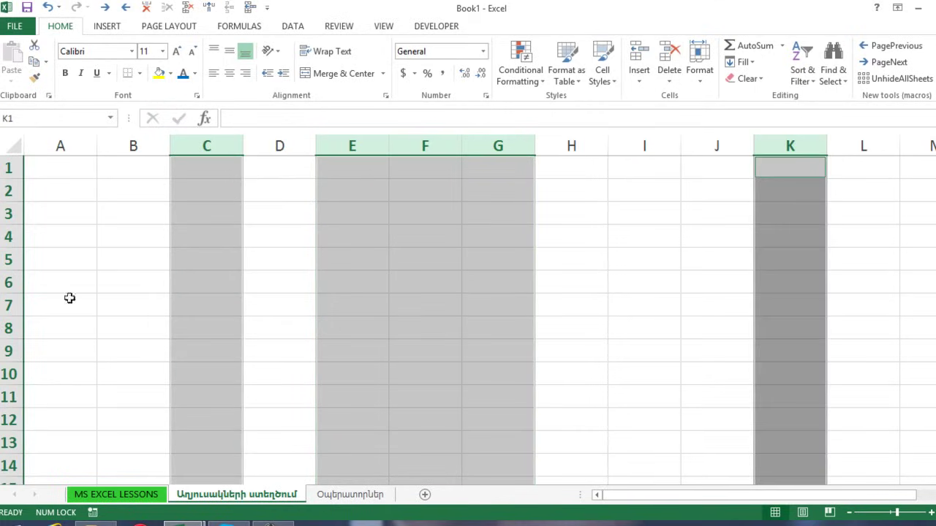
Add rows 6, 9, 11, 13 and 2 to 3 to the column selection, and clear it by selecting cell E4.
ctrl+click(12, 282)
ctrl+click(11, 351)
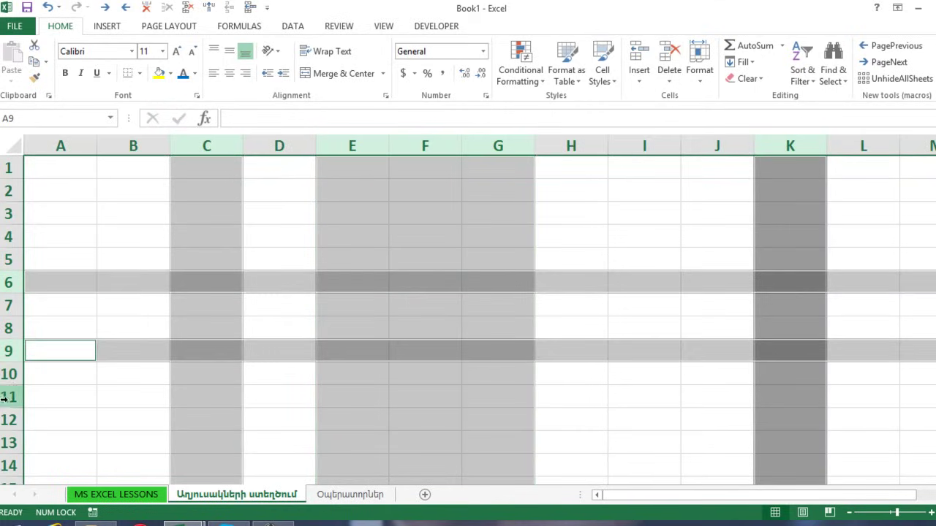
ctrl+click(10, 396)
ctrl+click(8, 442)
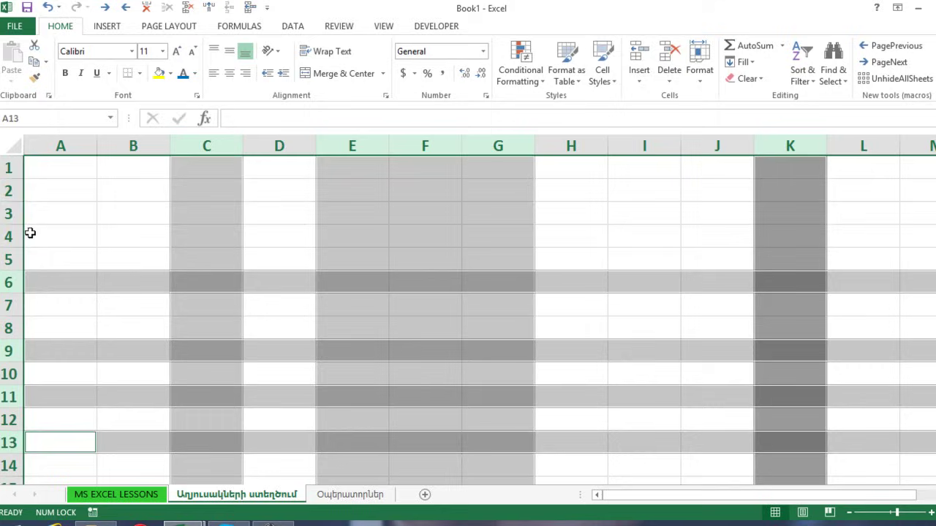
ctrl+click(9, 190)
drag(10, 205, 10, 214)
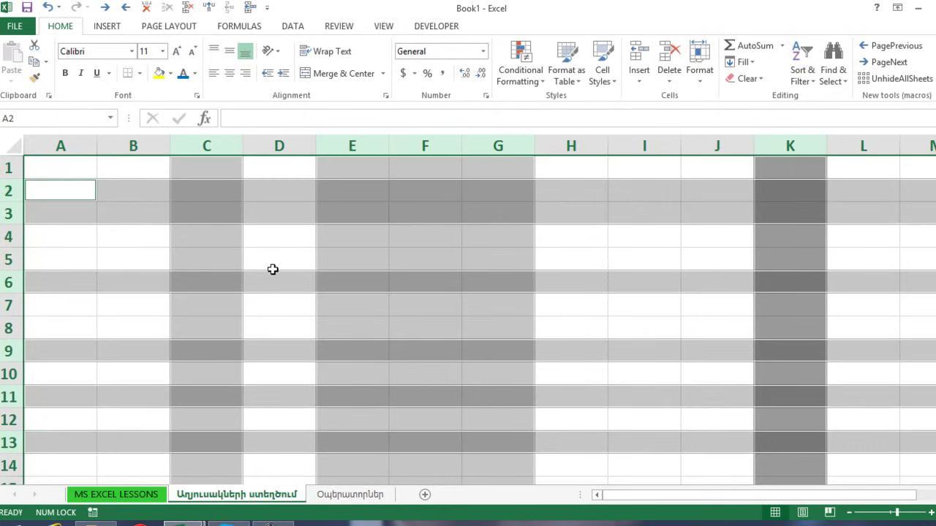
click(366, 231)
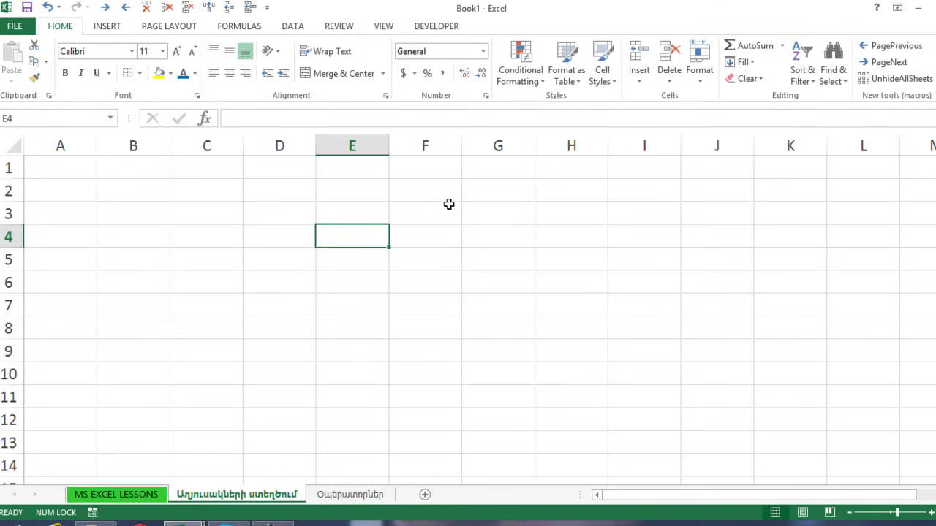
Select the range F4:H12, and replace that selection with the single cell D6.
click(514, 350)
drag(404, 236, 591, 429)
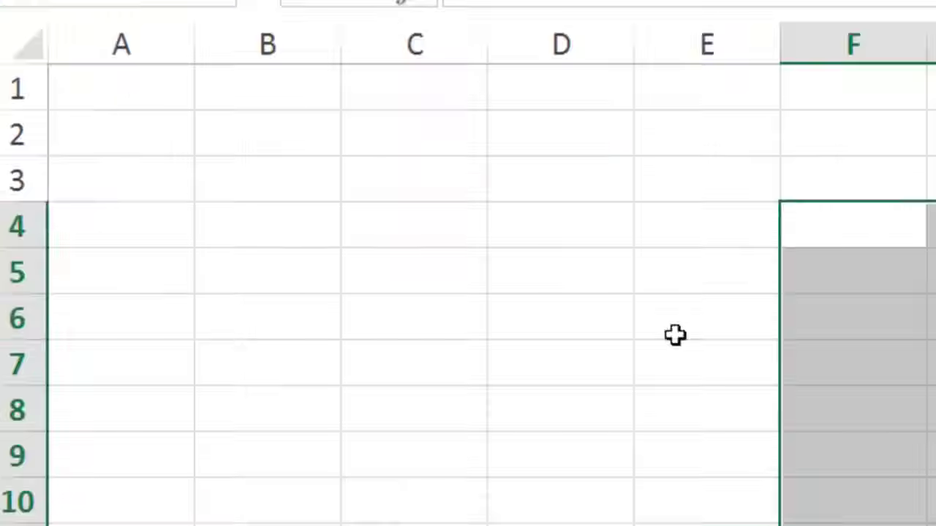
click(561, 317)
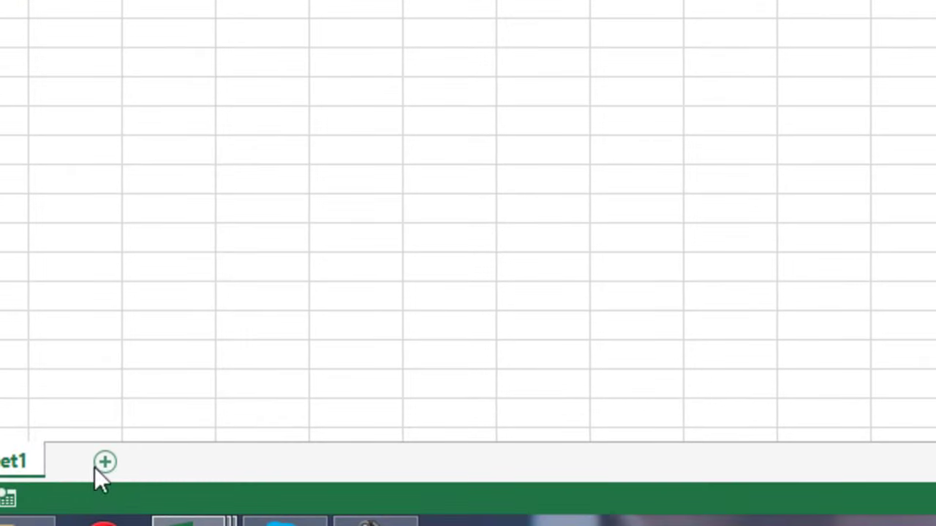
Add four new worksheets, Sheet2 to Sheet5, to the Book2 workbook.
click(100, 464)
click(196, 463)
click(298, 466)
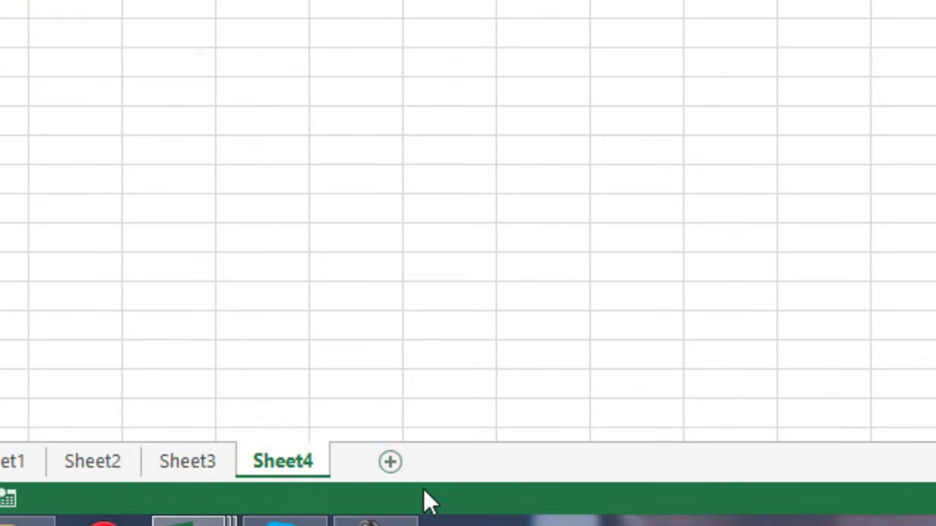
click(381, 464)
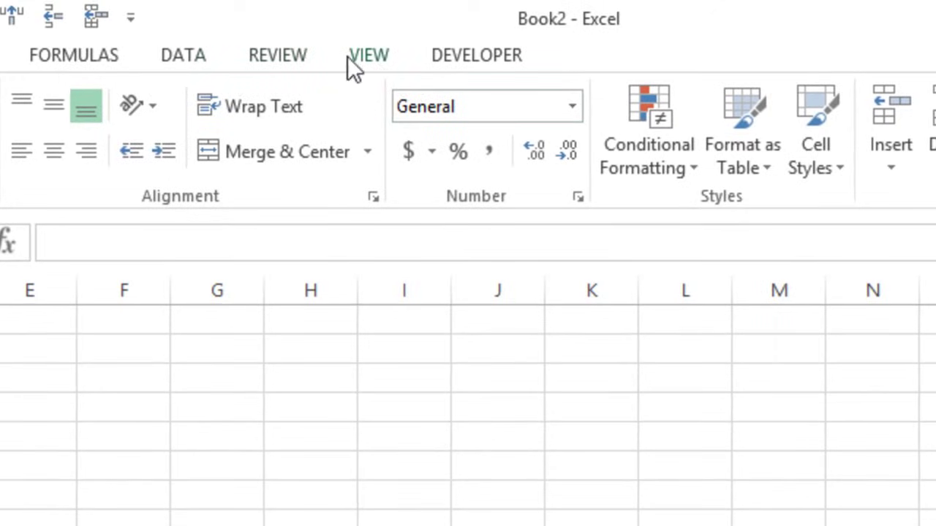
click(169, 54)
click(302, 64)
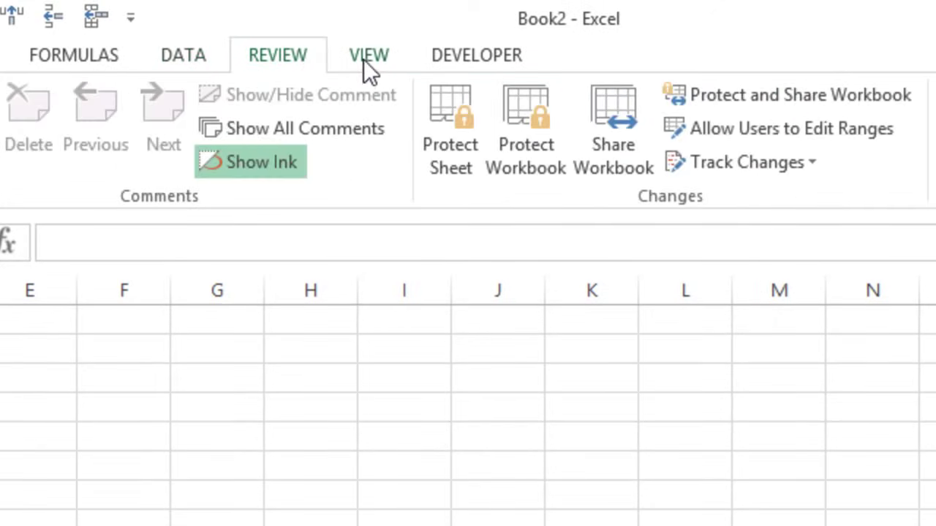
click(95, 54)
click(195, 58)
click(300, 53)
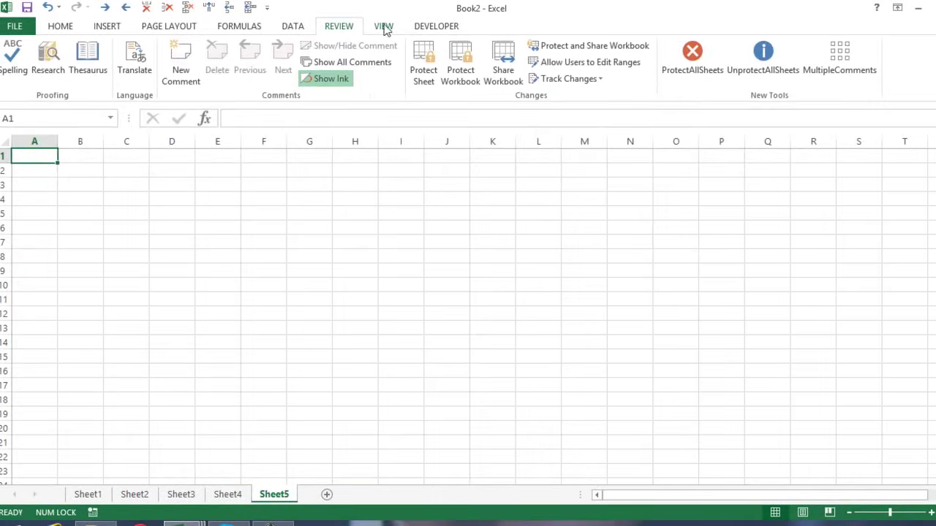
Hide the windows of the open workbooks Book2, Book1 and Das 1-i nyut.
click(384, 27)
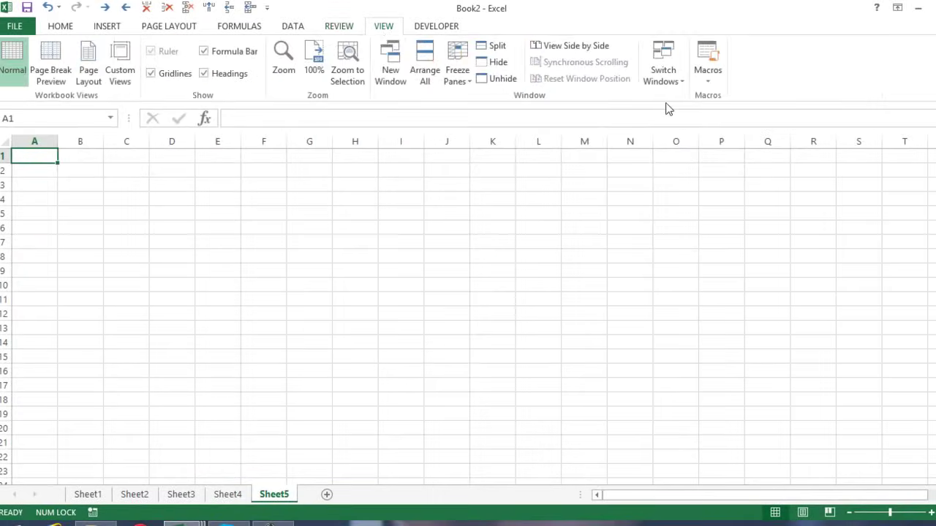
click(501, 64)
click(386, 31)
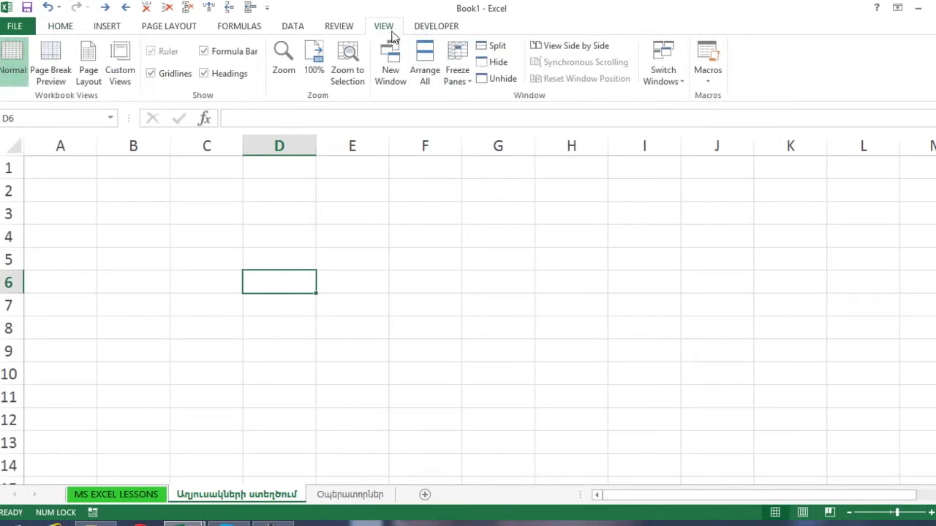
click(500, 63)
click(386, 27)
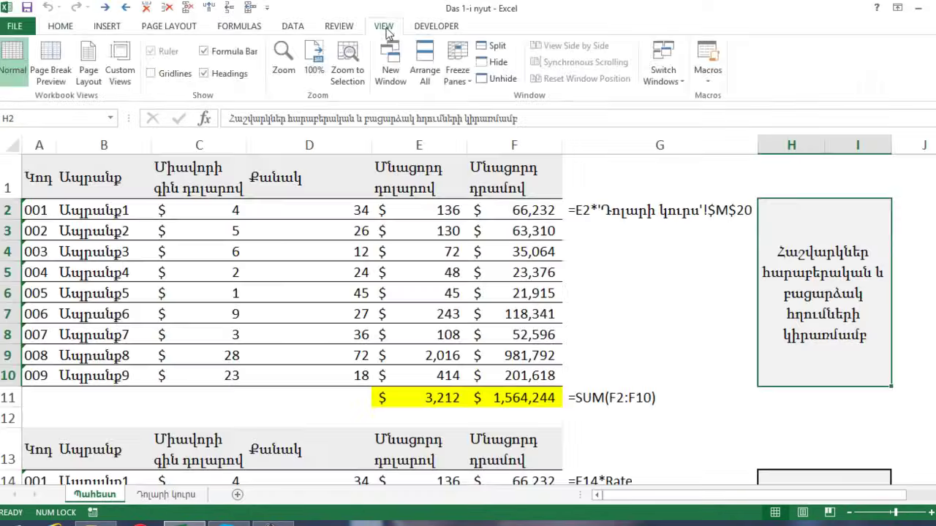
click(498, 62)
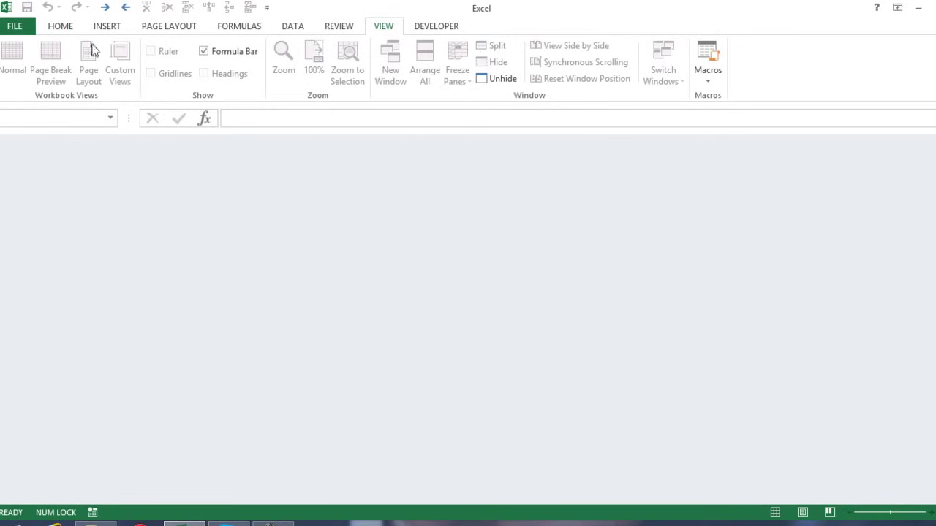
Unhide the workbook Book1.
click(497, 81)
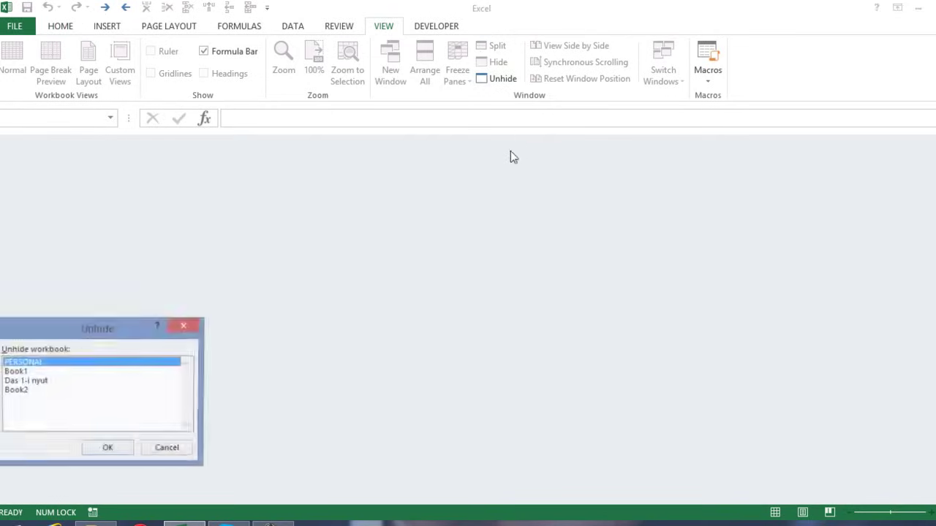
click(25, 372)
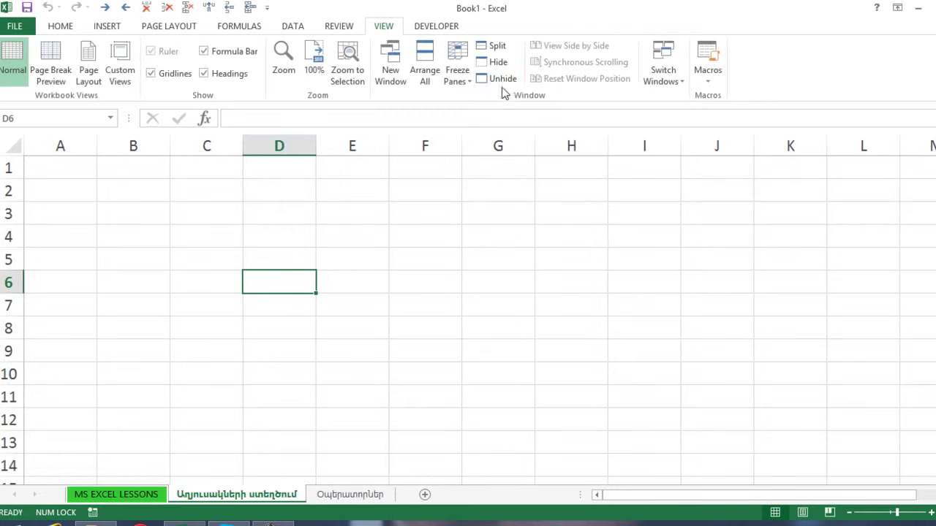
Unhide the workbooks Das 1-i nyut and Book2.
click(500, 80)
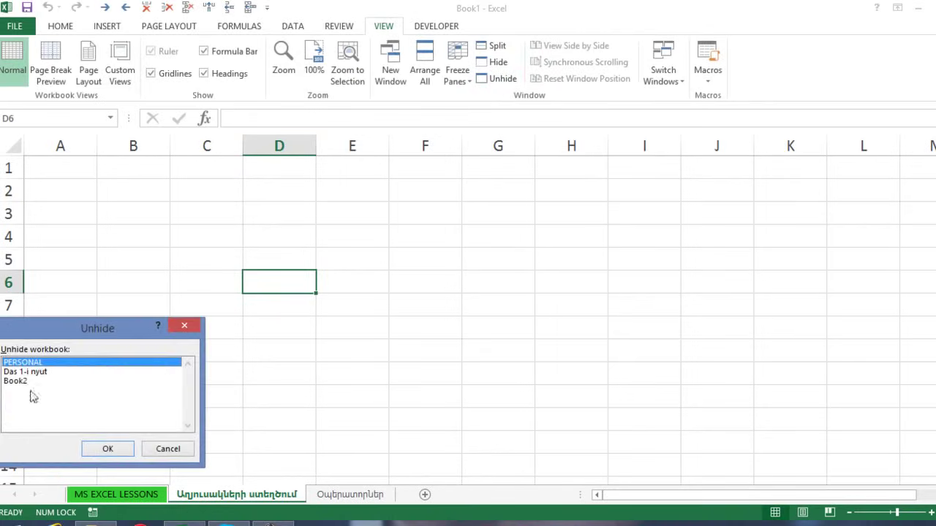
double_click(32, 374)
click(498, 79)
click(26, 373)
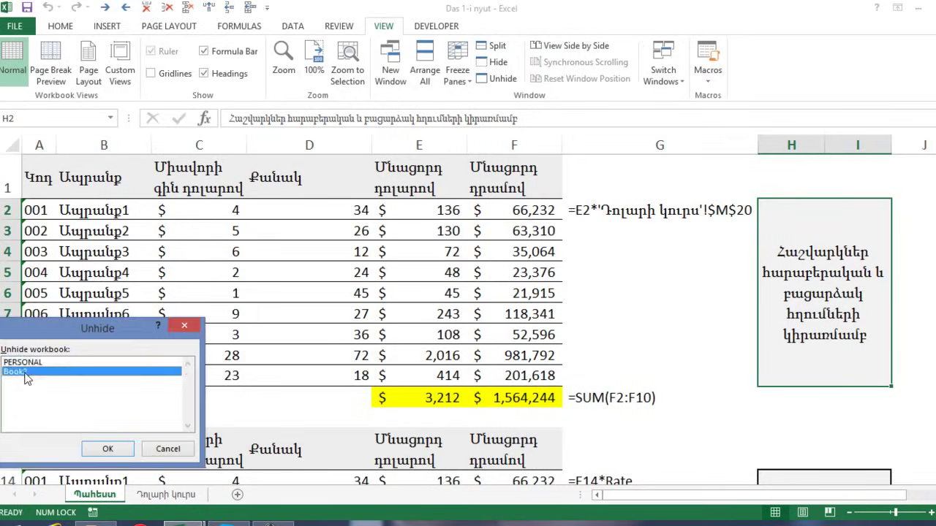
double_click(25, 373)
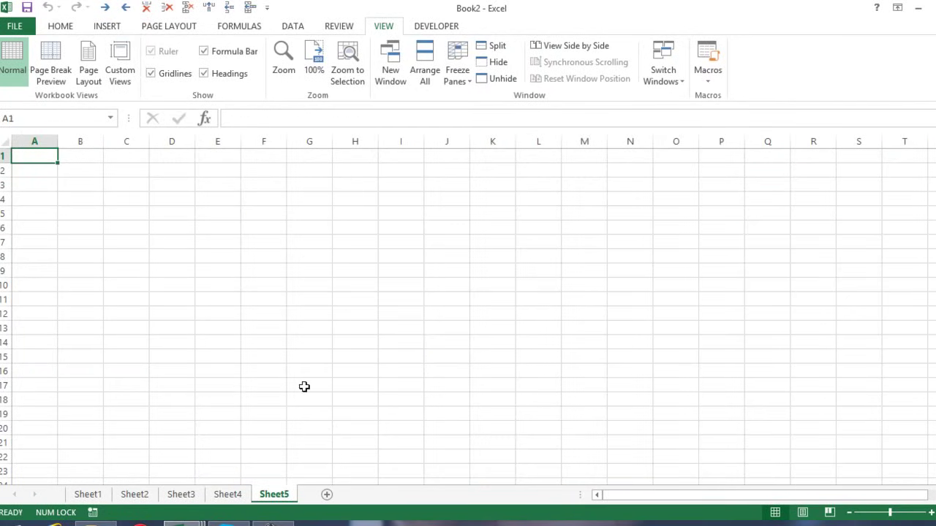
Close the Das 1-i nyut workbook without saving its changes.
click(182, 522)
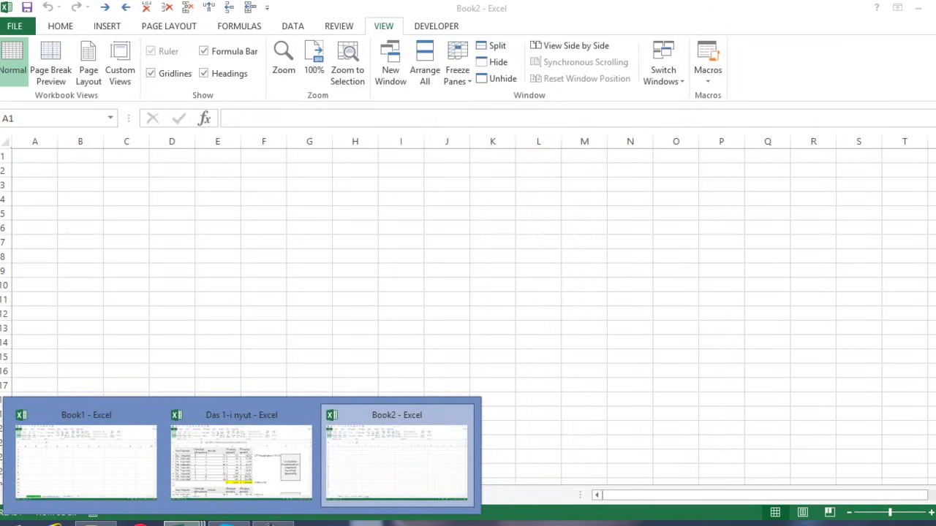
click(259, 490)
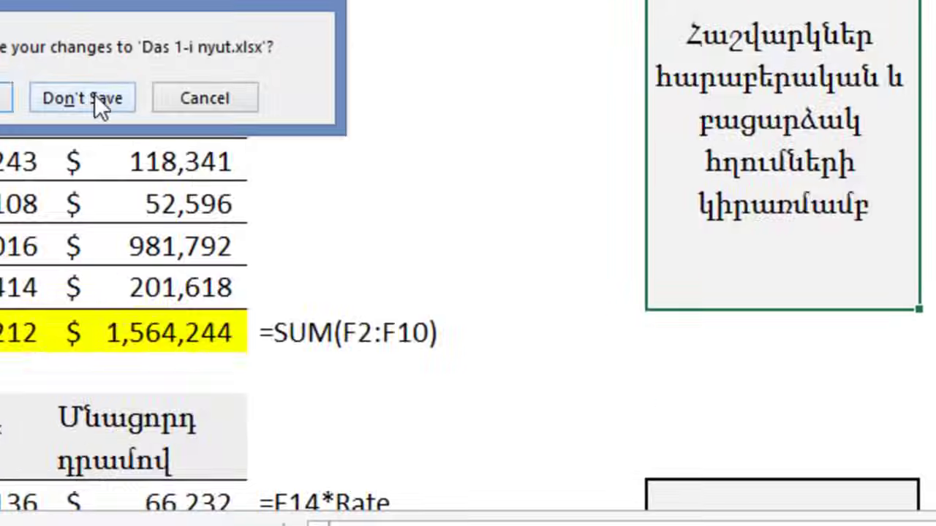
click(471, 284)
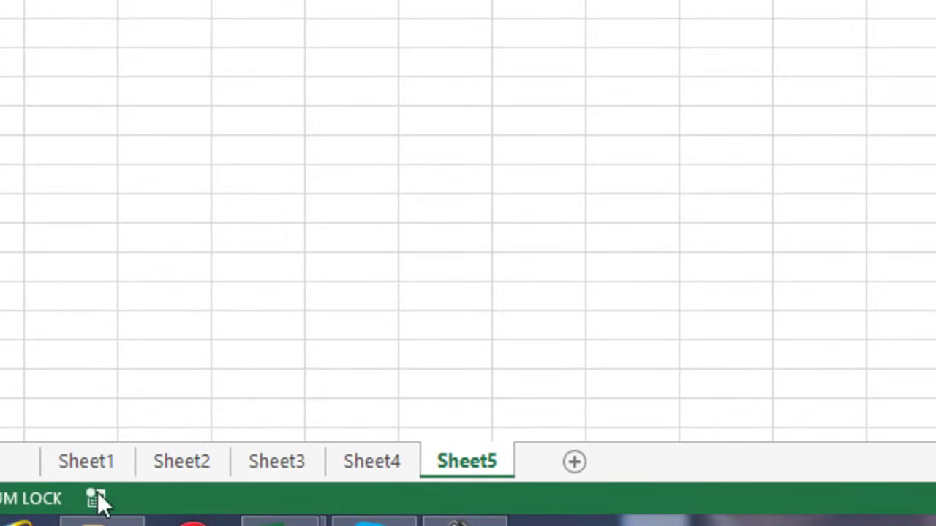
Insert two new worksheets directly after Sheet2 in Book2.
click(94, 457)
click(195, 460)
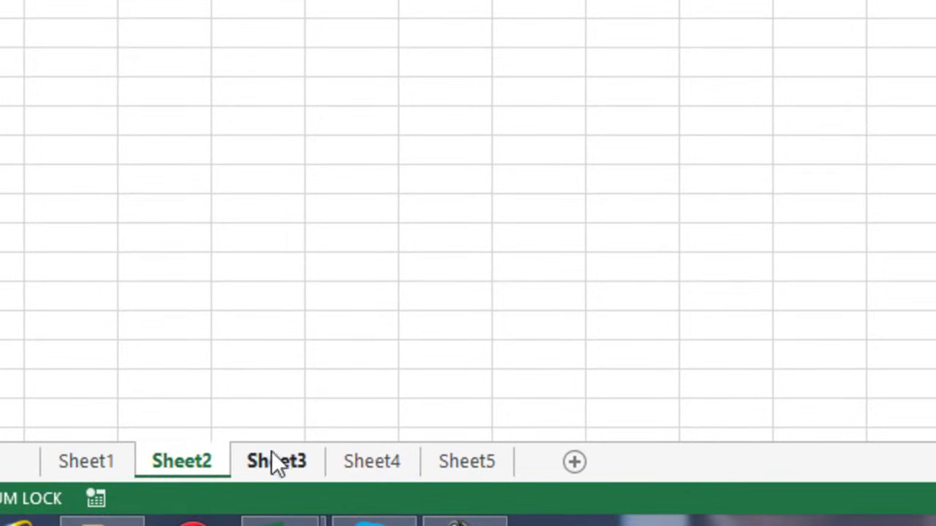
click(571, 463)
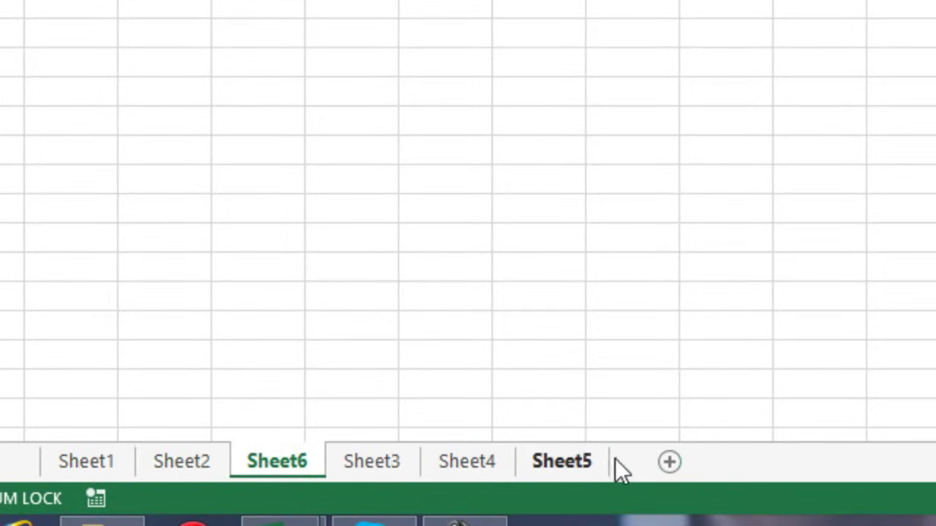
click(669, 461)
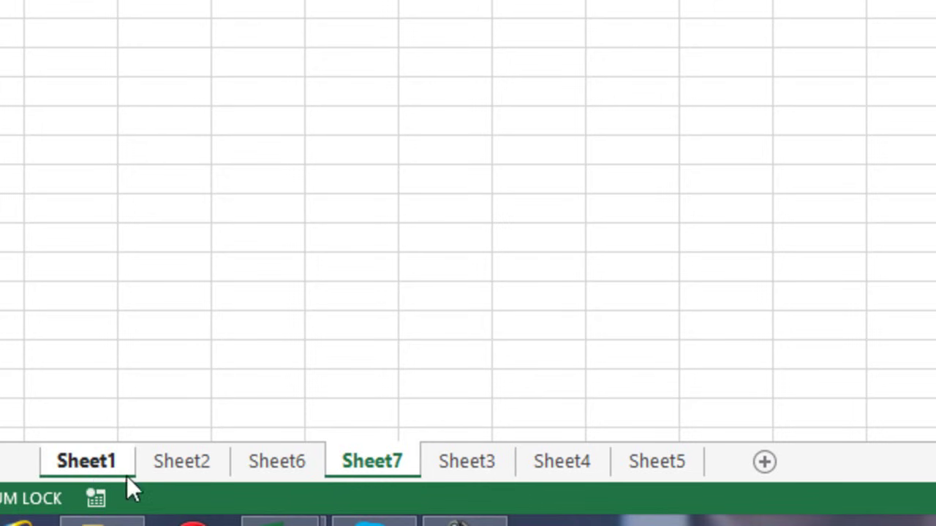
Group Sheet1, Sheet7 and Sheet5, colour their tabs blue, and ungroup them by activating other sheets.
ctrl+click(643, 463)
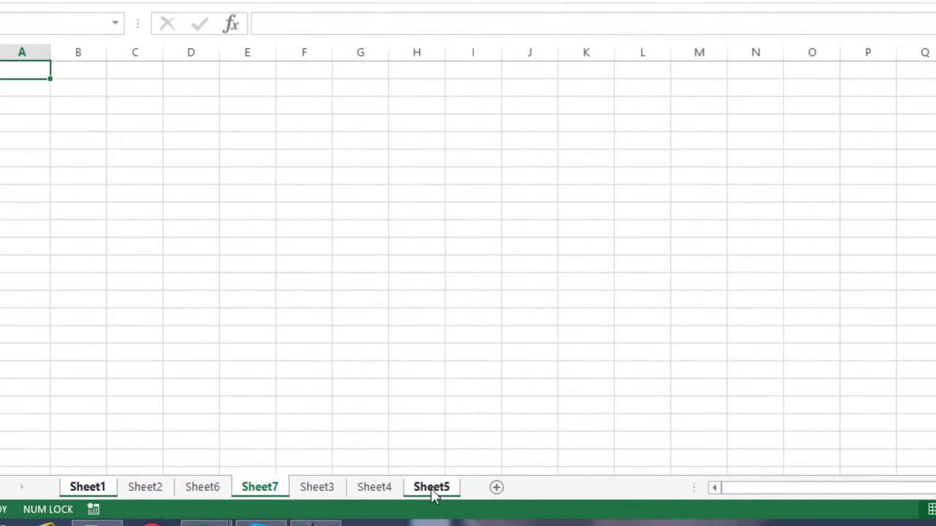
right_click(431, 491)
mouse_move(495, 393)
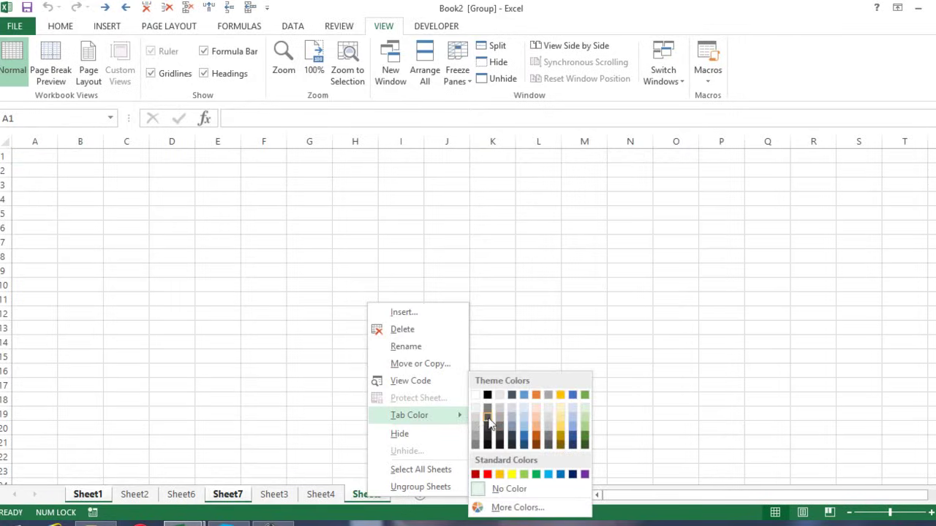
click(519, 436)
click(134, 497)
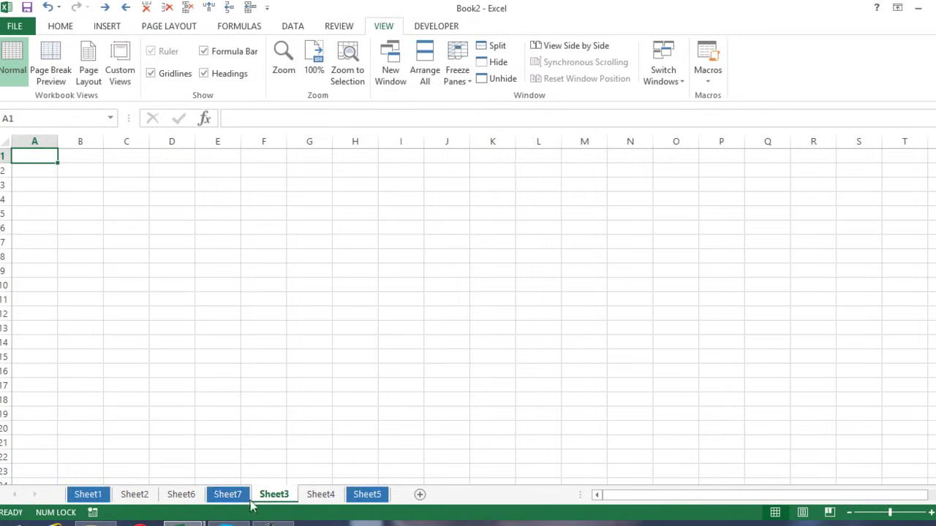
click(182, 496)
click(325, 496)
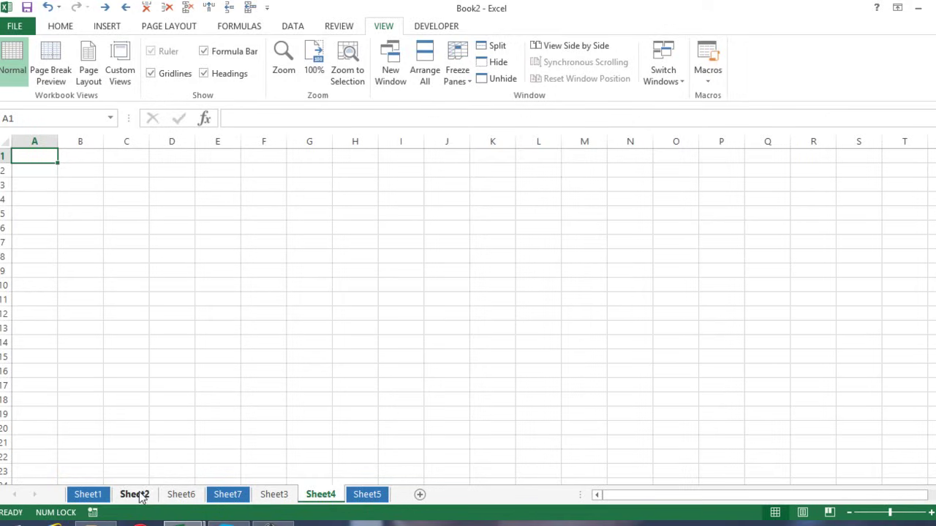
click(139, 496)
Group the blue-tabbed sheets Sheet1, Sheet7 and Sheet5 and delete them together.
click(92, 498)
ctrl+click(227, 496)
ctrl+click(365, 496)
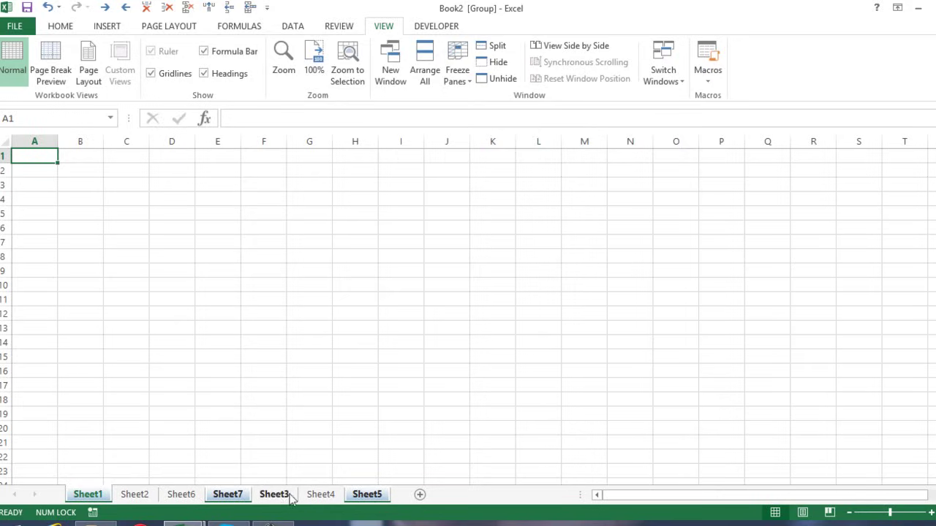
right_click(372, 499)
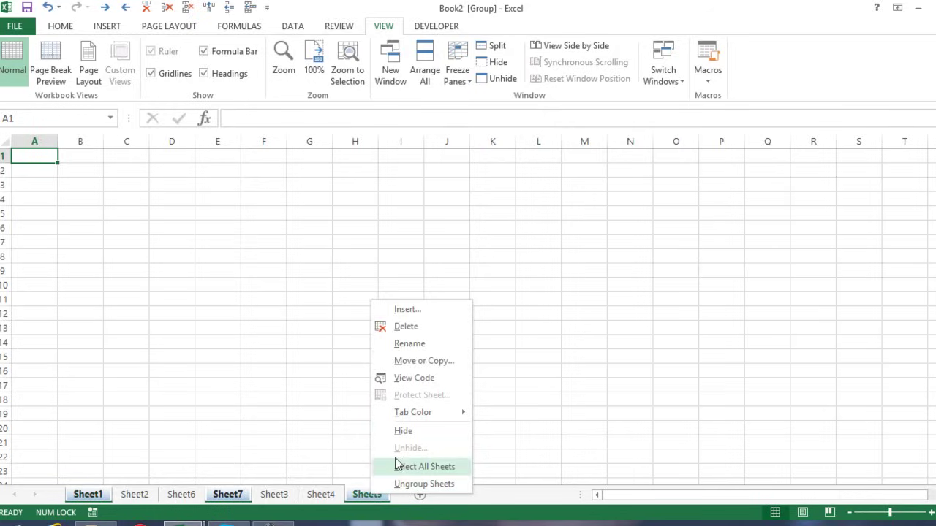
click(407, 327)
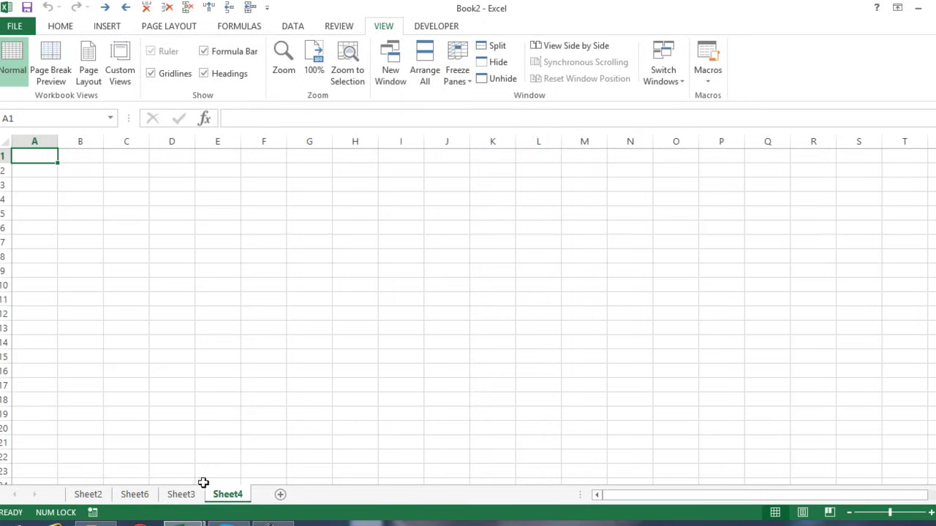
Add two new worksheets after Sheet4, and colour the tabs of Sheet6, Sheet4 and Sheet9 green as a group.
click(280, 495)
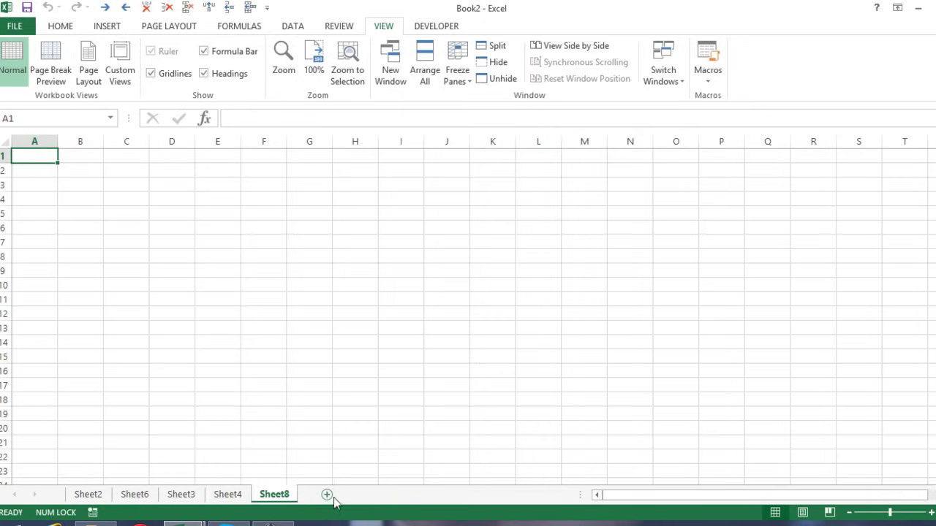
click(326, 495)
click(133, 499)
ctrl+click(240, 503)
ctrl+click(317, 503)
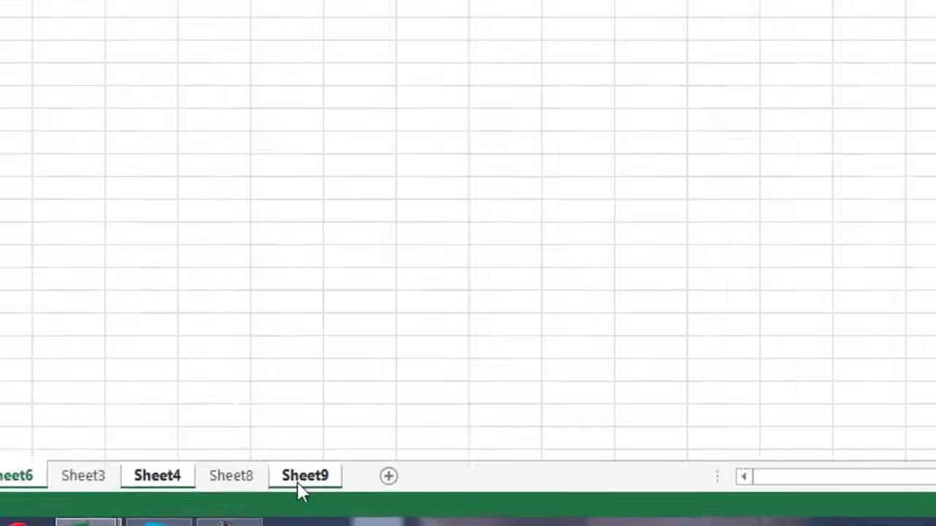
right_click(317, 500)
mouse_move(374, 296)
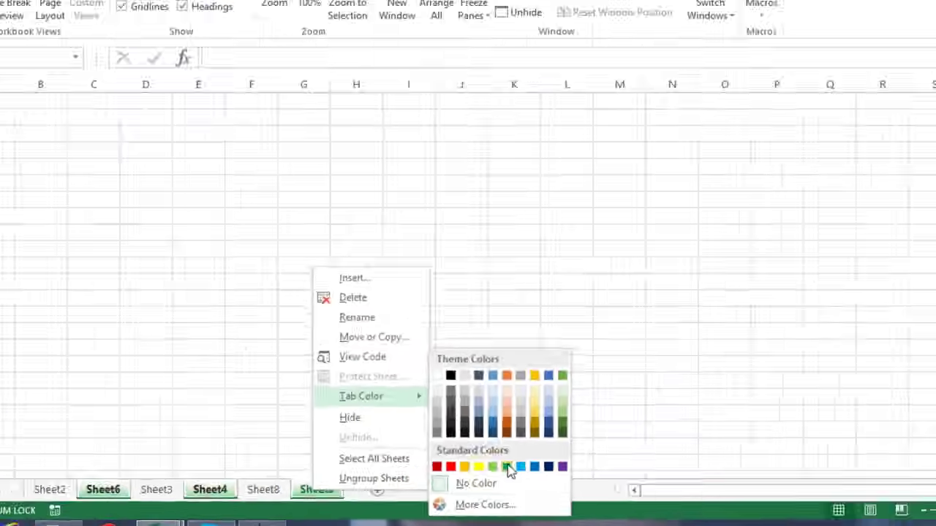
click(602, 420)
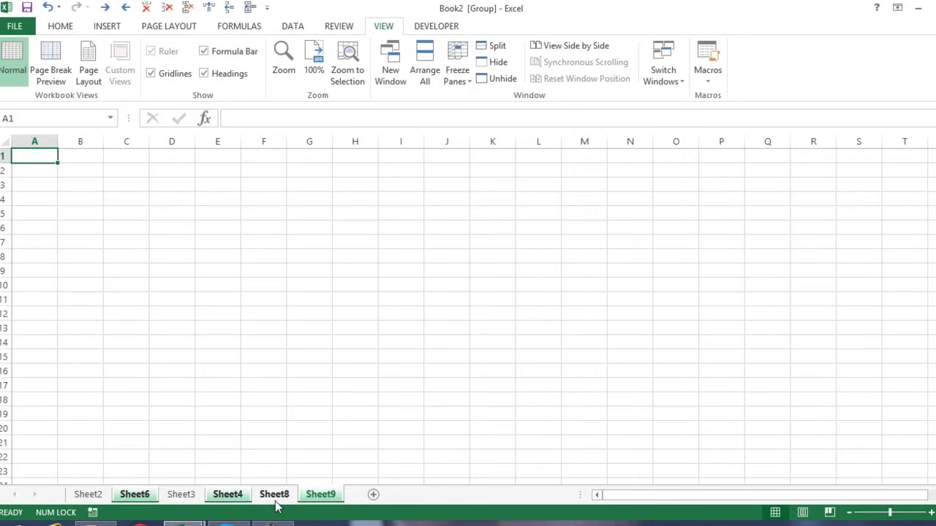
click(181, 496)
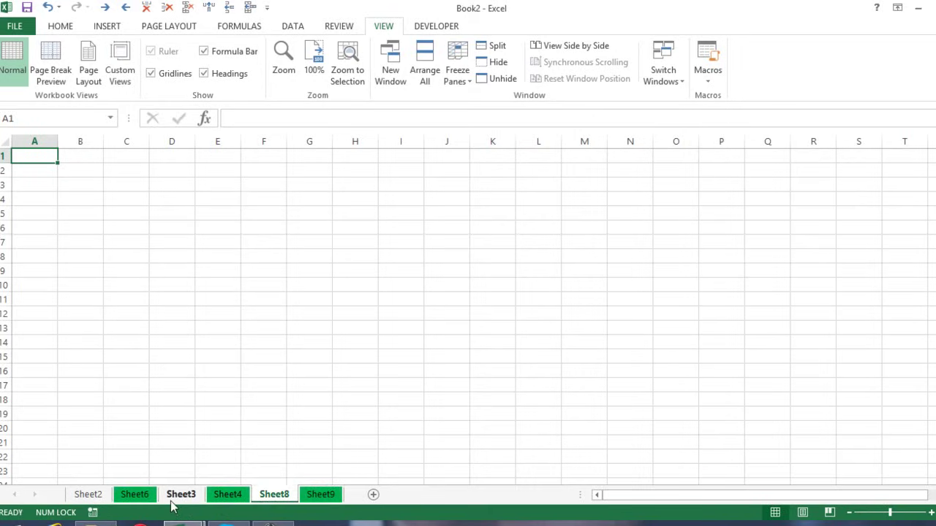
Group the green-tabbed sheets Sheet6, Sheet4 and Sheet9 and hide them together.
click(133, 500)
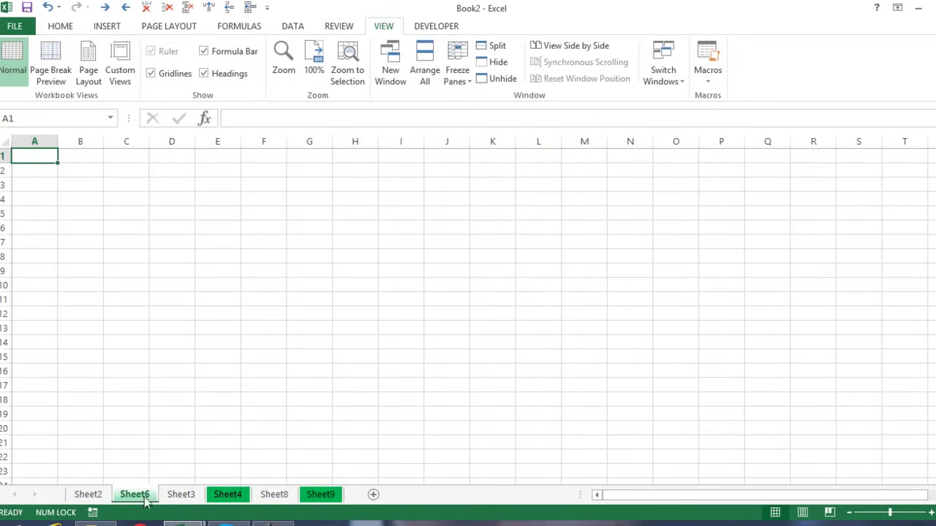
ctrl+click(226, 495)
ctrl+click(329, 496)
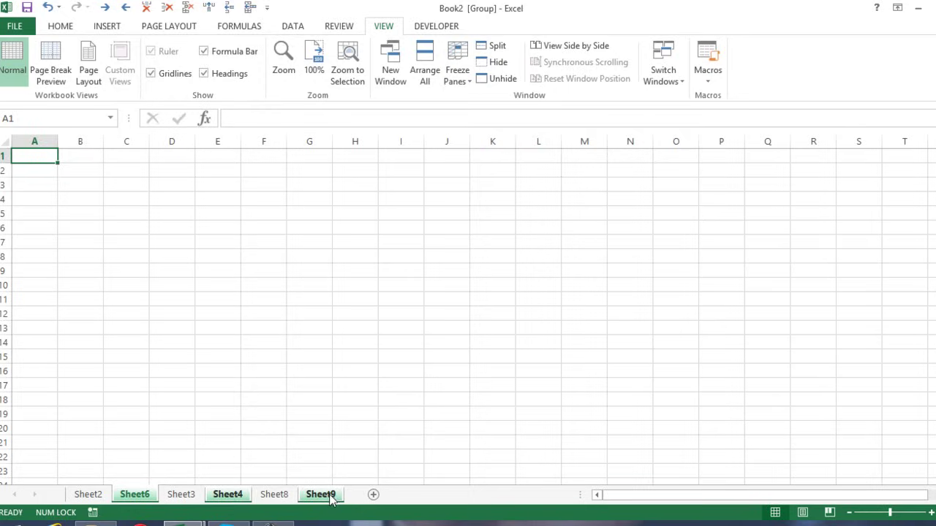
right_click(322, 495)
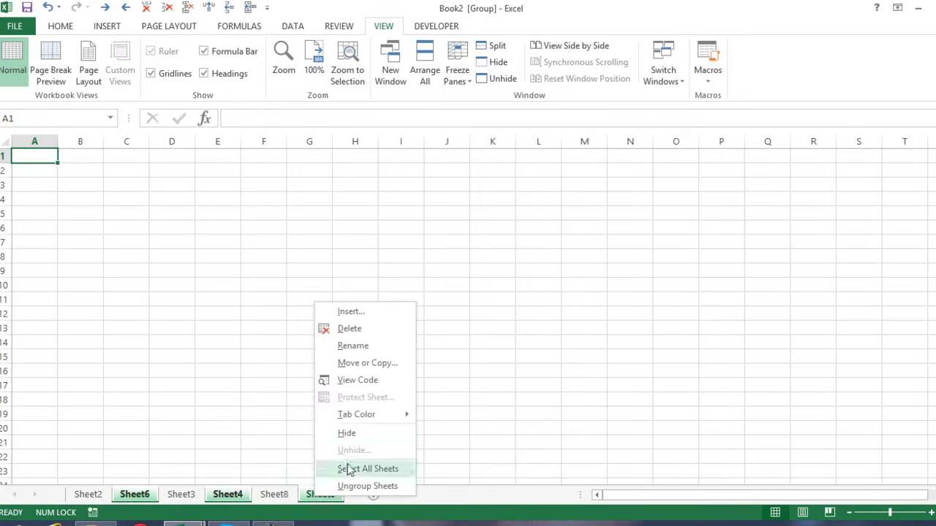
click(348, 434)
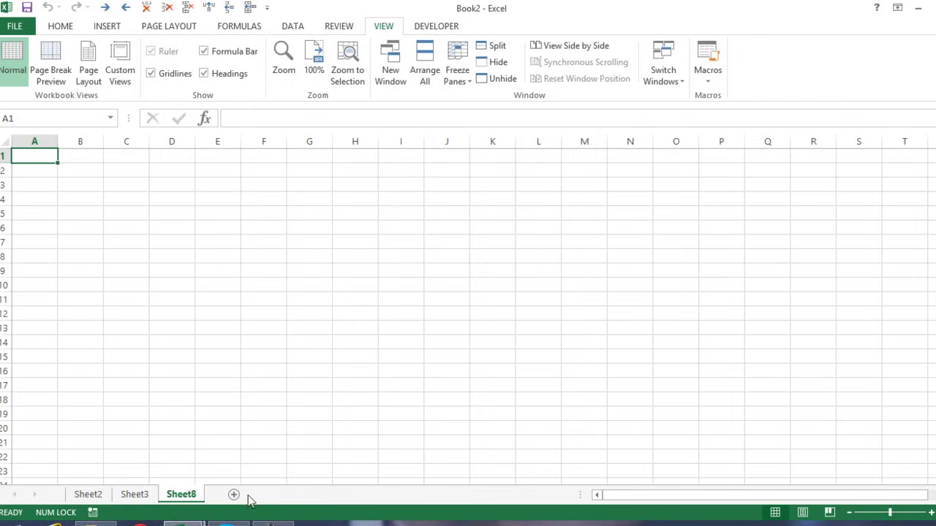
Unhide the worksheet Sheet6.
right_click(183, 497)
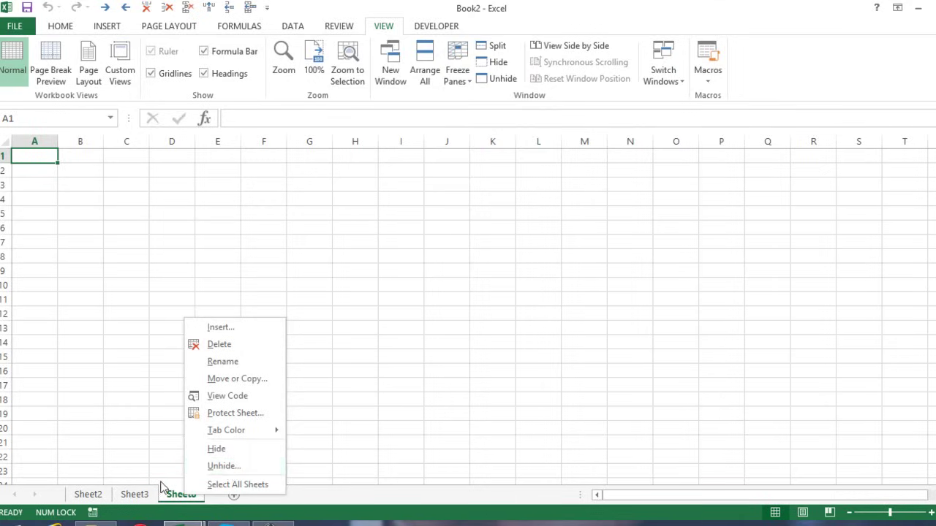
click(227, 467)
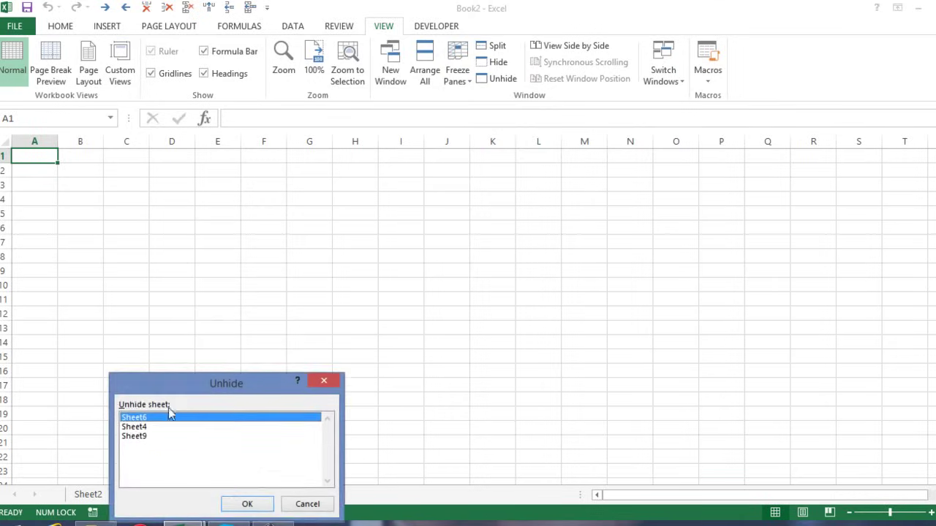
drag(188, 385, 285, 290)
double_click(241, 324)
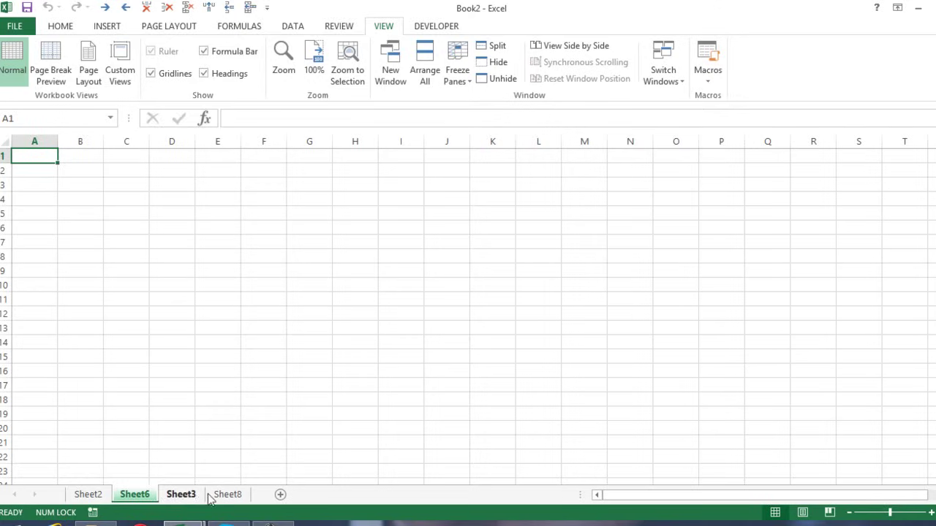
Unhide the worksheet Sheet9 and select its cell F18.
right_click(239, 503)
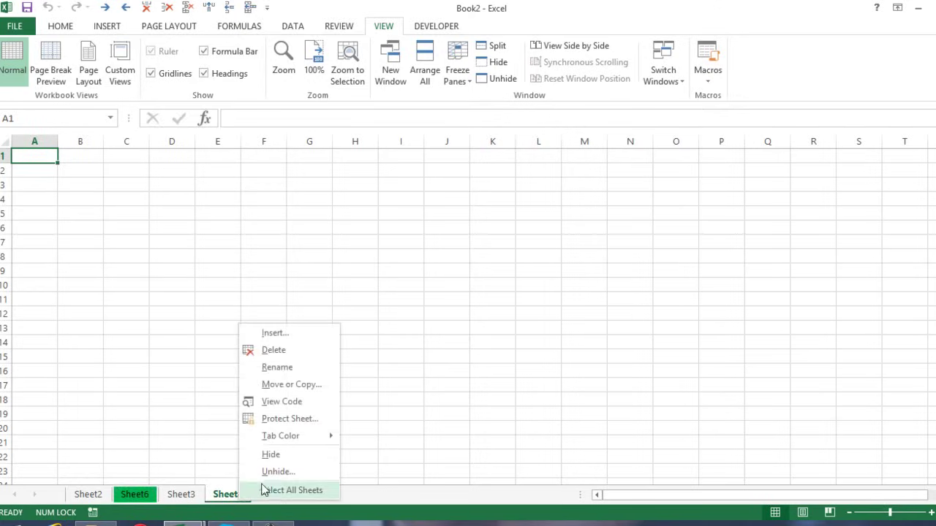
click(265, 472)
drag(240, 381, 259, 279)
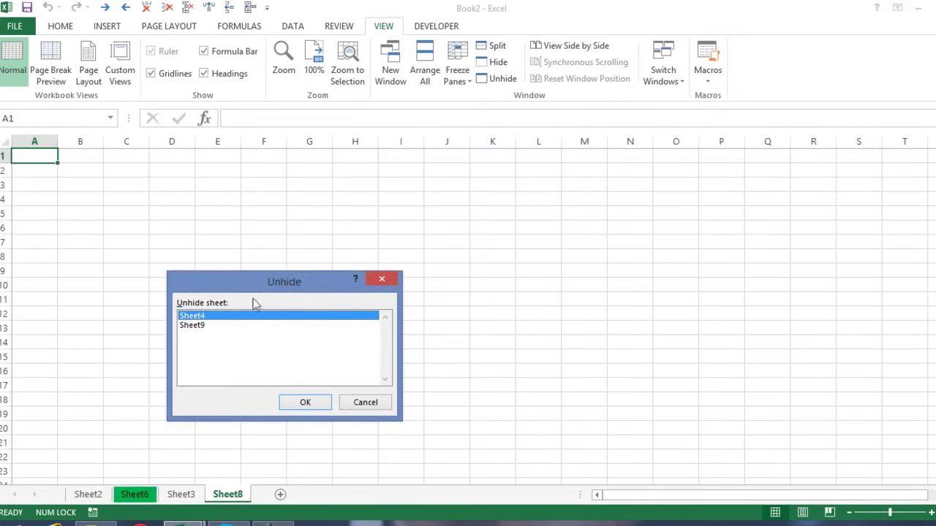
double_click(203, 328)
click(249, 400)
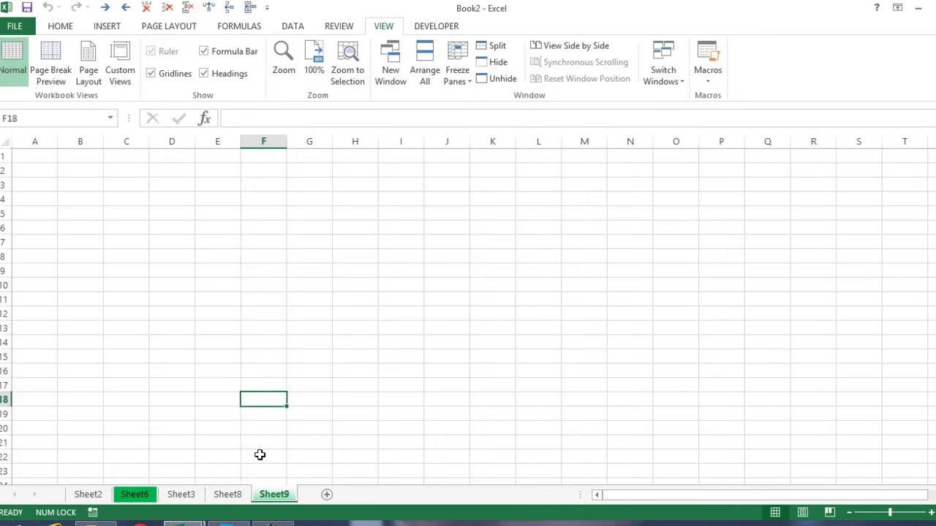
Rename the worksheet Sheet6 as Սեպտեմբեր.
click(136, 495)
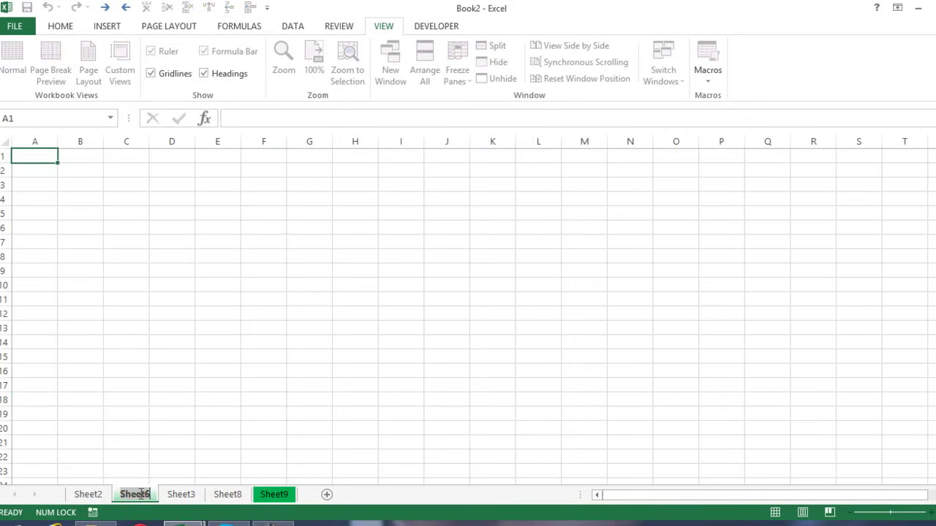
text(U)
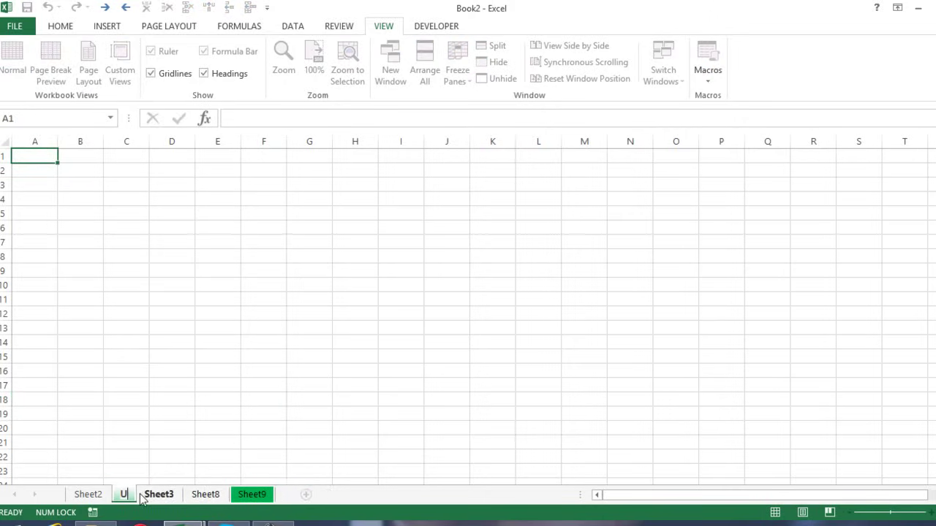
text(եպտեմբեր)
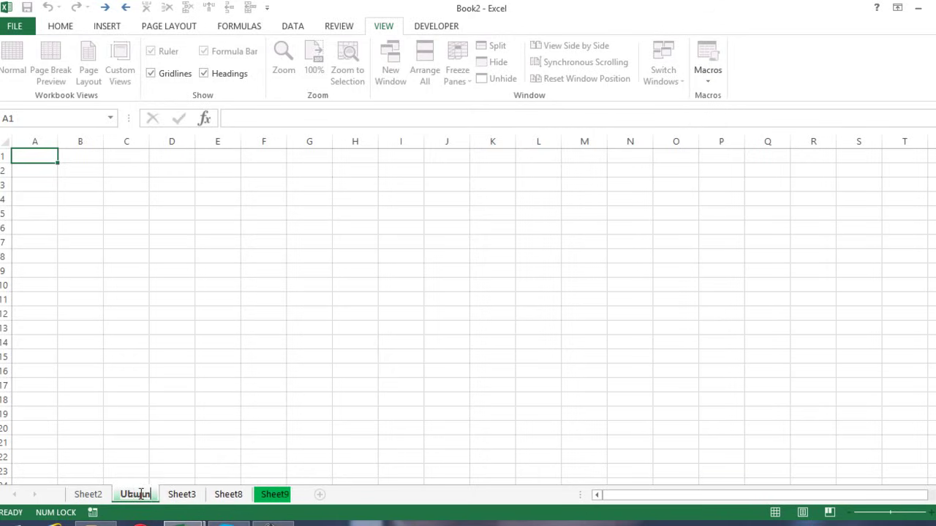
key(Return)
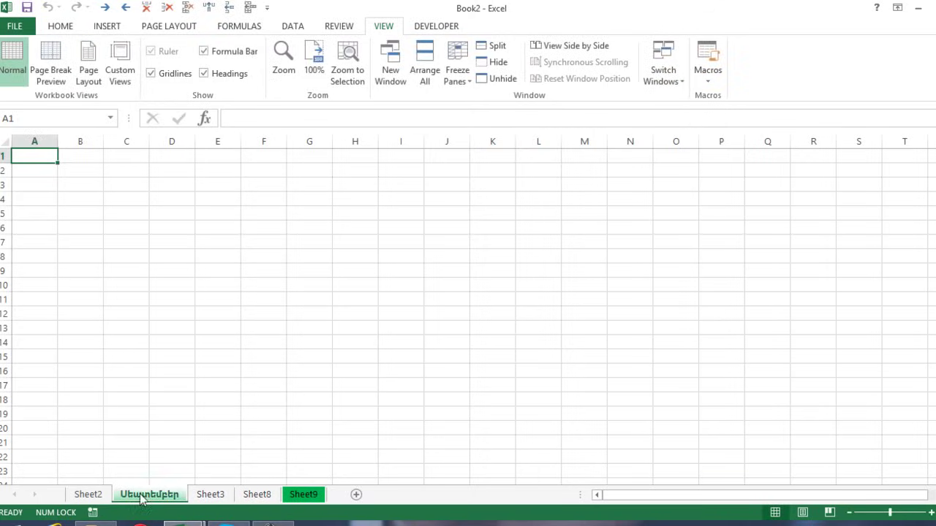
Rename the worksheet Sheet9 as Մայիս.
click(301, 497)
right_click(301, 497)
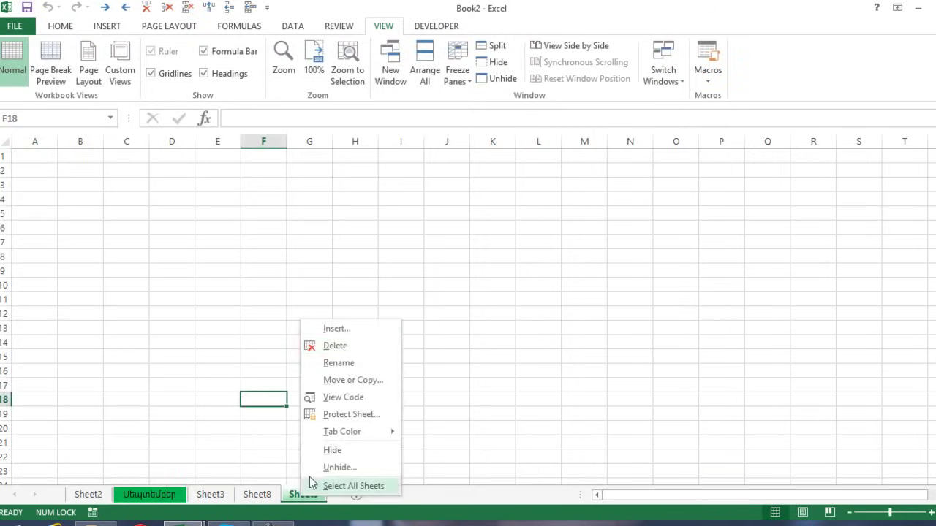
click(342, 365)
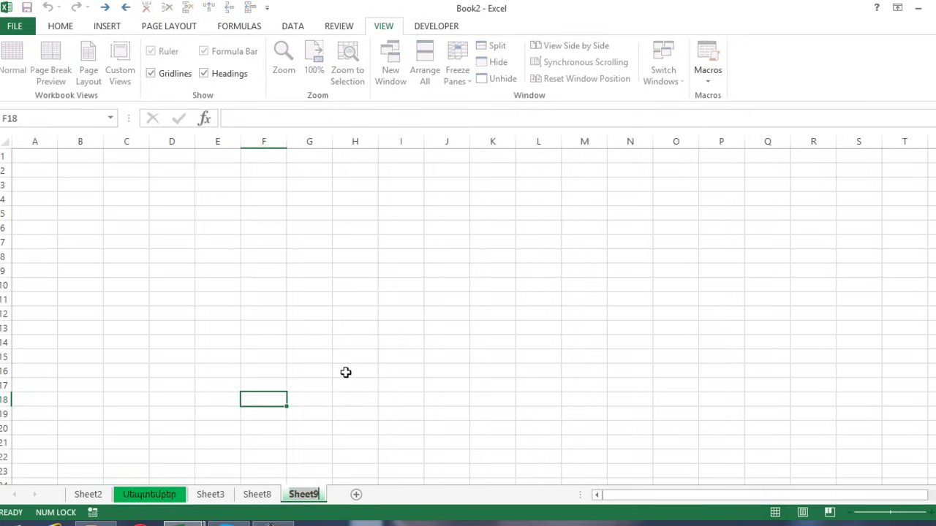
text(Մայիս)
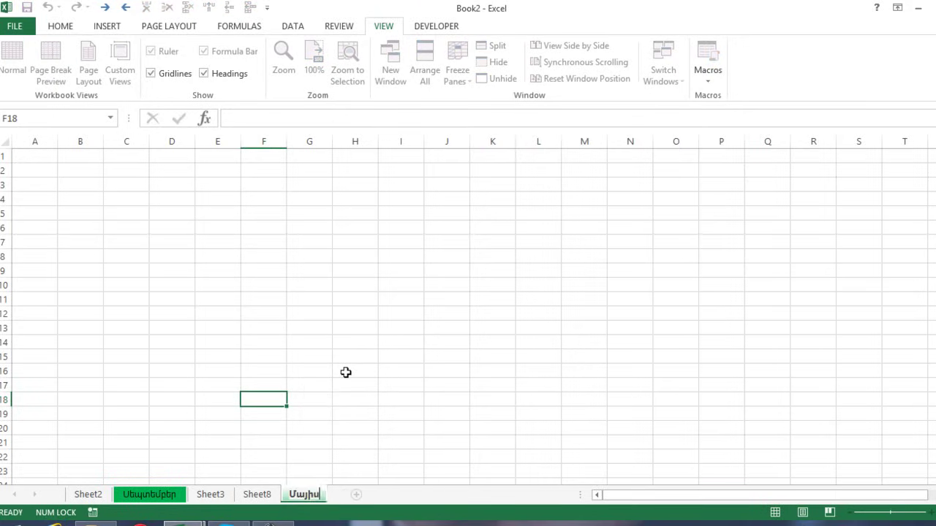
key(Return)
Add one new worksheet directly after Sheet8 and another directly after Մայիս.
click(265, 495)
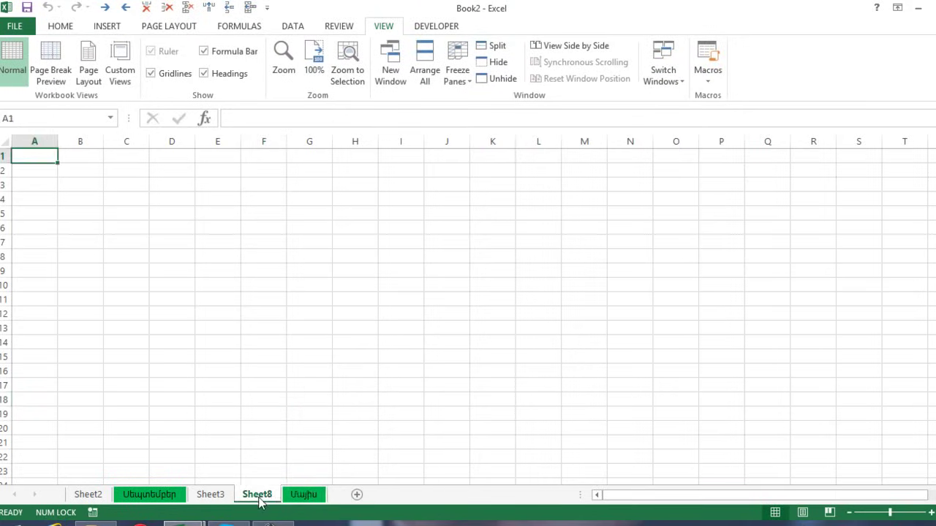
right_click(266, 496)
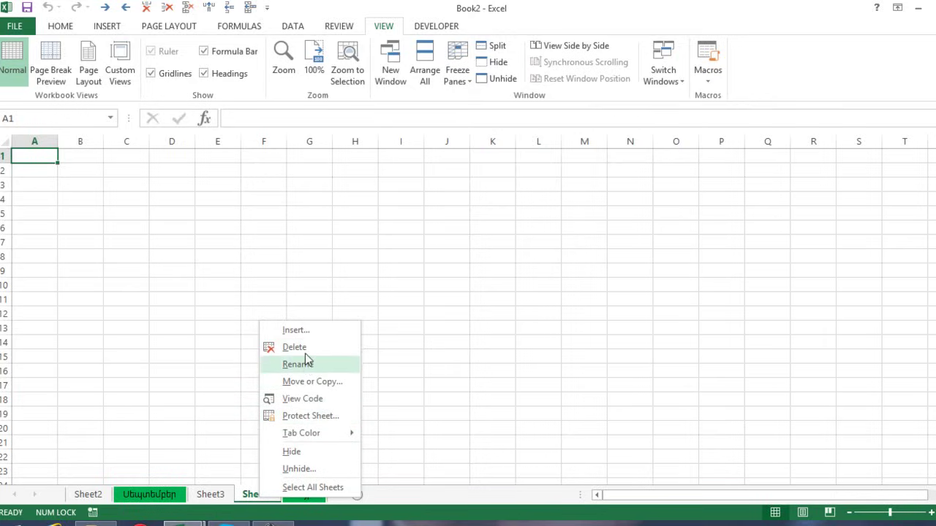
key(Escape)
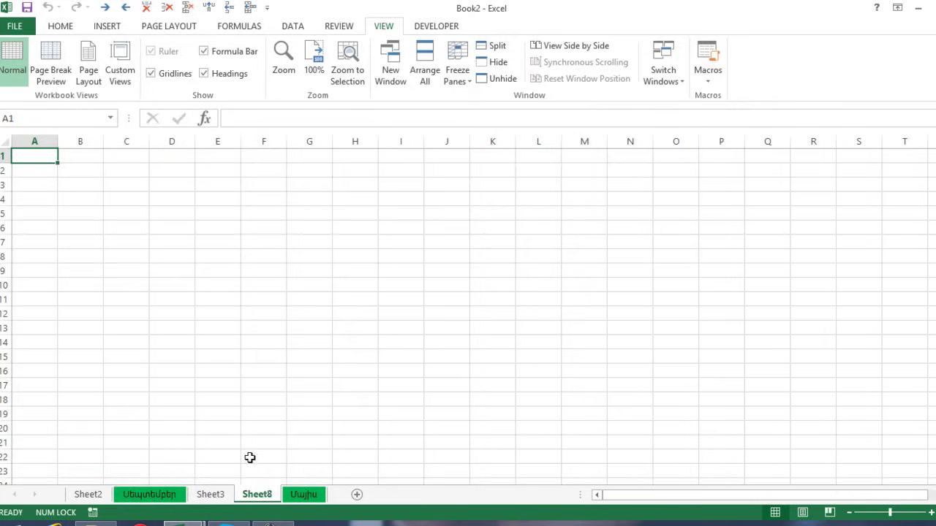
click(357, 495)
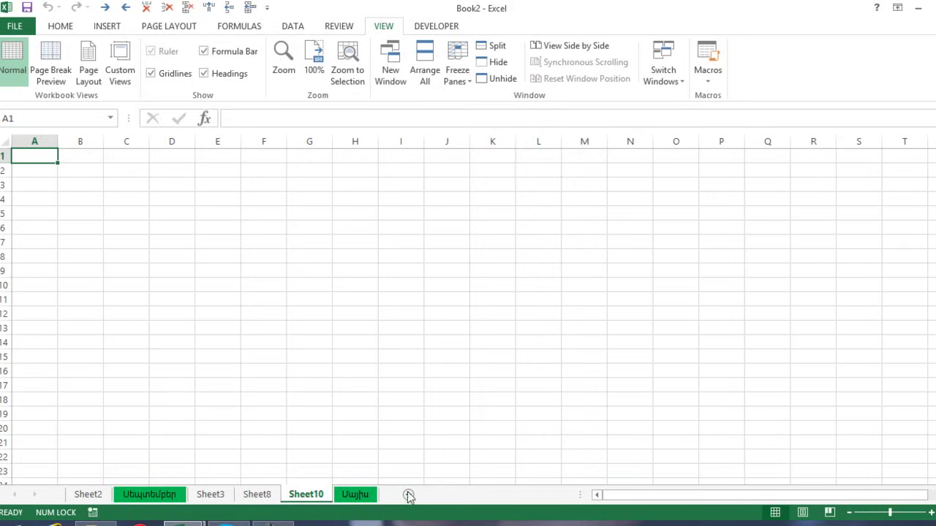
click(374, 498)
click(409, 495)
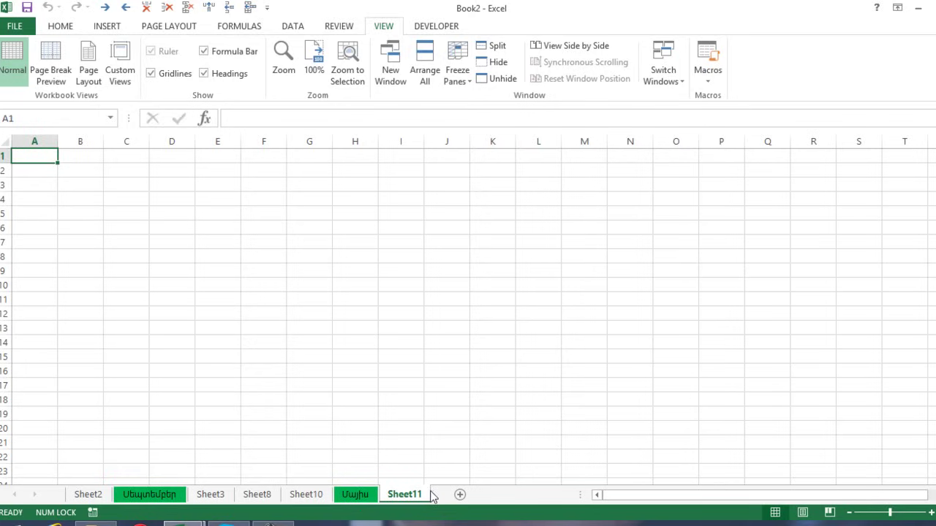
Insert a blank worksheet directly before Sheet8 using the Insert command's Worksheet template.
click(260, 496)
right_click(265, 488)
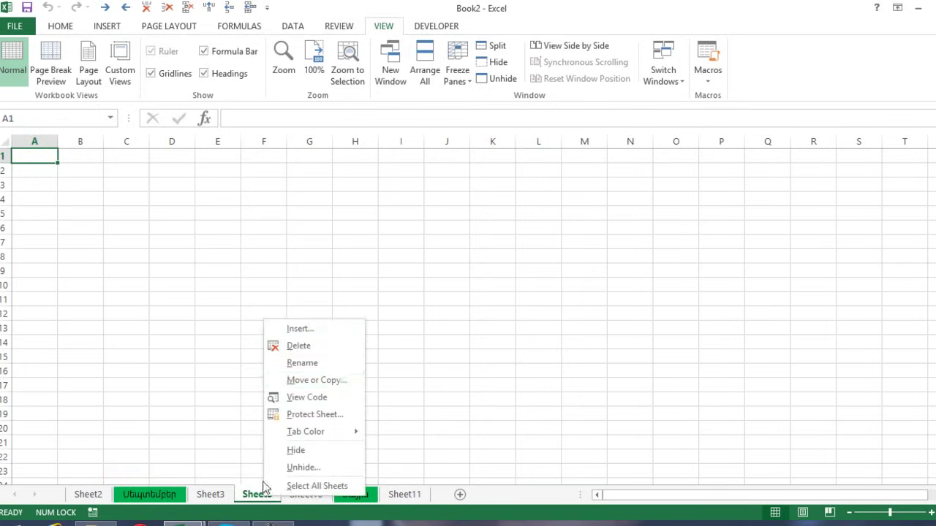
click(296, 329)
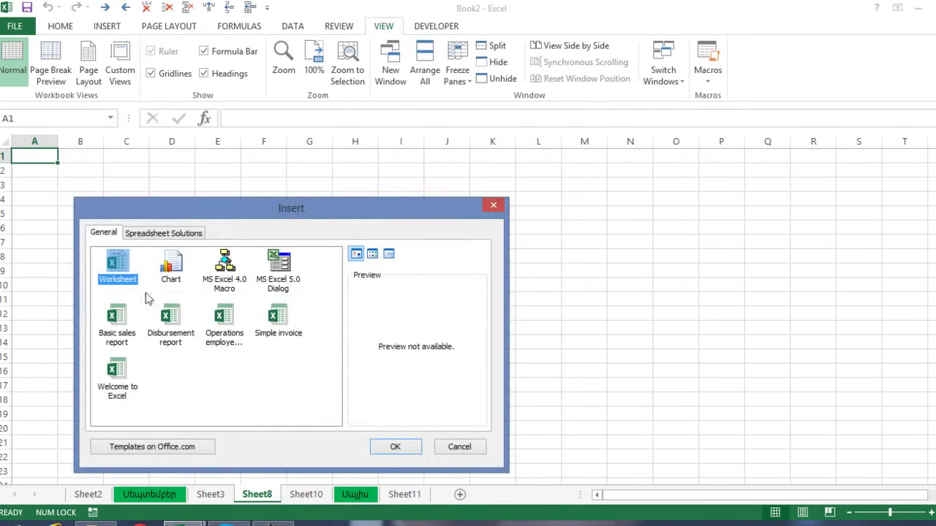
double_click(117, 267)
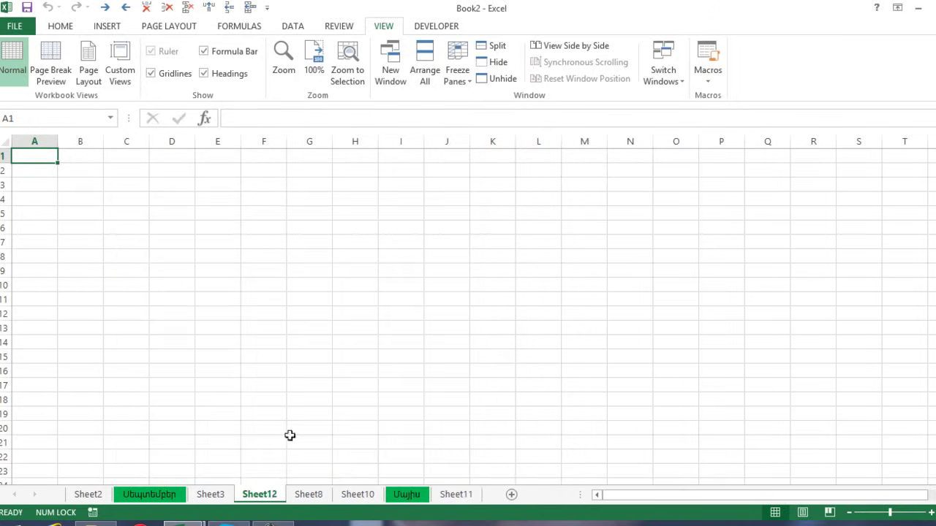
right_click(269, 497)
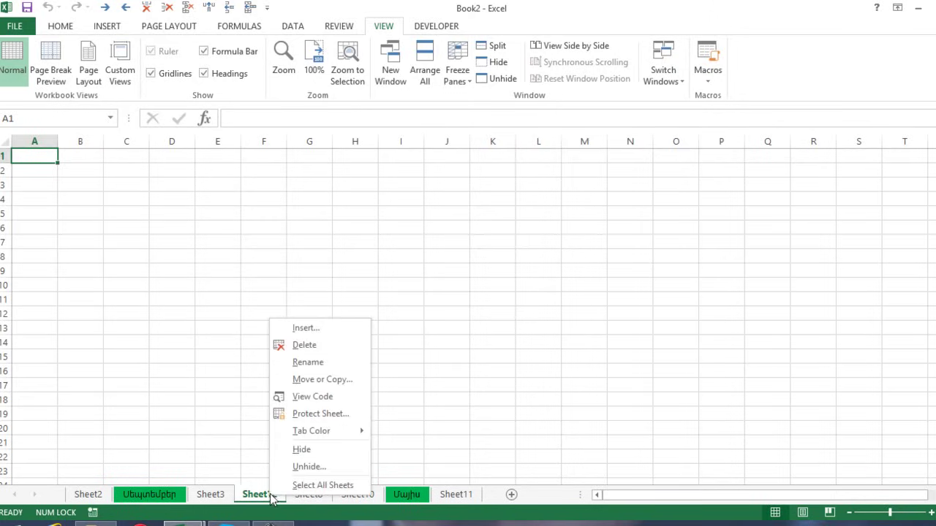
click(226, 414)
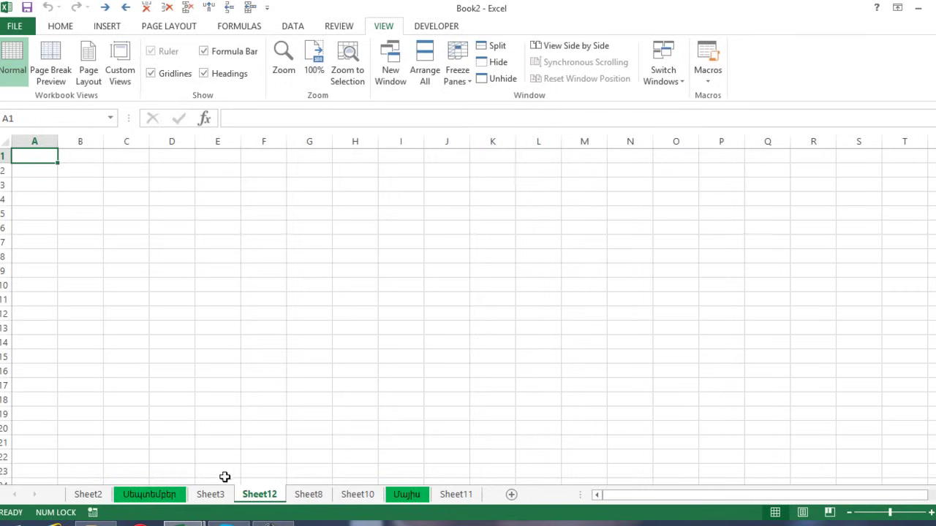
Close the workbook Book2 without saving its changes.
click(935, 8)
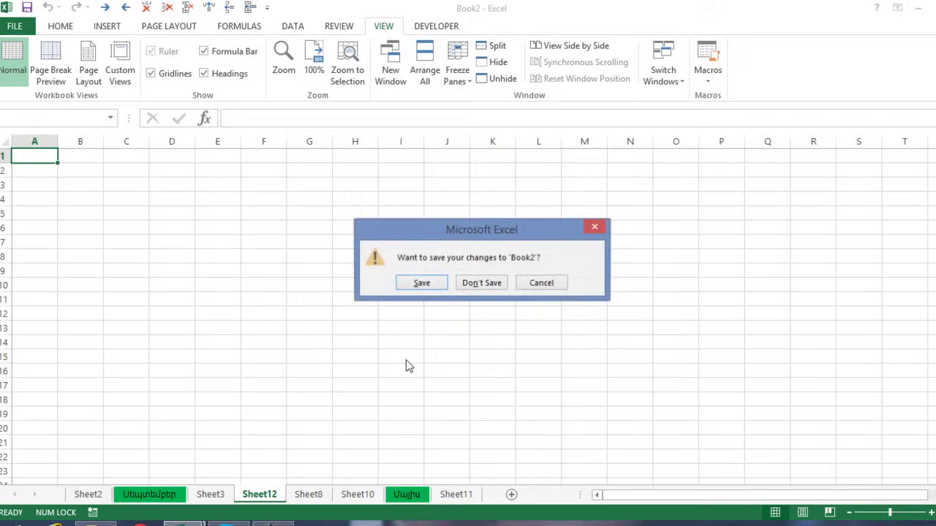
click(482, 283)
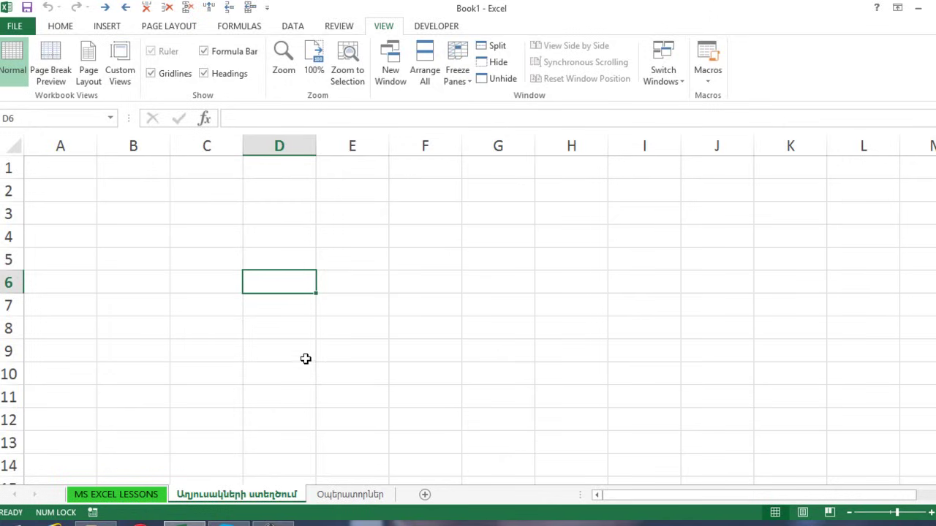
Enter the table heading "Ապրանքի N" in cell A1 of the sheet Աղյուսակների ստեղծում.
ctrl+scroll(306, 359, up, 2)
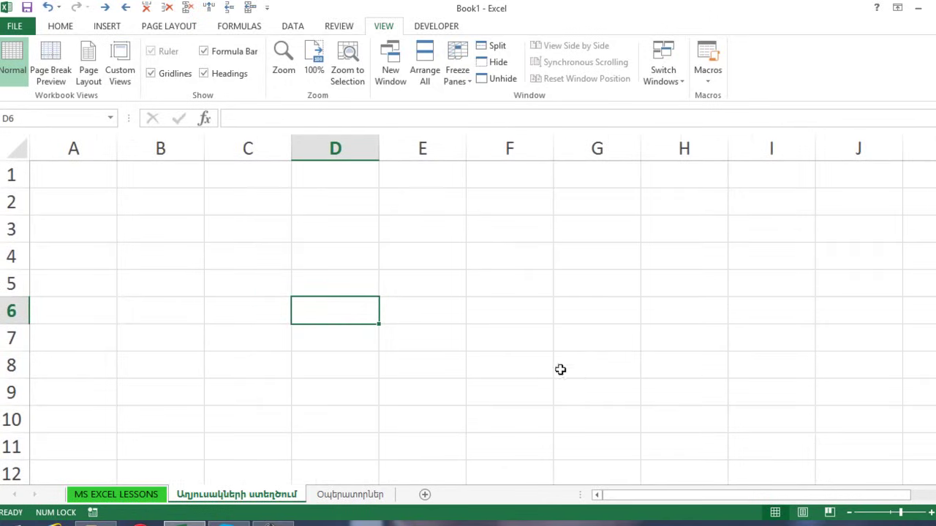
click(98, 180)
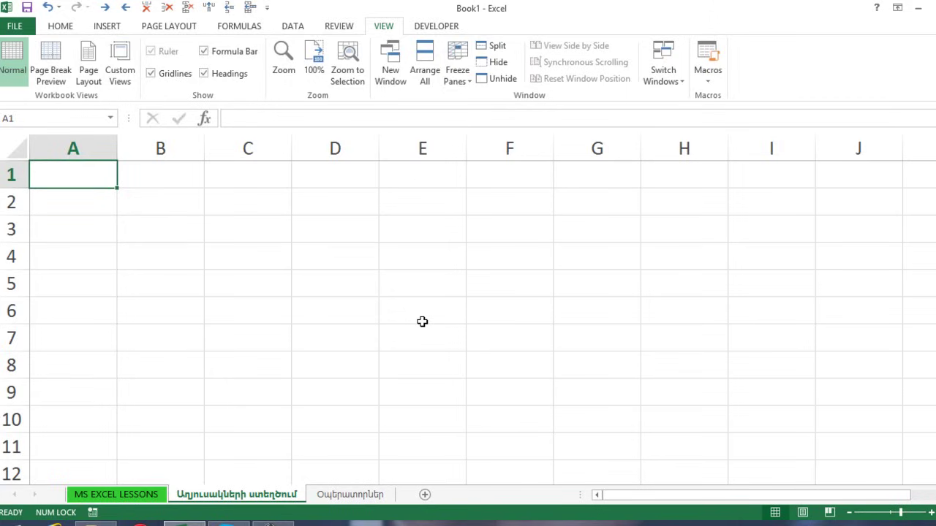
text(A)
key(BackSpace)
text(Ապ)
text(րանք)
text(ի)
text( N)
key(Return)
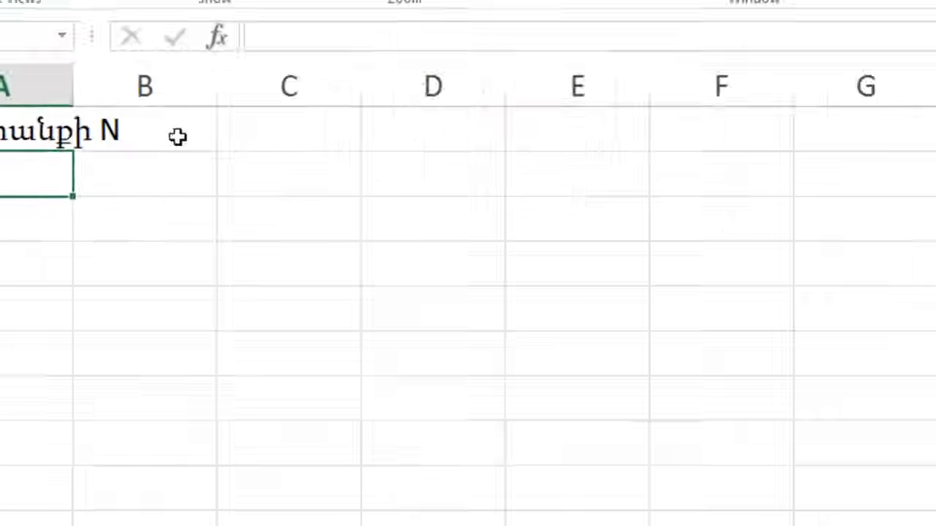
click(175, 177)
text(A)
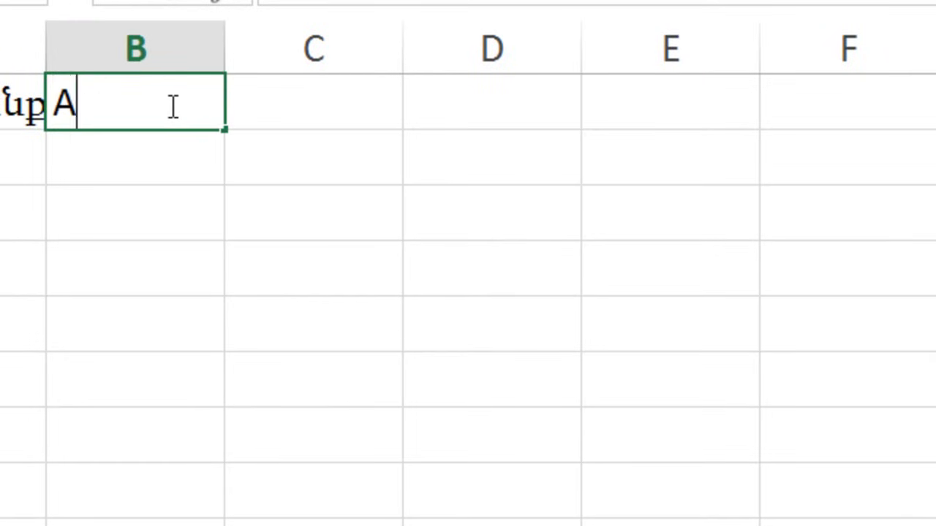
text(p8anqi anva)
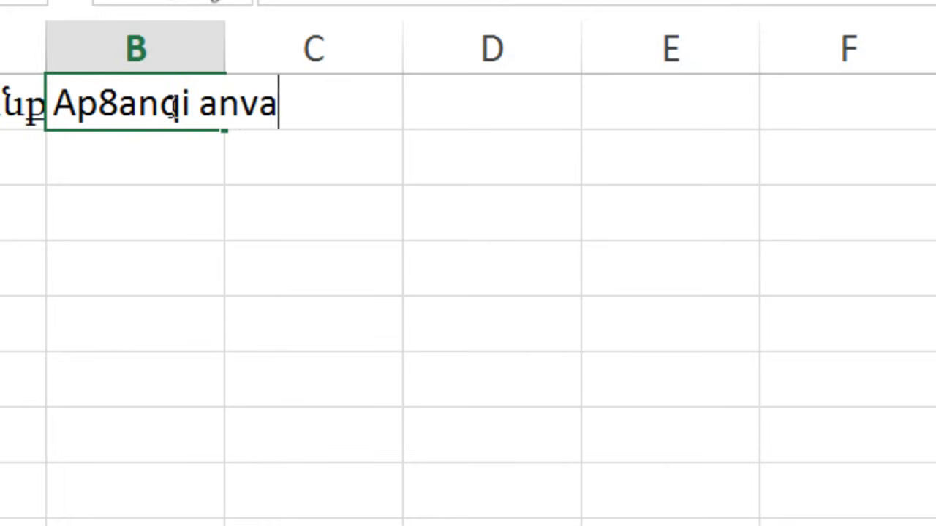
text(nw6m)
key(Tab)
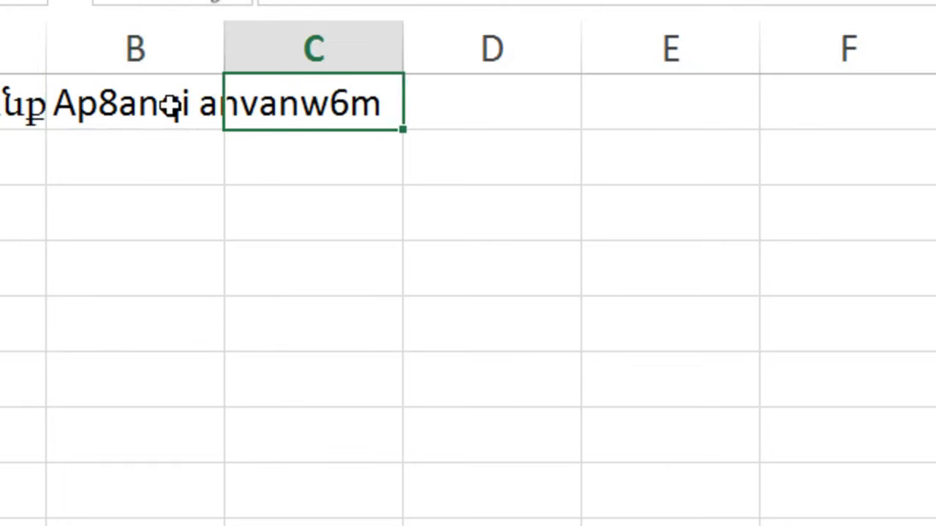
Enter the heading "Ապրանքի անվ." in cell B1, replacing any text already there.
click(170, 106)
text(Աօ)
key(BackSpace)
text(պրանք)
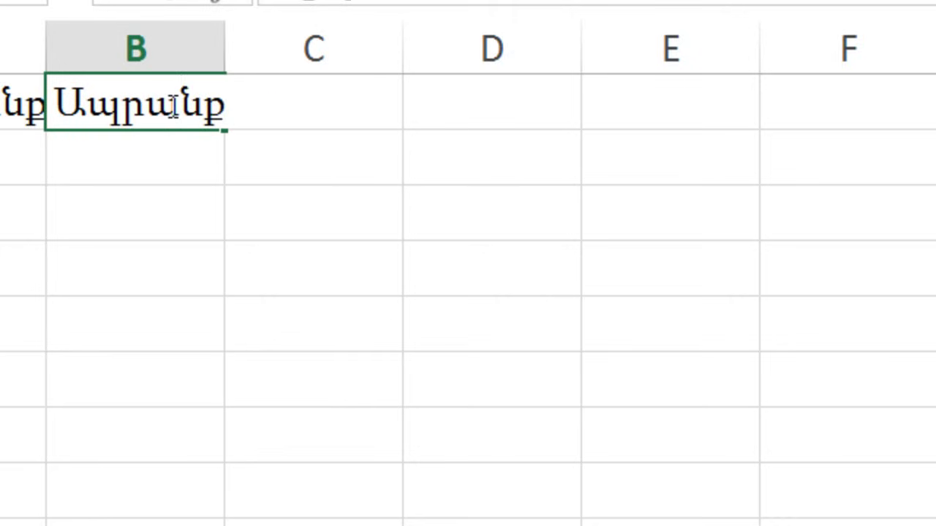
text(ի անվ.)
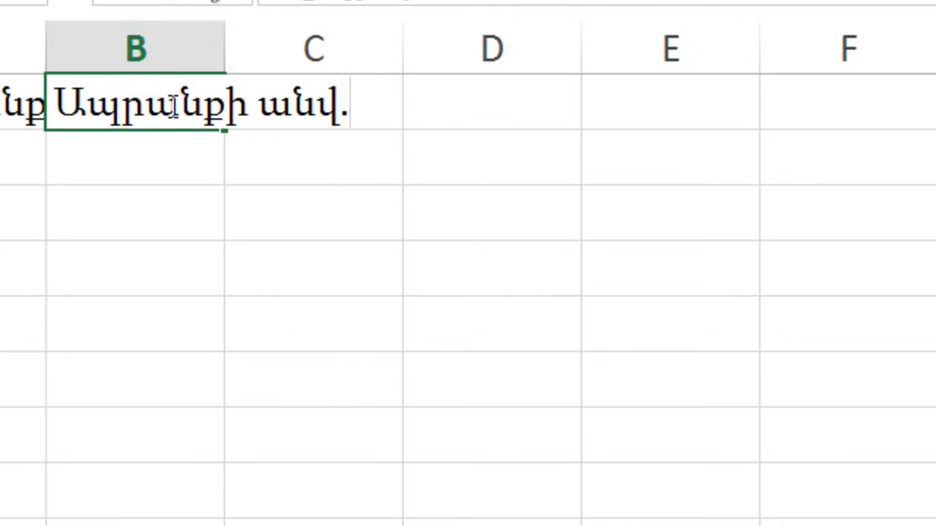
key(Tab)
Enter the headings "Քանակ" in cell C1 and "Գինը դոլարով" in cell D1.
text(Քանակ)
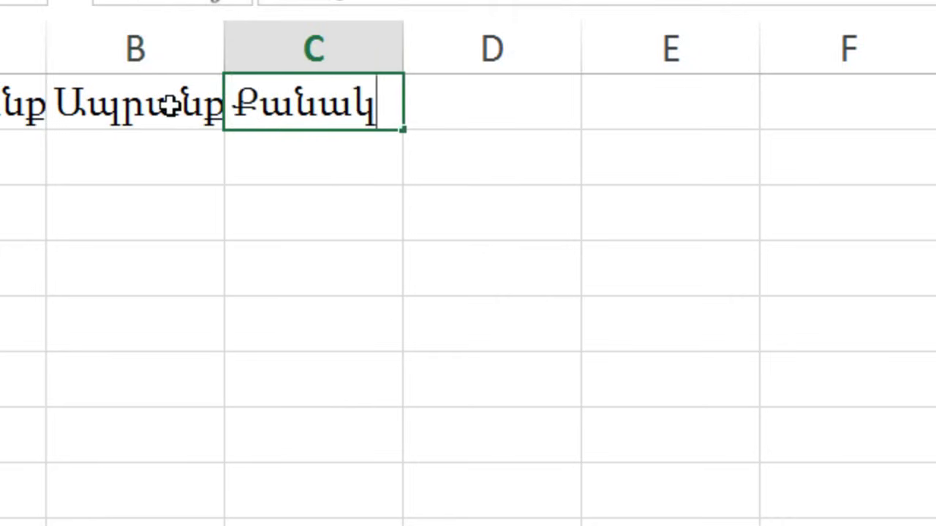
key(Tab)
text(Գ)
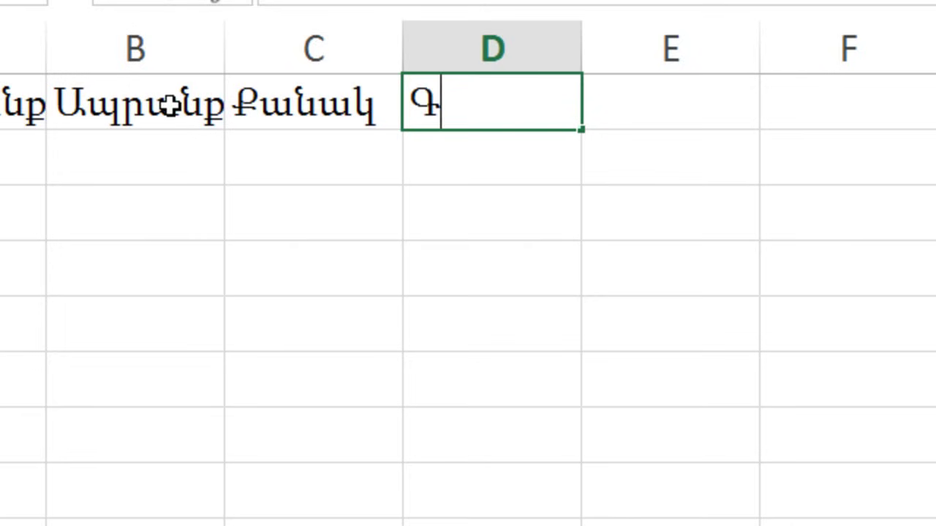
text(ինը դոլարով)
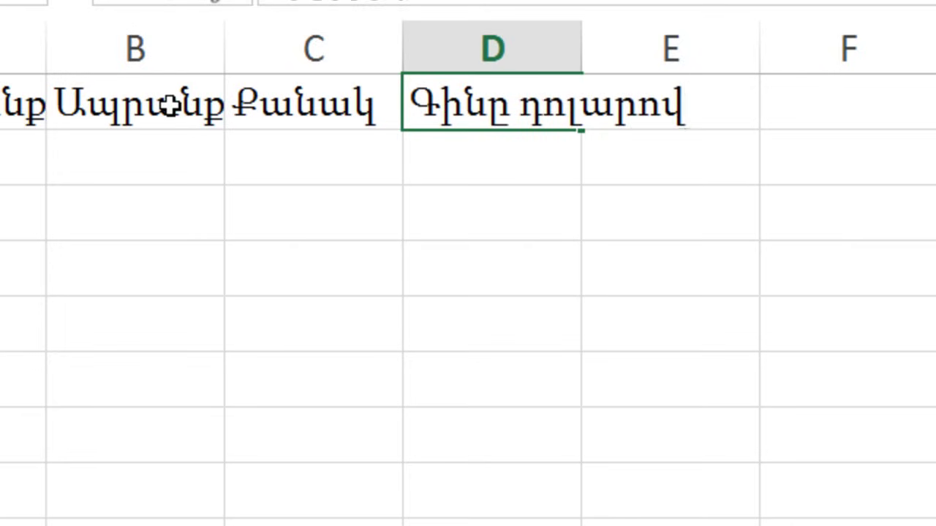
key(Tab)
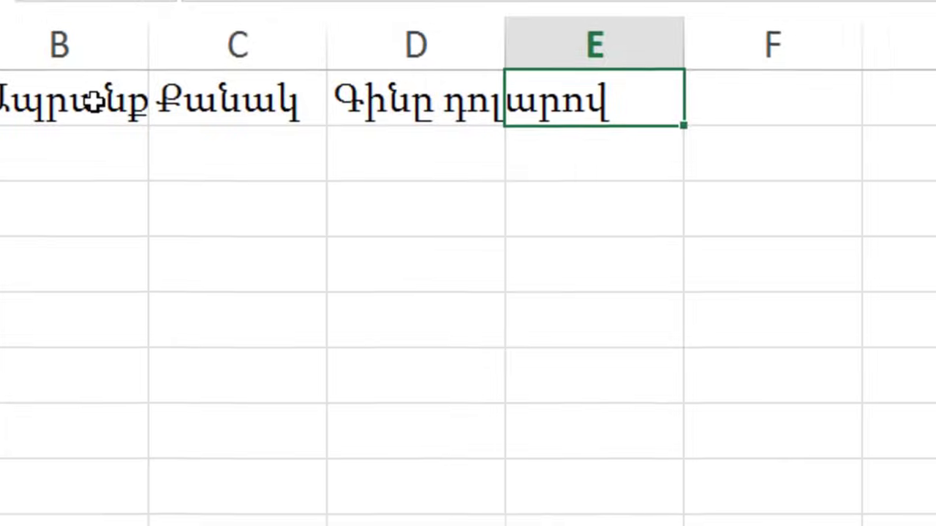
Enter the headings "Մնացորդ դոլարով" in cell E1 and "Մնացորդ դրամով" in cell F1.
text(Մնացո)
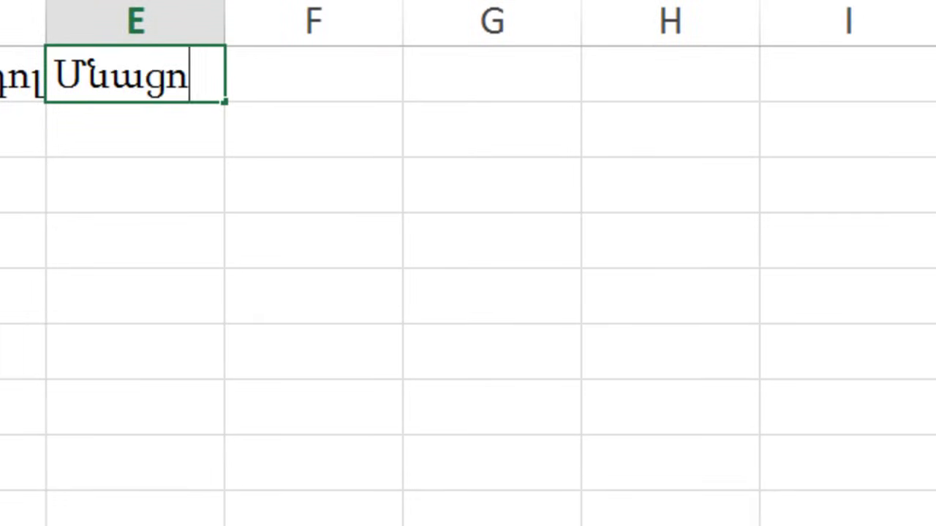
text(րդ դոլարով)
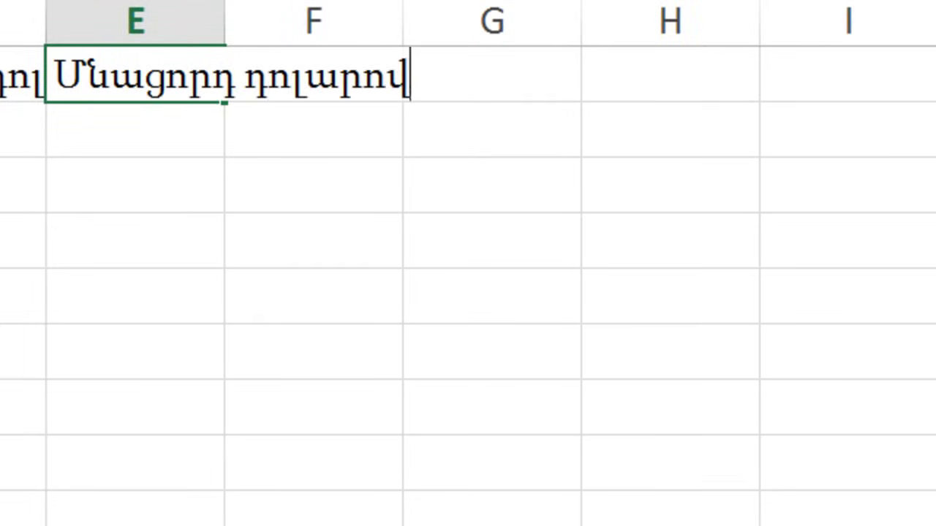
key(Tab)
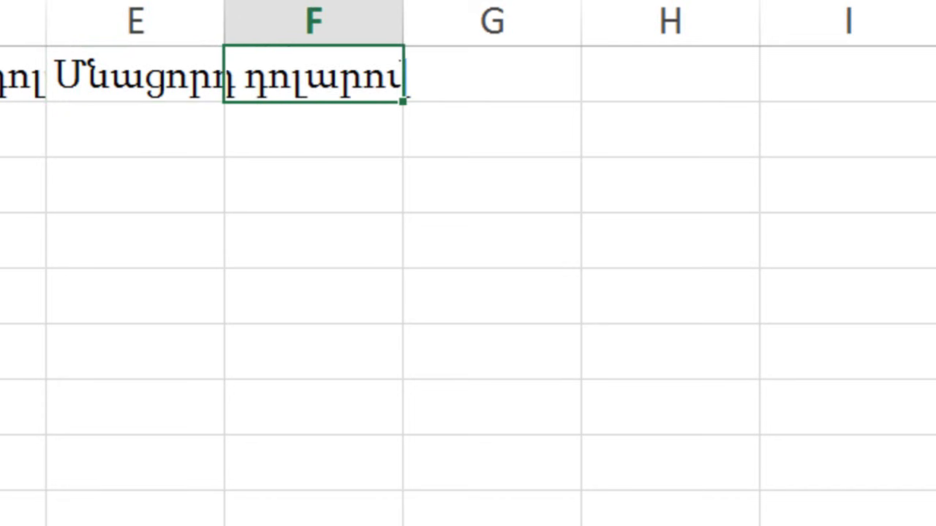
text(Մնացորդ դրամով)
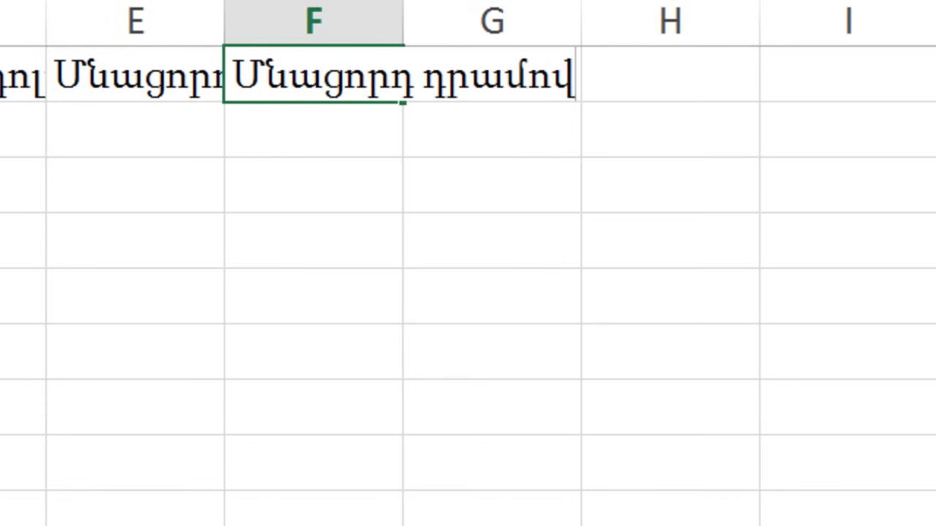
key(Return)
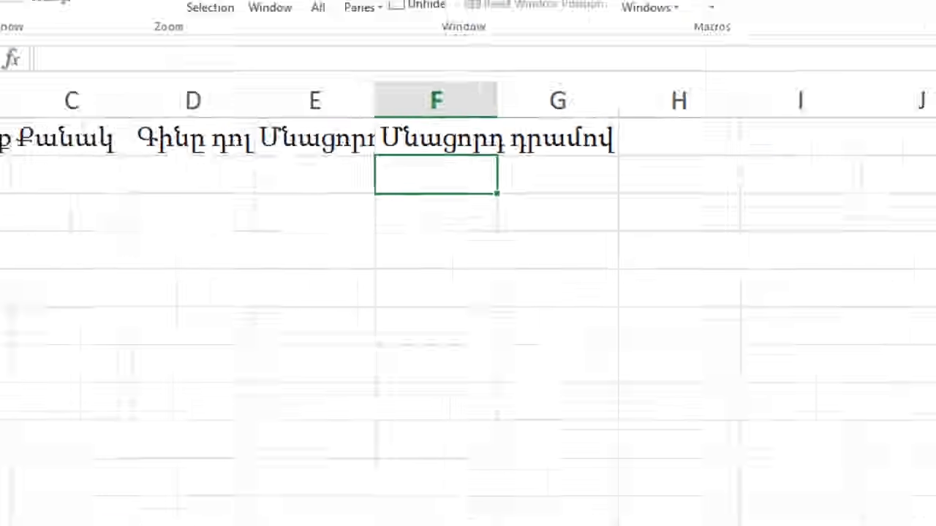
Widen columns A and B so that their headings in row 1 fit completely.
key(ctrl+Home)
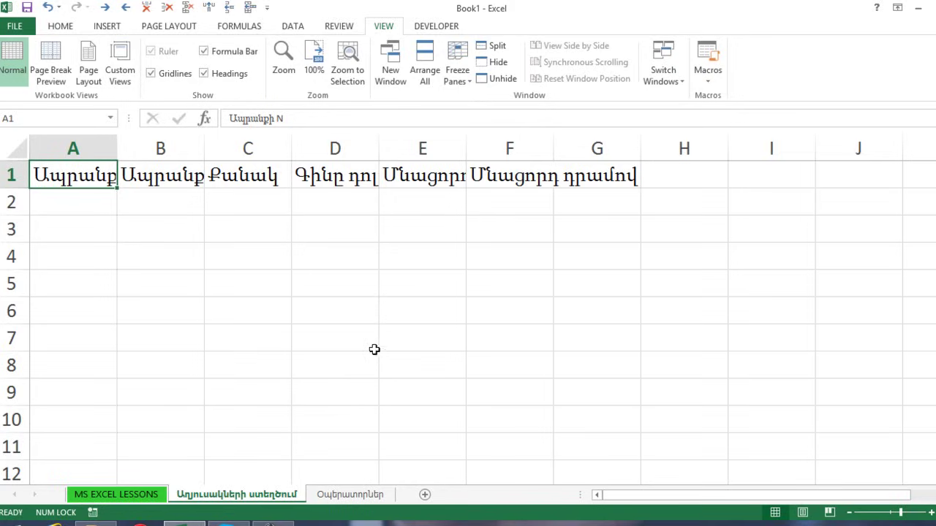
drag(118, 146, 150, 146)
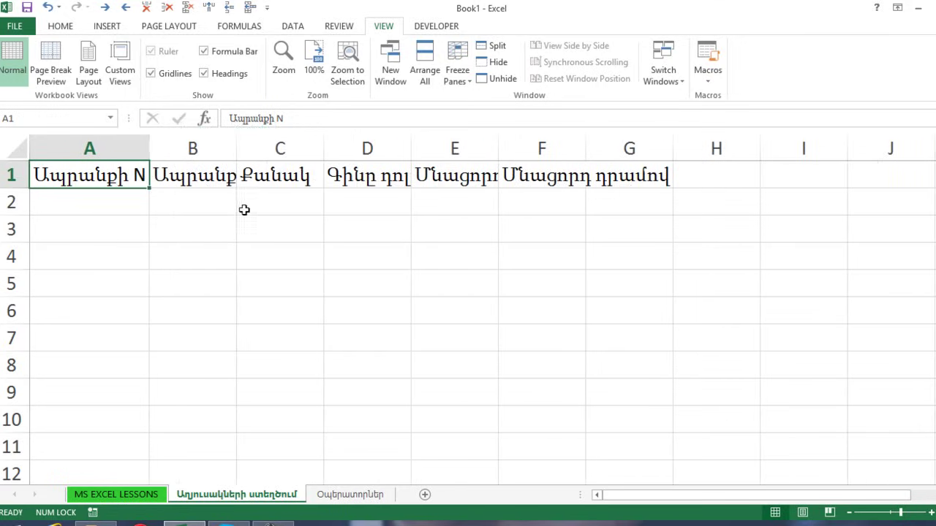
click(219, 149)
drag(236, 149, 306, 150)
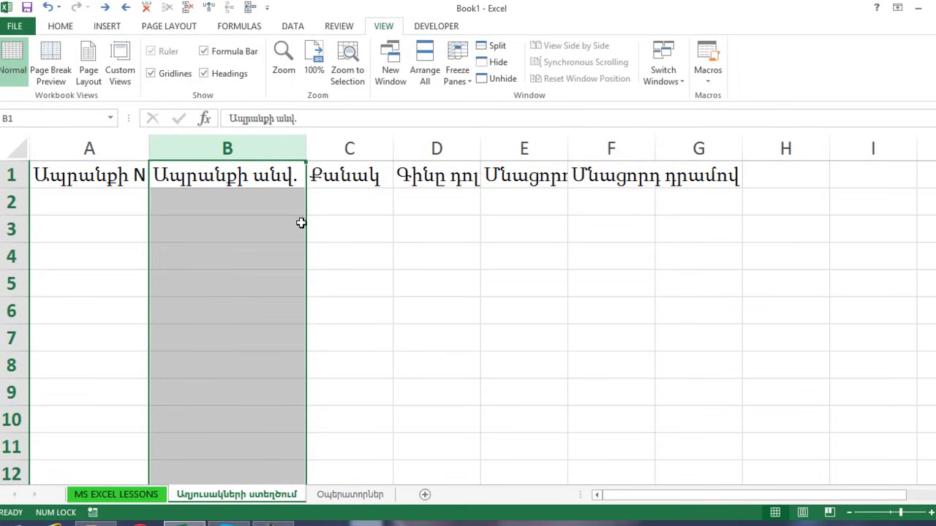
Undo the widening of column B and autofit columns A to G to their headings in one operation.
key(ctrl+z)
key(ctrl+z)
key(ctrl+z)
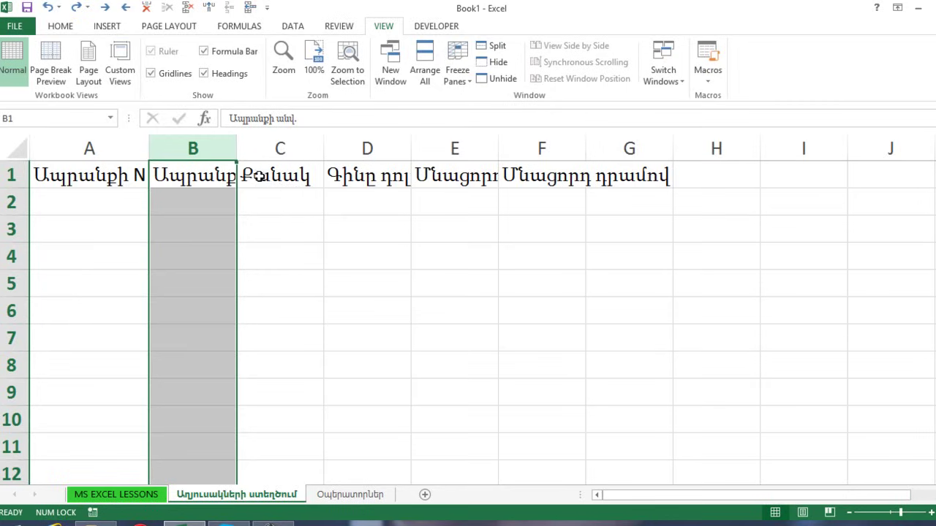
click(279, 229)
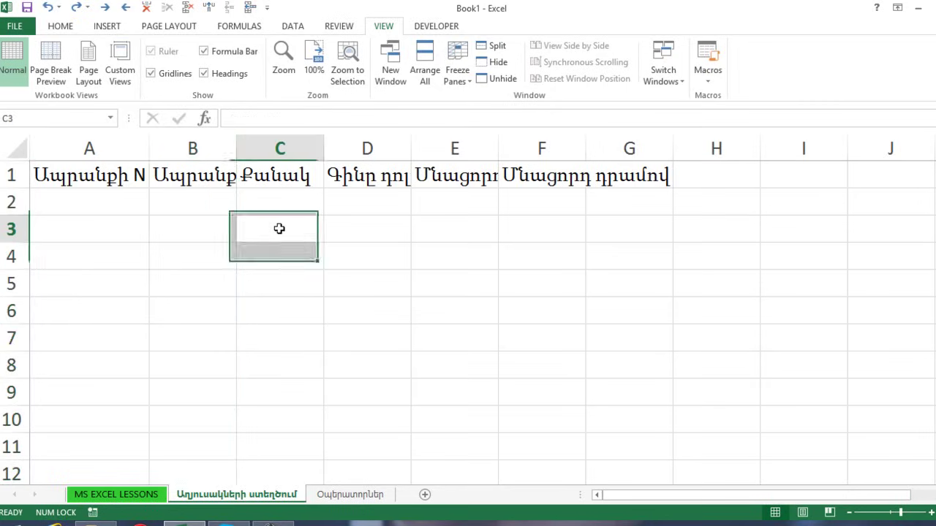
drag(107, 147, 637, 150)
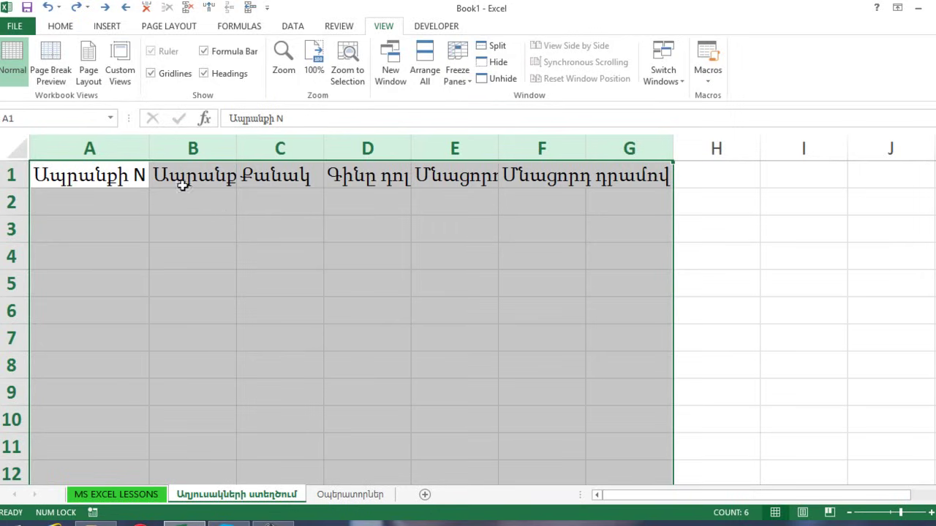
double_click(150, 148)
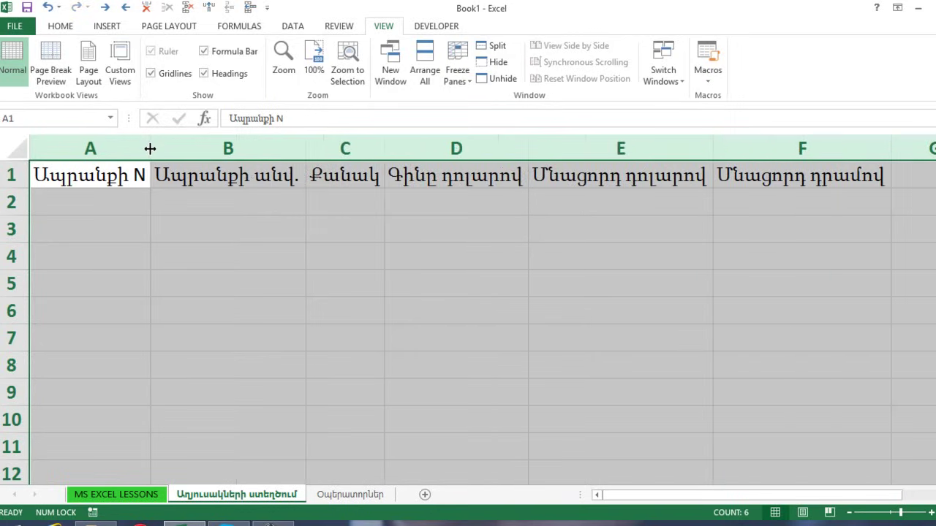
click(348, 278)
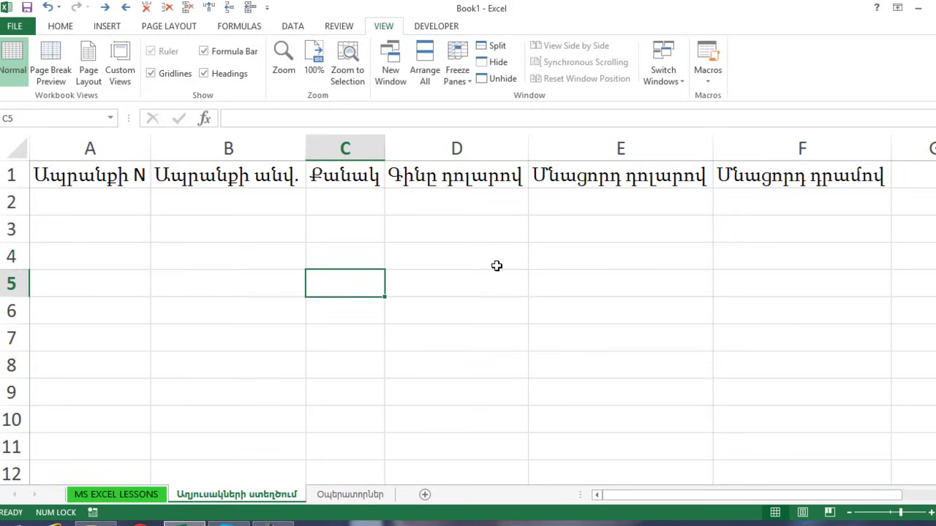
Give columns B to F one equal width, wide enough to show every heading on a single line.
drag(105, 148, 778, 162)
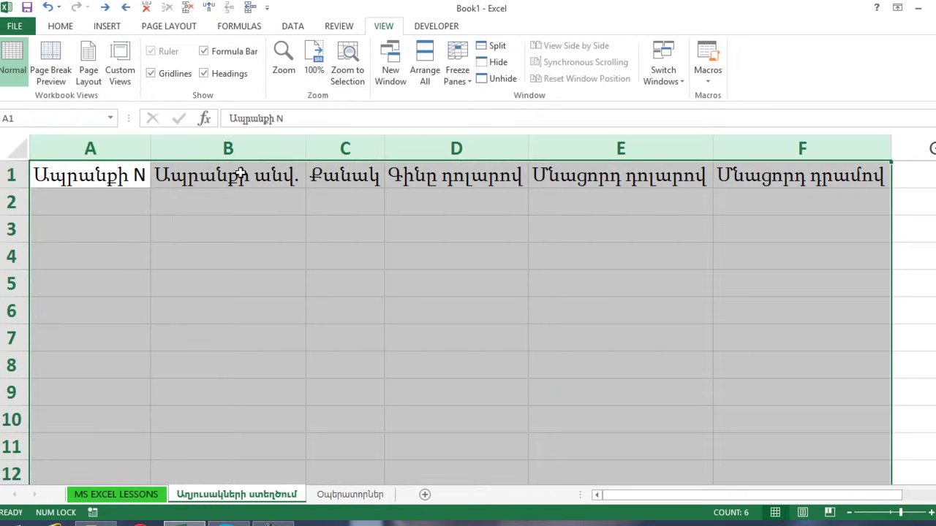
drag(246, 148, 715, 169)
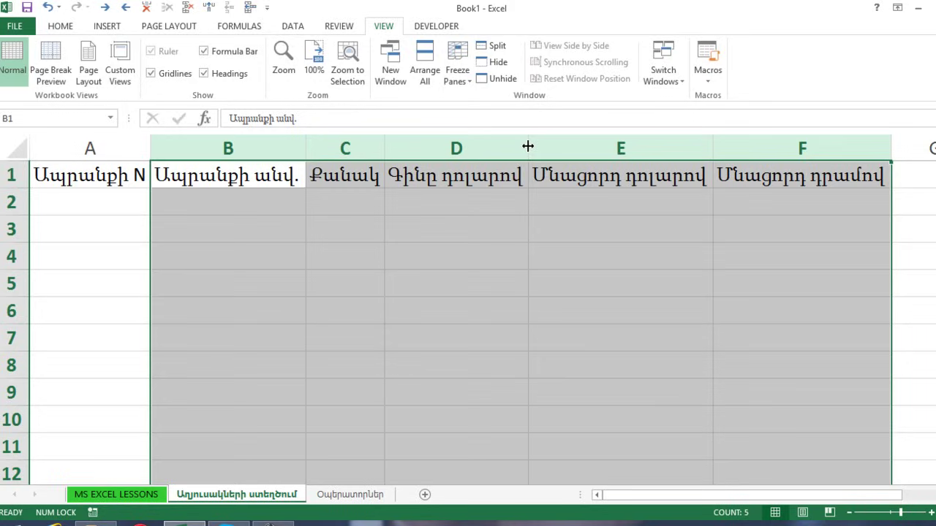
drag(713, 147, 708, 149)
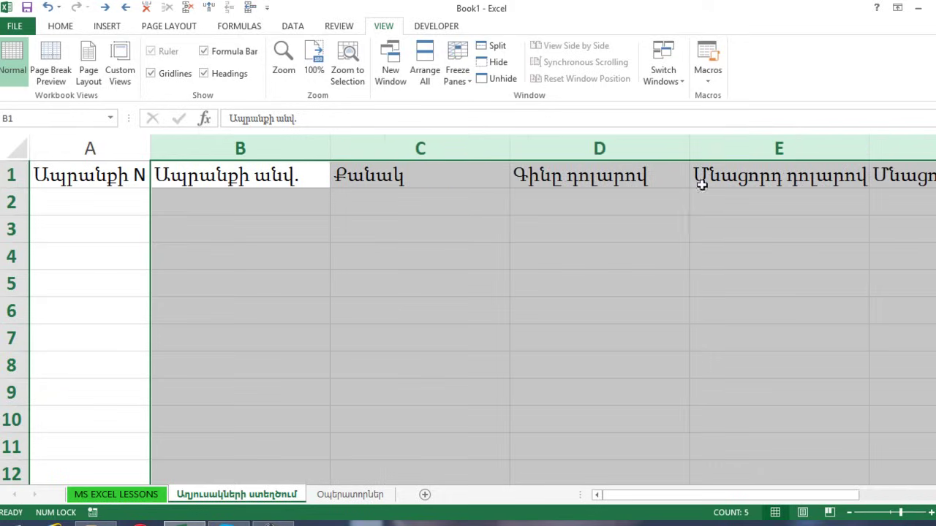
click(613, 308)
ctrl+scroll(609, 326, down, 1)
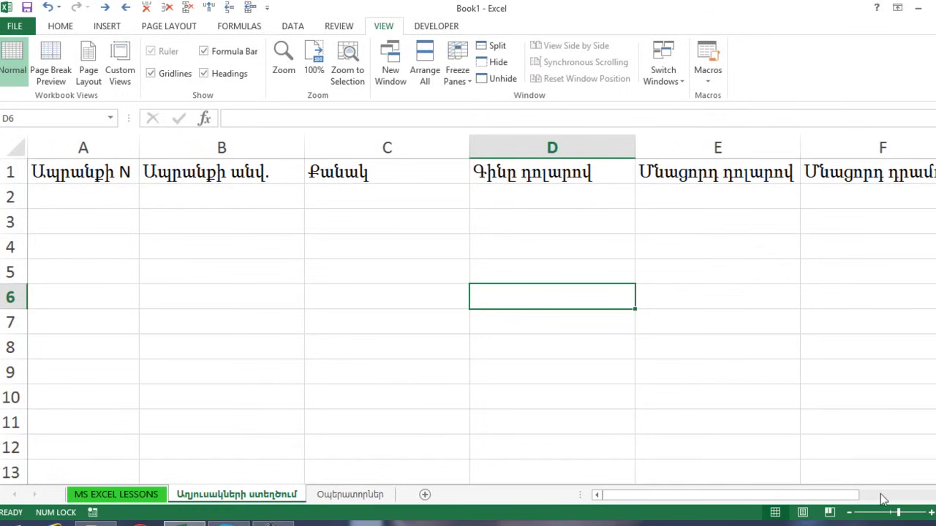
click(849, 514)
click(849, 514)
click(849, 514)
drag(192, 149, 753, 143)
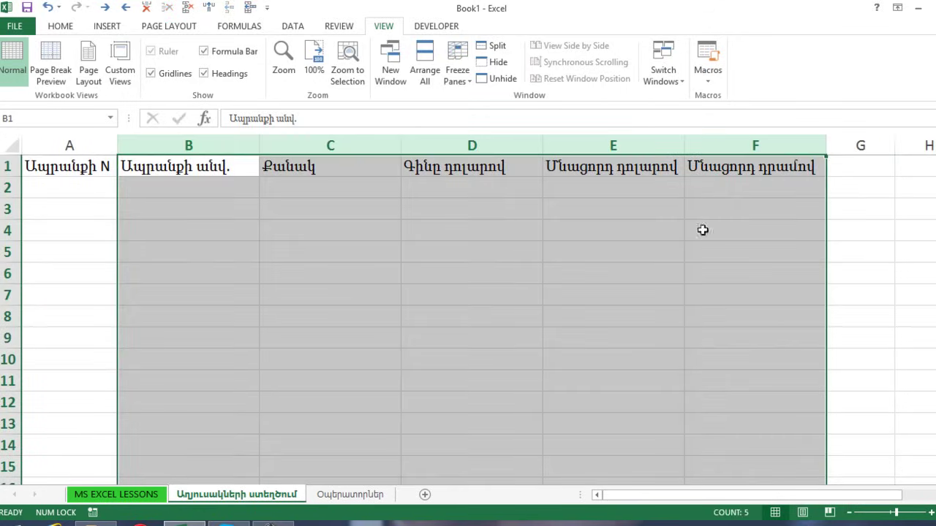
click(285, 251)
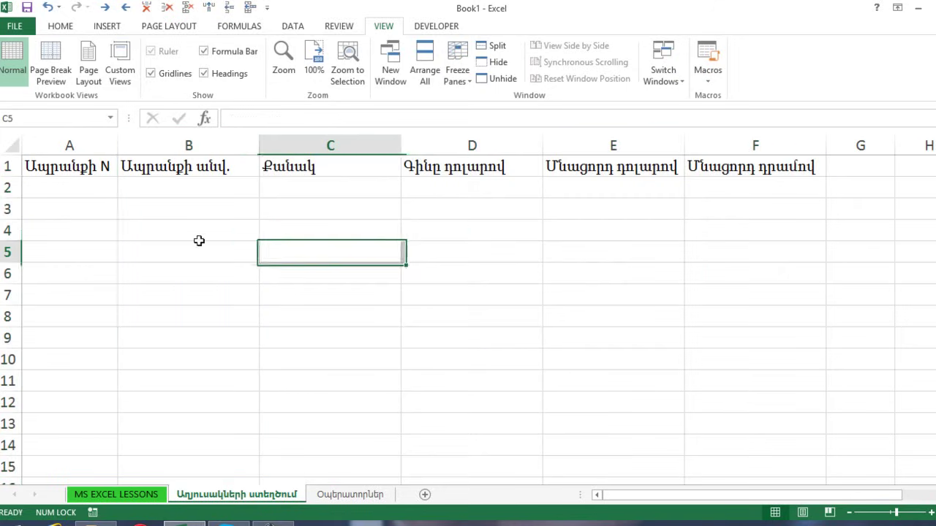
Increase the height of rows 2 to 8 equally in one operation.
drag(8, 188, 8, 316)
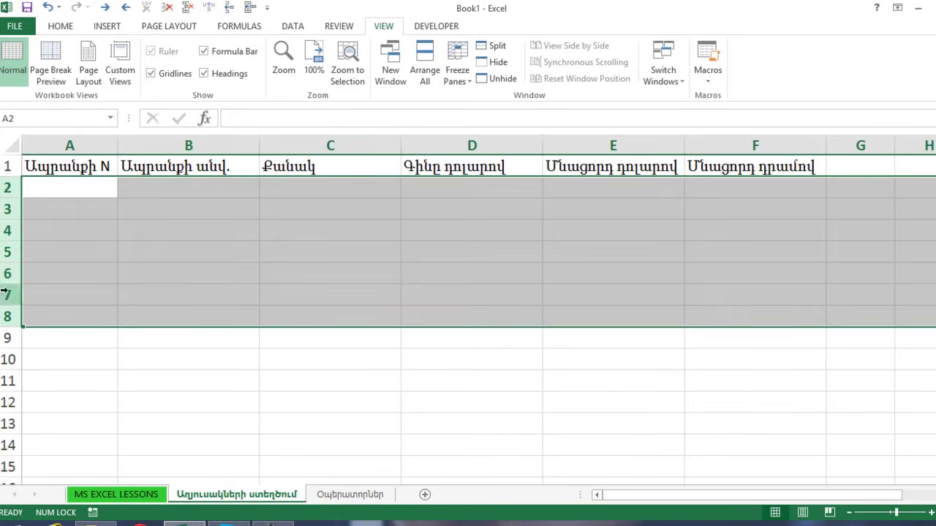
drag(10, 283, 10, 290)
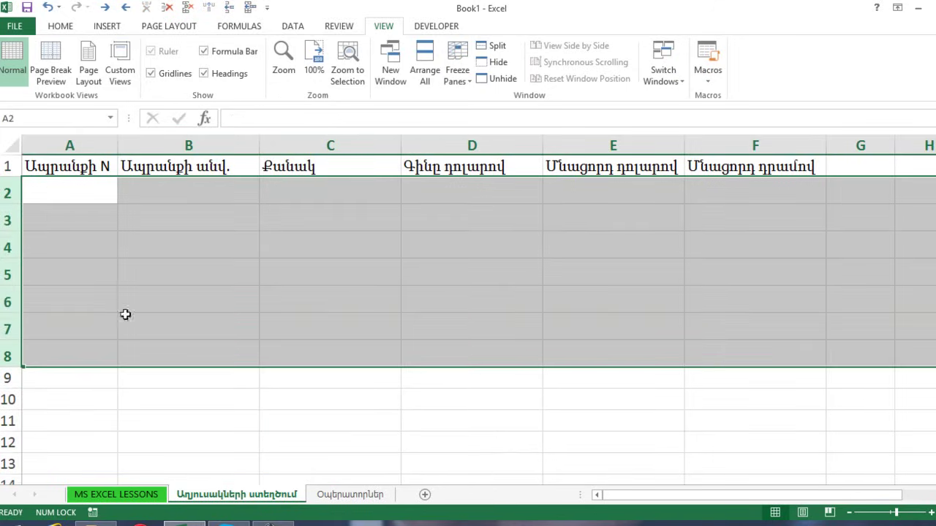
click(460, 313)
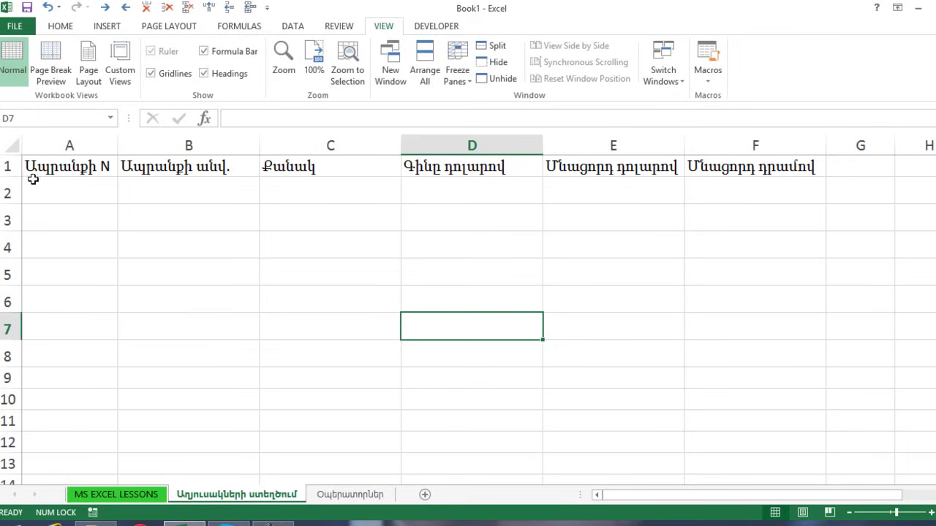
Increase the height of header row 1 to make room for two lines of text.
double_click(606, 167)
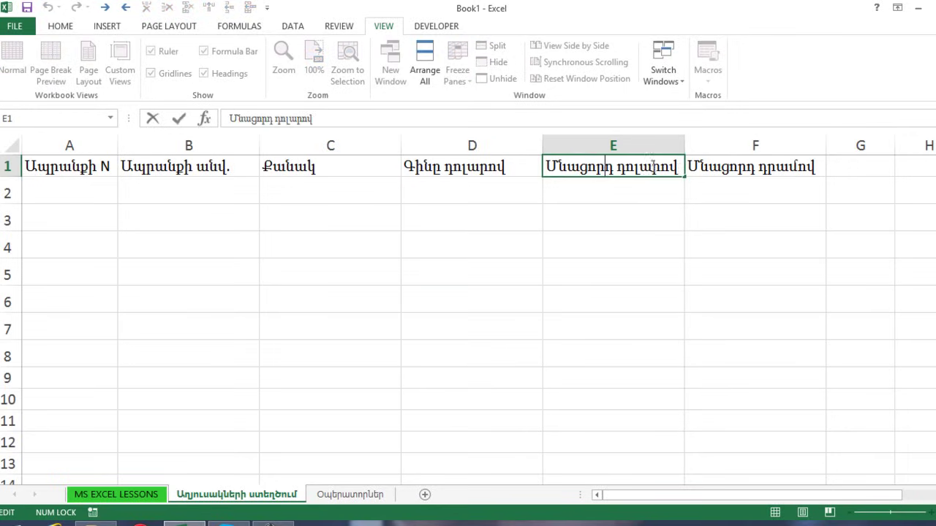
click(570, 228)
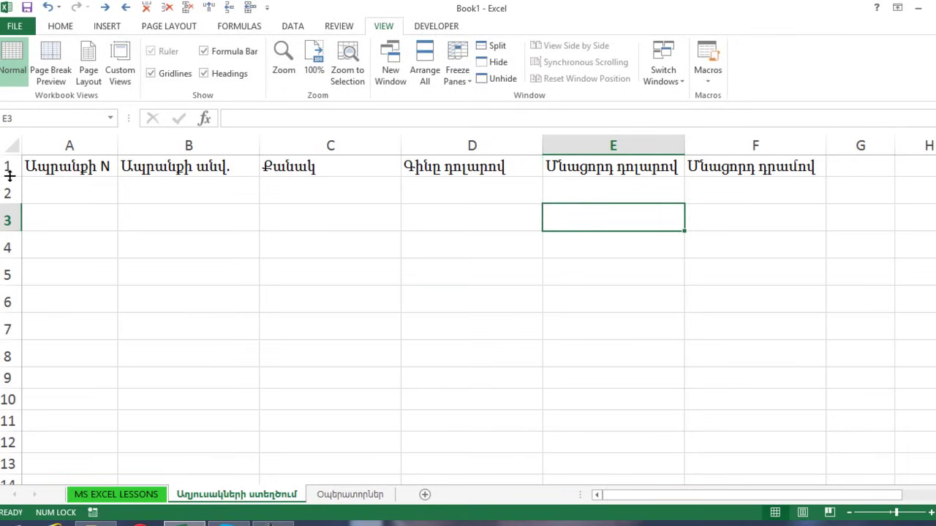
drag(10, 176, 10, 195)
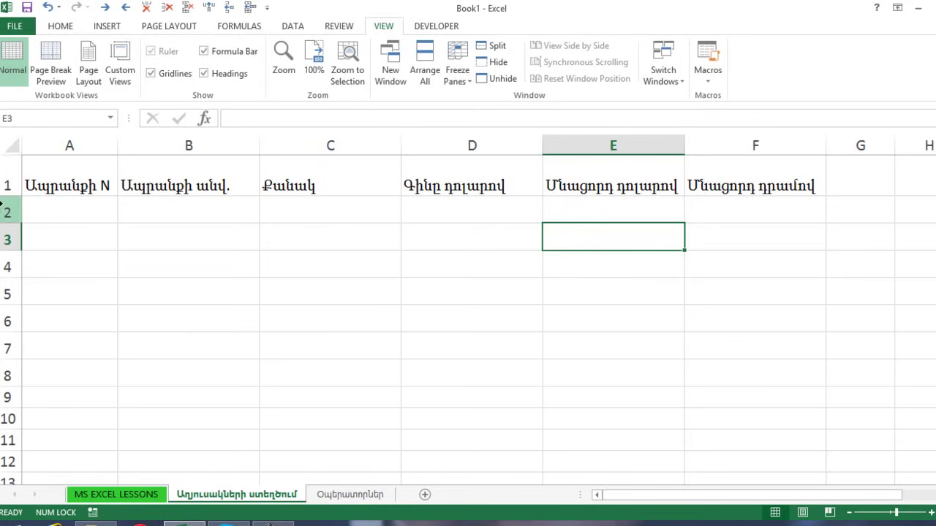
drag(7, 196, 8, 205)
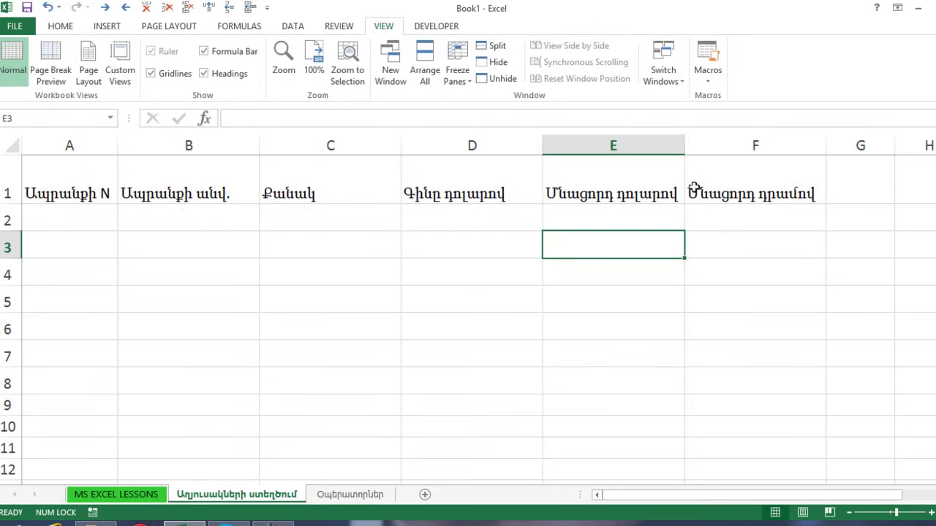
Narrow columns B to F to one equal width and slightly reduce the height of row 1.
drag(772, 146, 220, 149)
drag(682, 144, 648, 146)
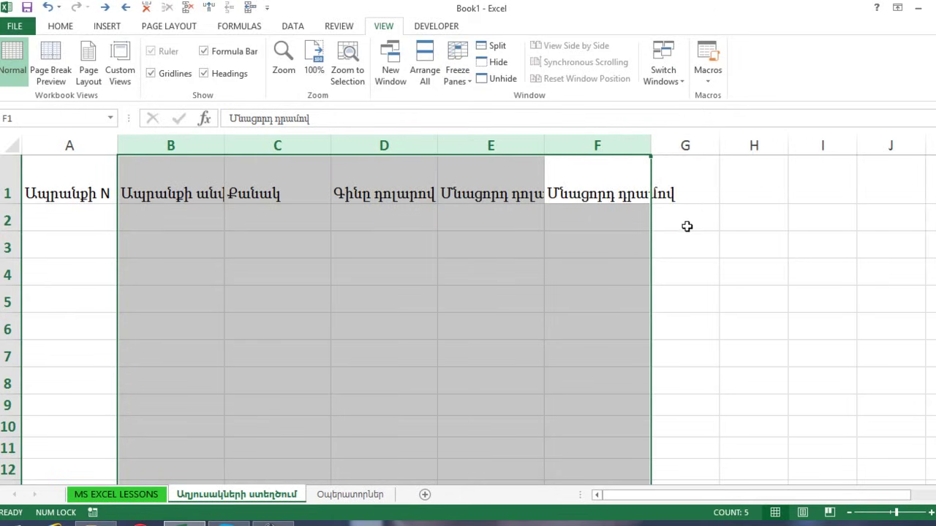
click(585, 297)
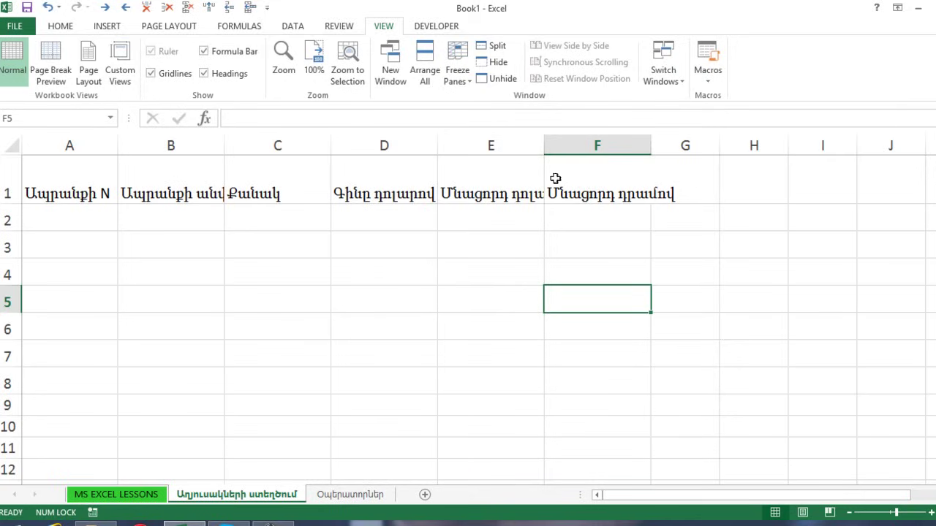
drag(9, 204, 8, 198)
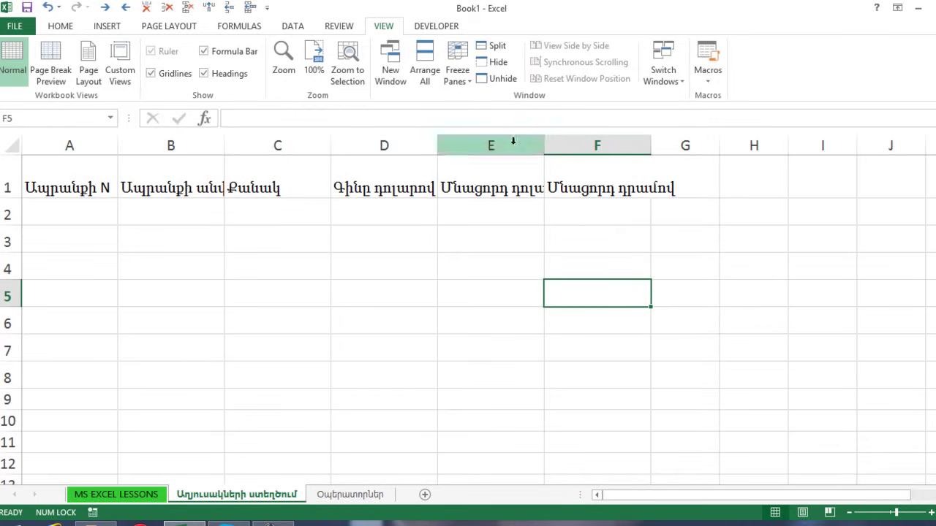
Apply Wrap Text to the headings in B1:F1.
click(473, 187)
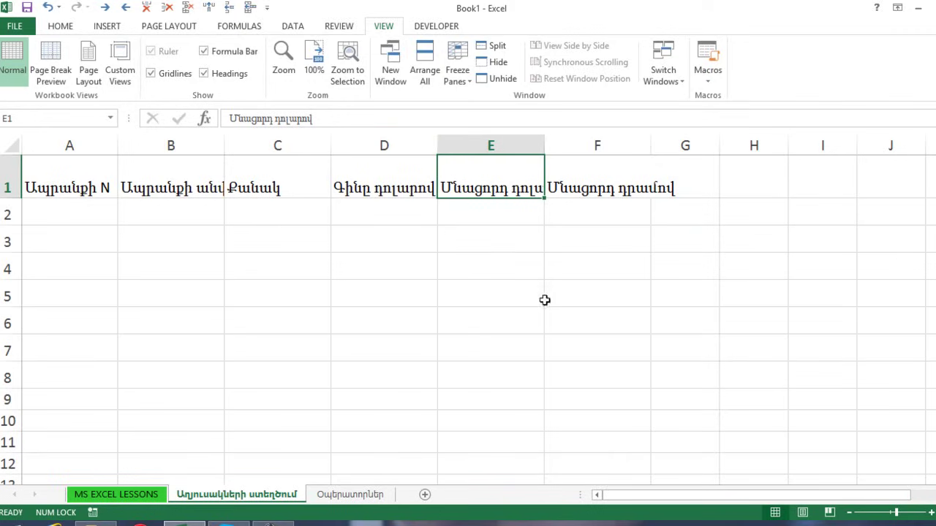
click(542, 344)
drag(167, 188, 582, 187)
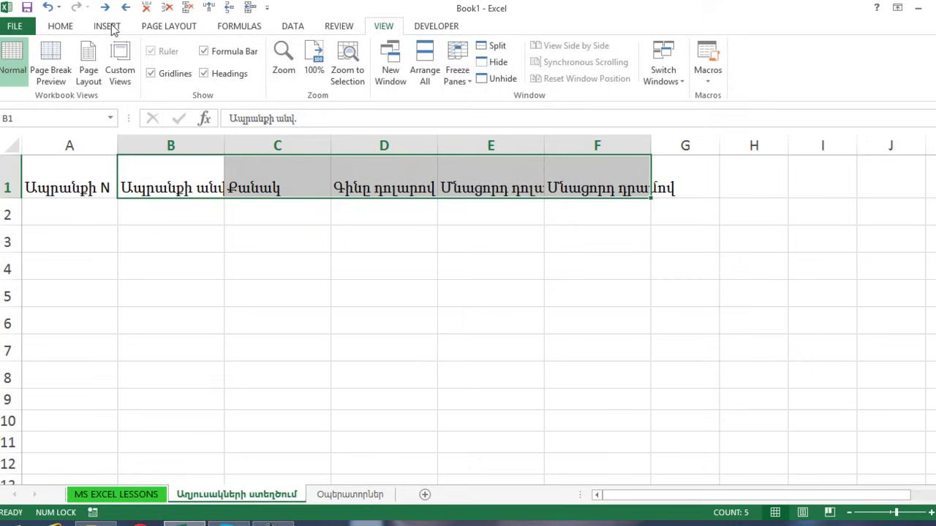
click(62, 26)
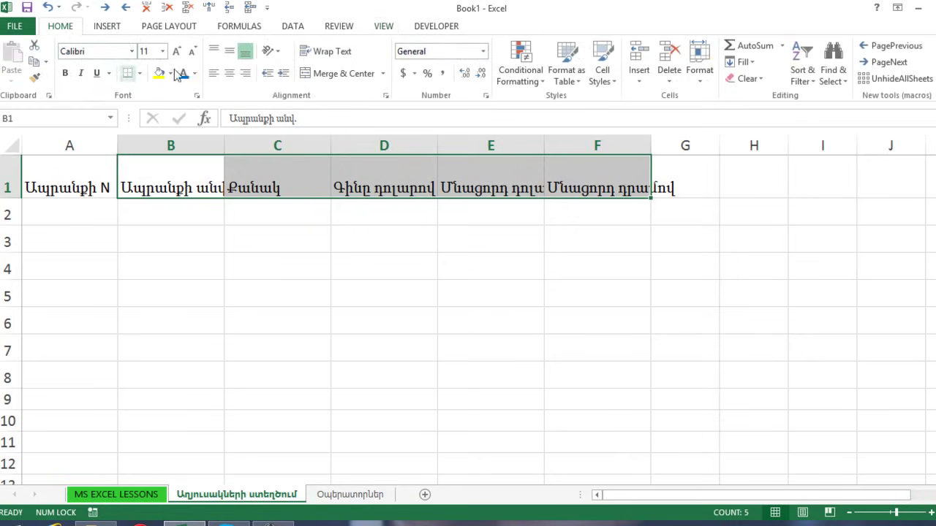
click(343, 59)
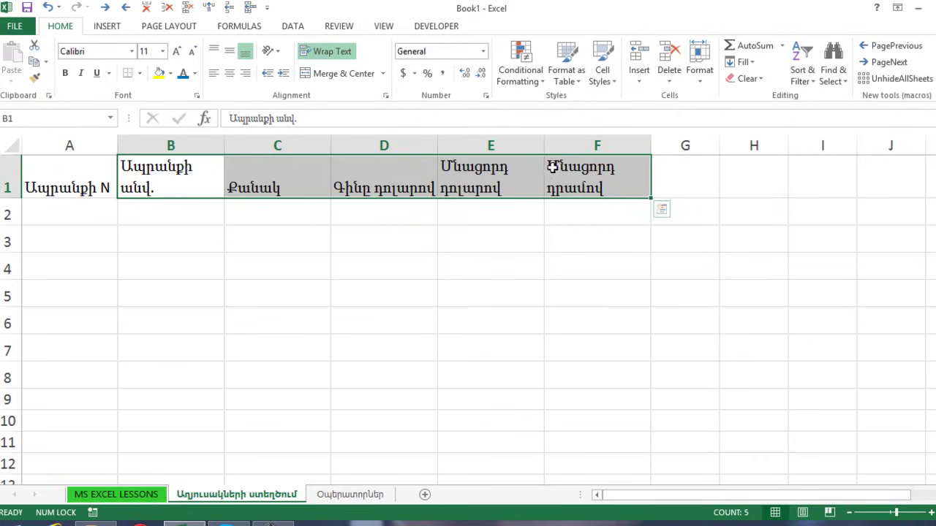
Adjust columns B to F to an equal, narrower width that still keeps each word of the wrapped headings unbroken.
click(583, 247)
drag(171, 141, 536, 144)
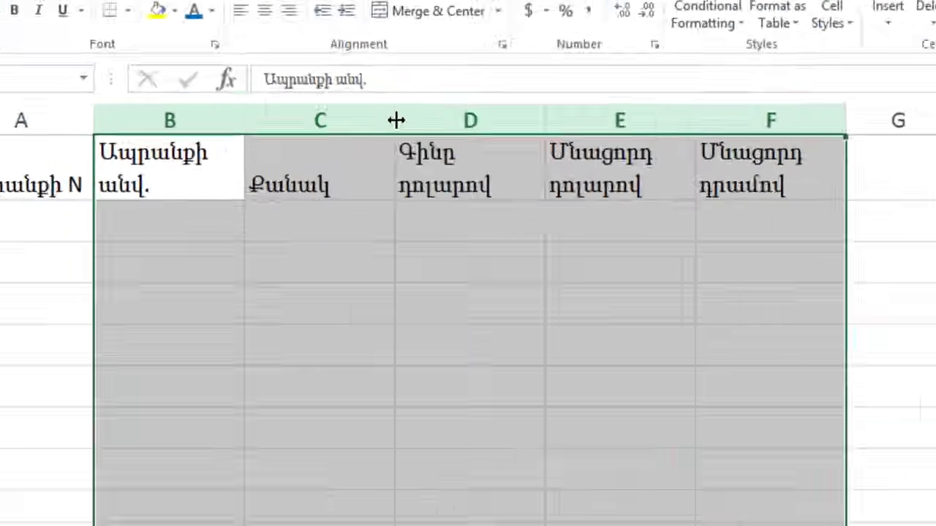
drag(316, 146, 289, 146)
drag(424, 96, 420, 96)
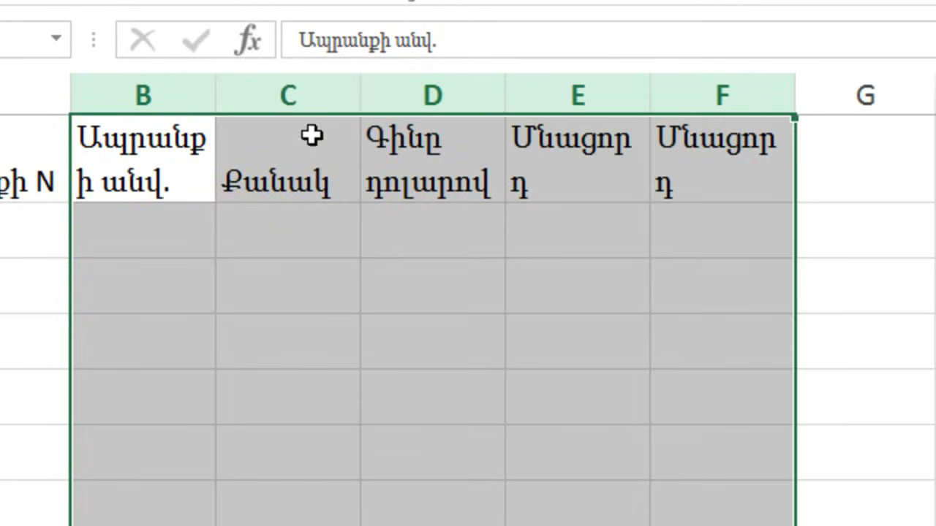
drag(224, 94, 231, 96)
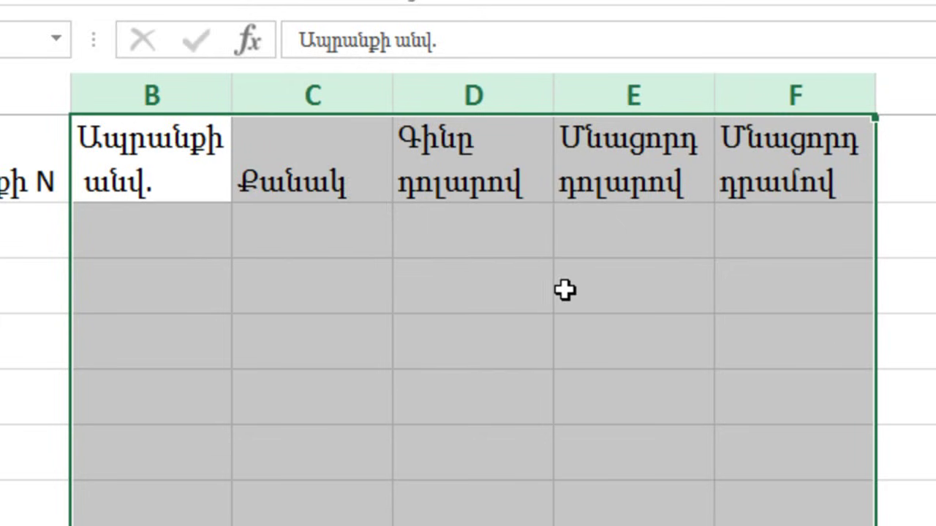
click(325, 308)
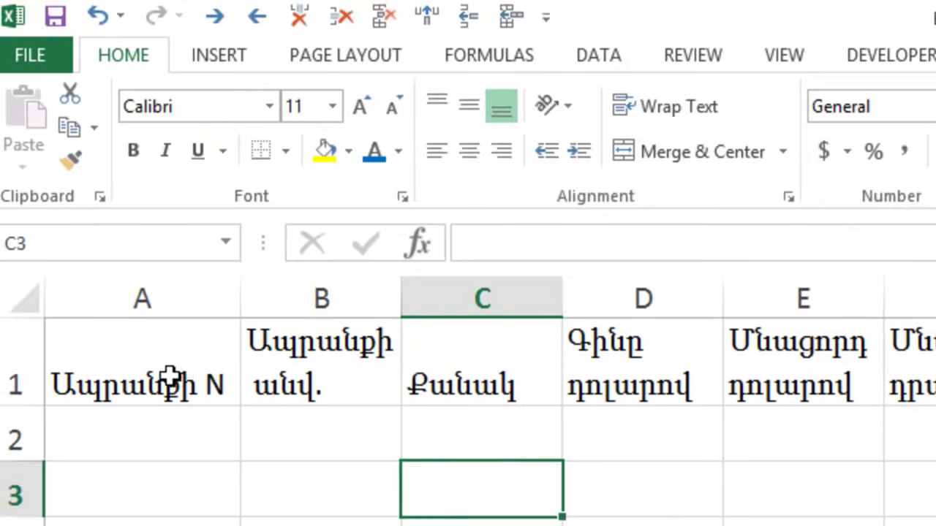
Remove the word "Ապրանքի" from the heading in A1, leaving "N", and narrow column A to fit it.
click(29, 189)
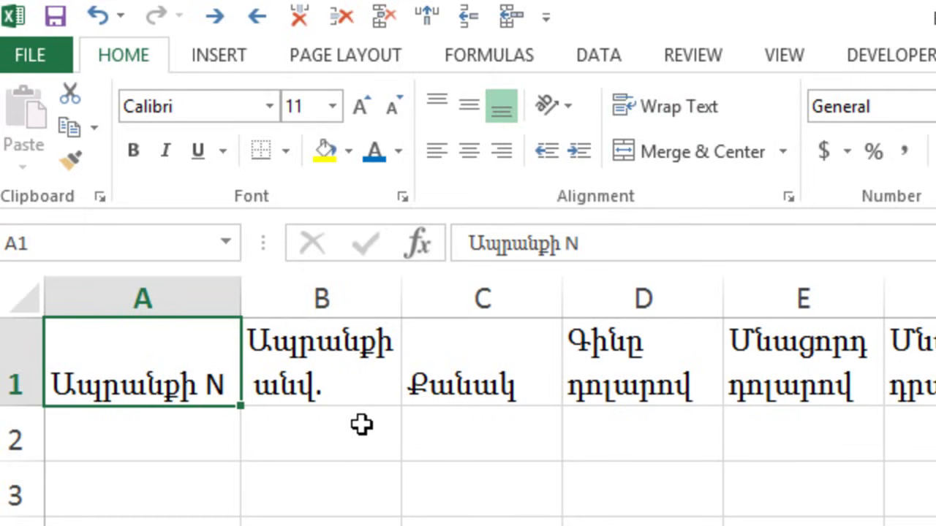
double_click(196, 386)
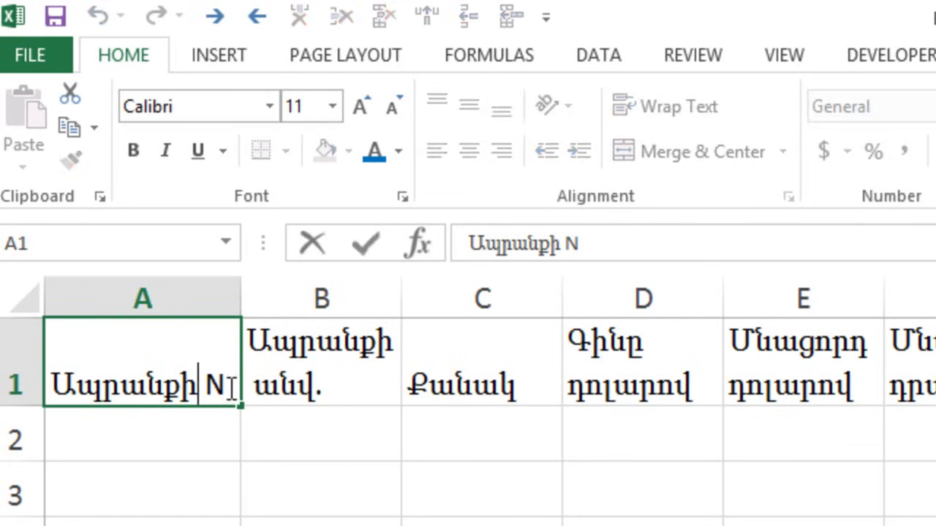
drag(199, 385, 50, 386)
key(Delete)
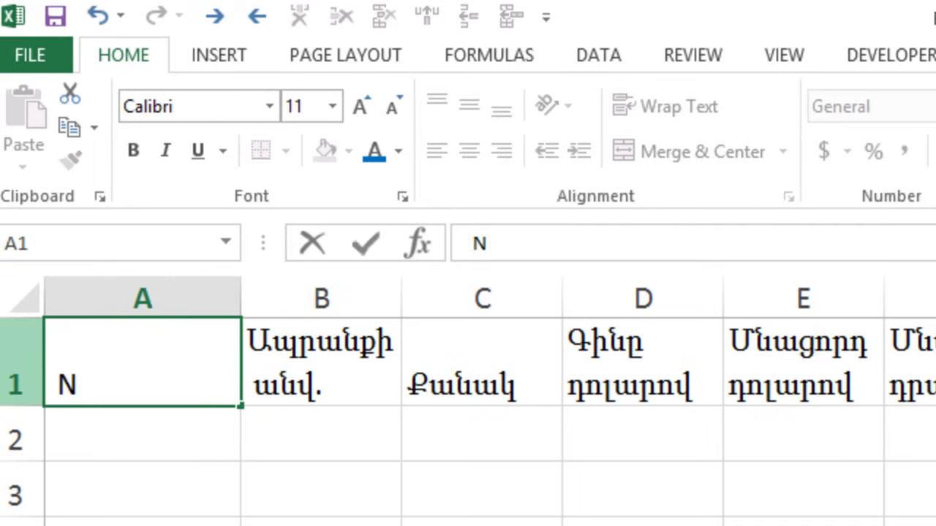
key(Return)
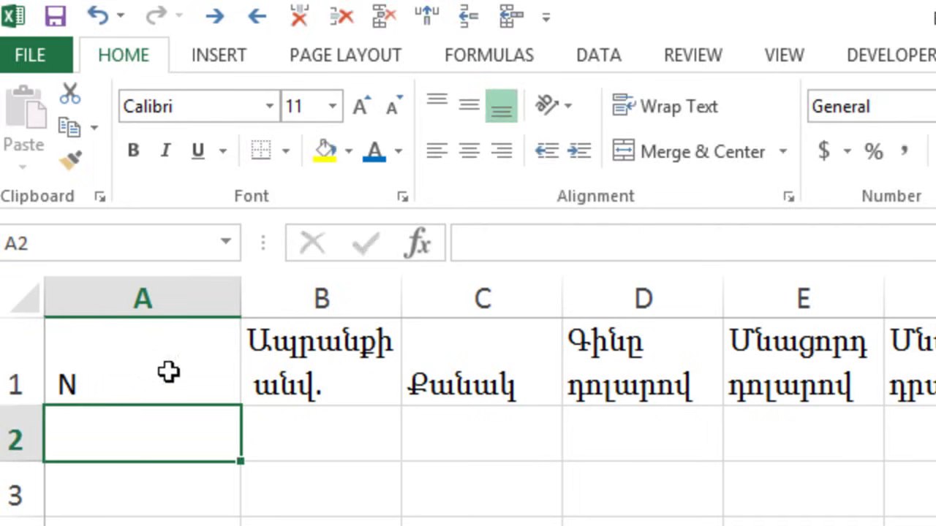
drag(241, 297, 87, 305)
Center the headings in A1:F1 both vertically and horizontally.
drag(79, 364, 768, 385)
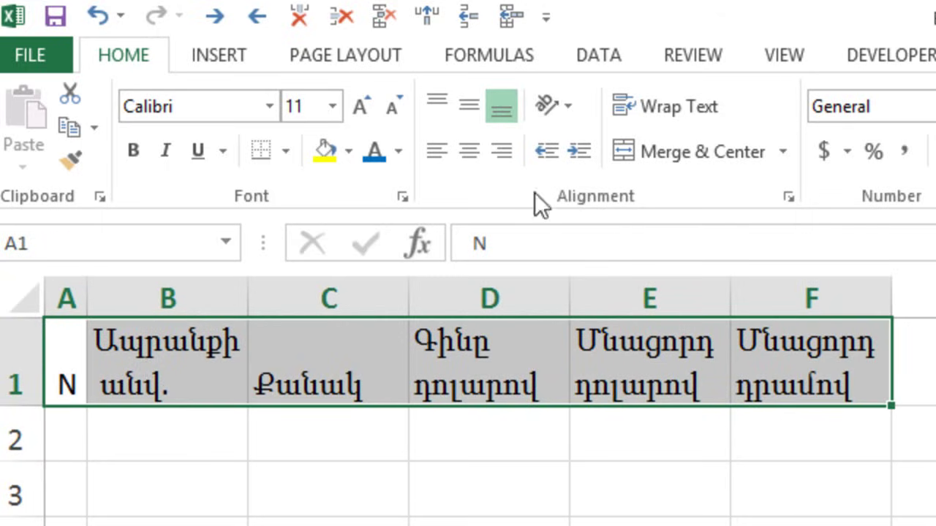
click(468, 104)
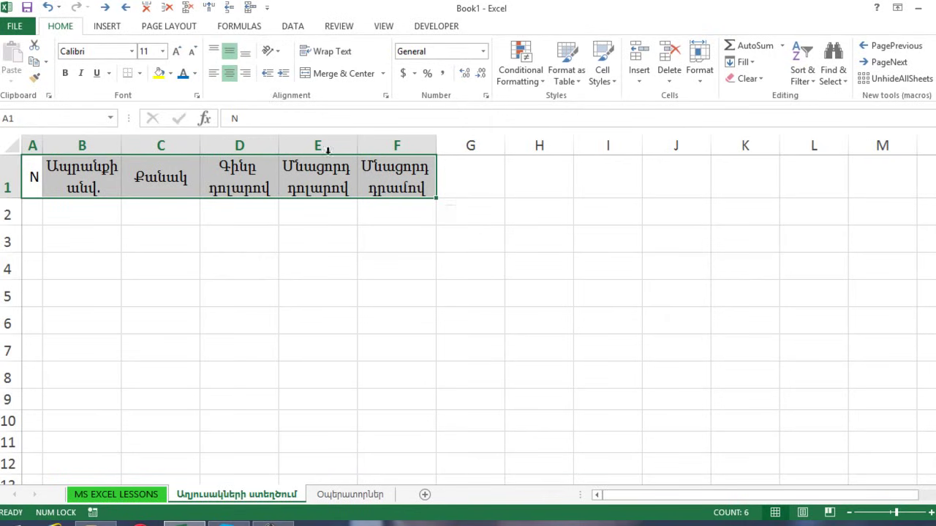
Widen column A slightly so its heading has more room.
click(385, 277)
scroll(392, 286, up, 4)
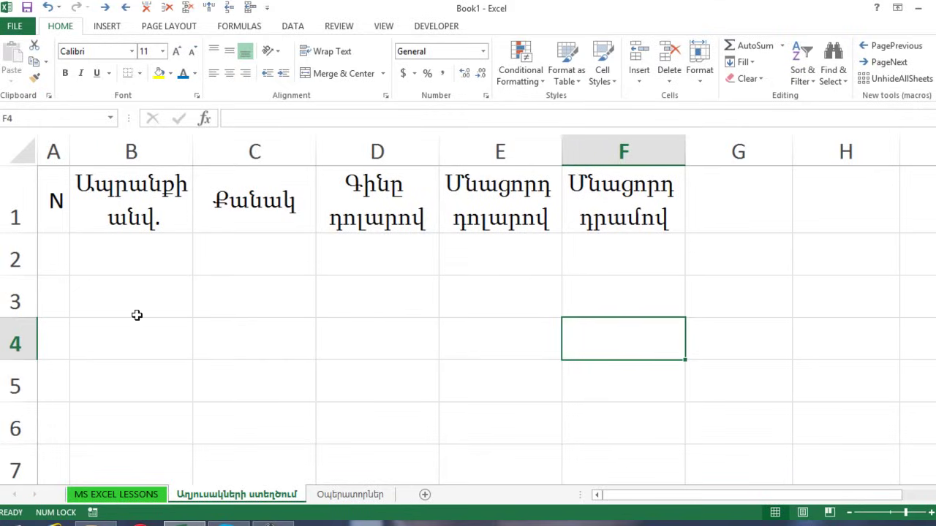
drag(73, 150, 83, 152)
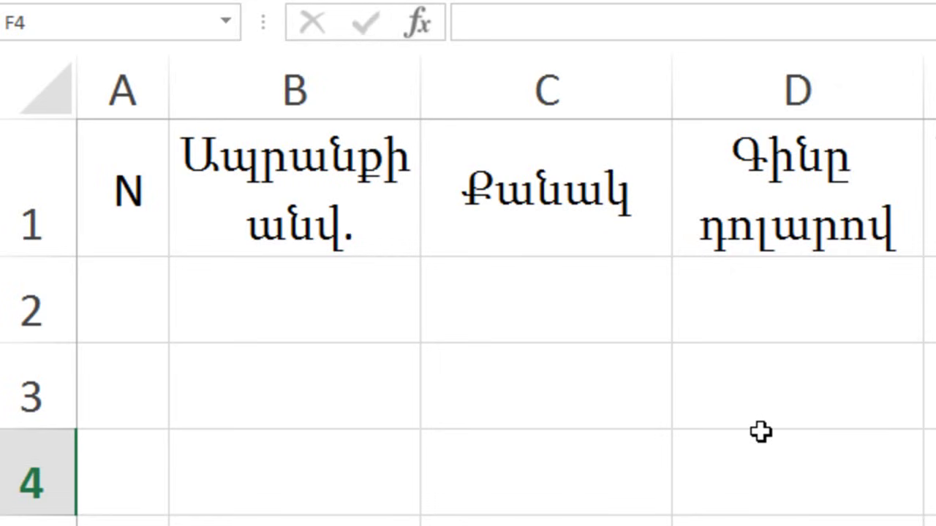
Enter the row numbers 1 in A2 and 2 in A3.
click(132, 310)
text(1)
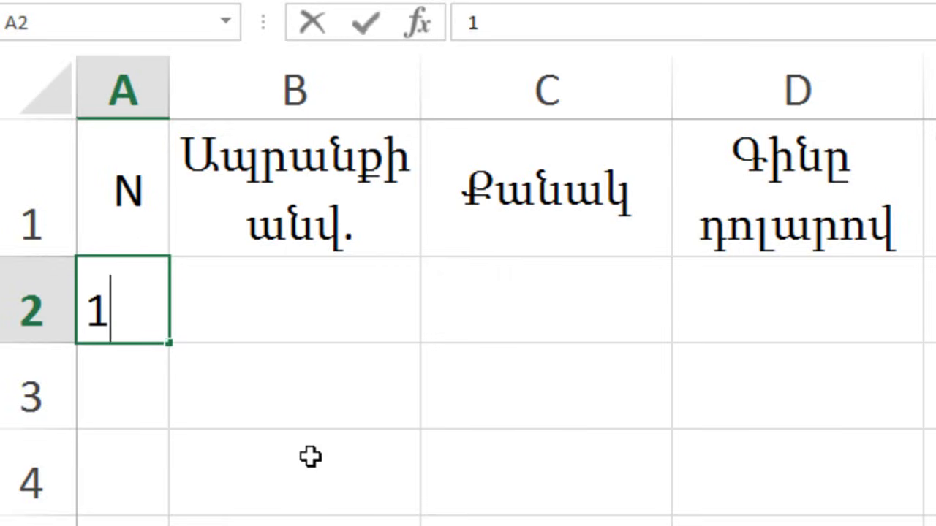
key(Return)
text(2)
key(Return)
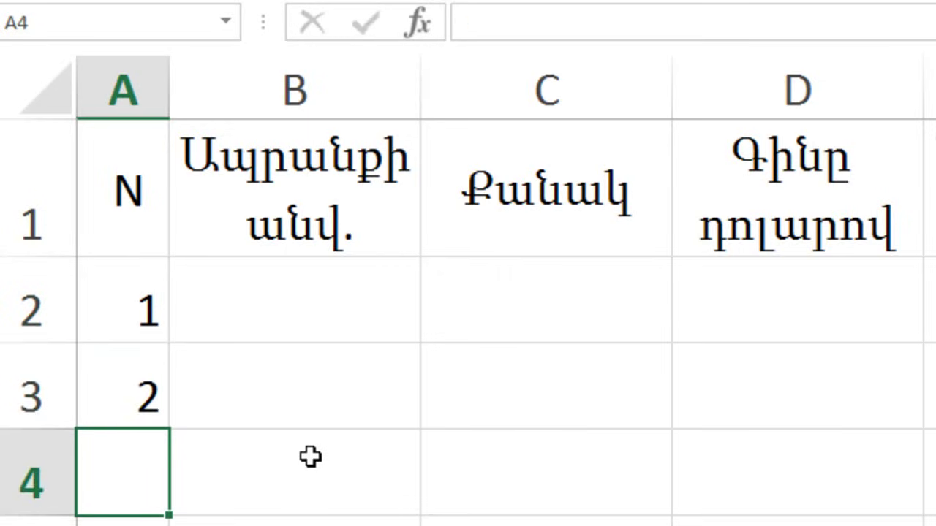
Extend the number series from A2:A3 down to A11 so the rows are numbered up to 10.
drag(134, 324, 168, 407)
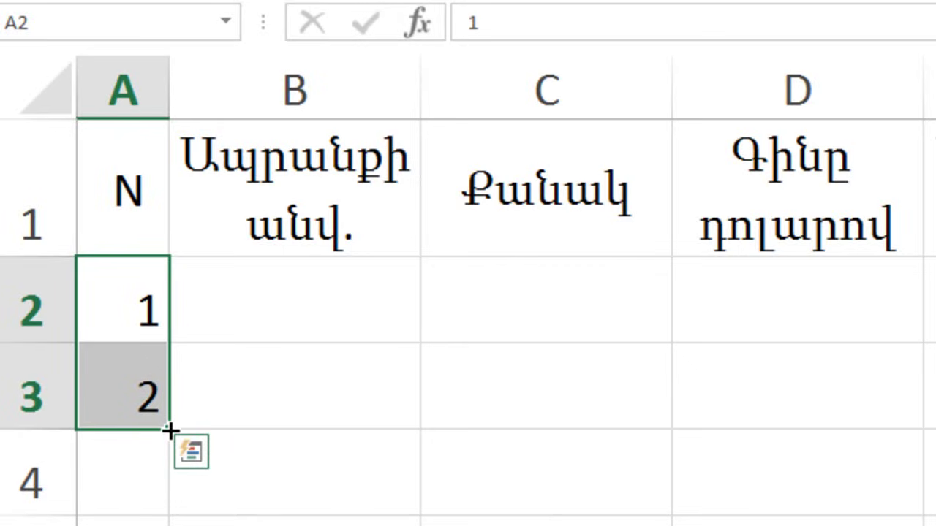
drag(120, 311, 135, 401)
drag(169, 430, 168, 525)
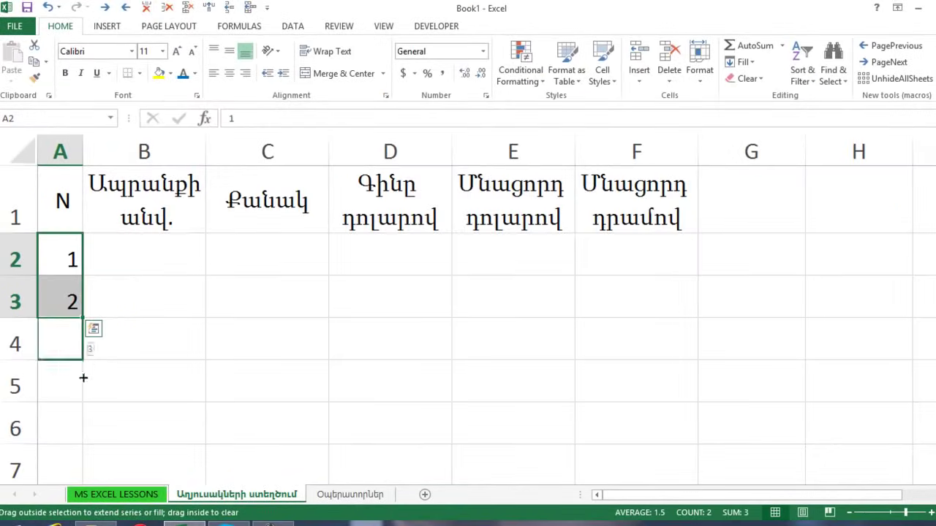
drag(83, 378, 69, 429)
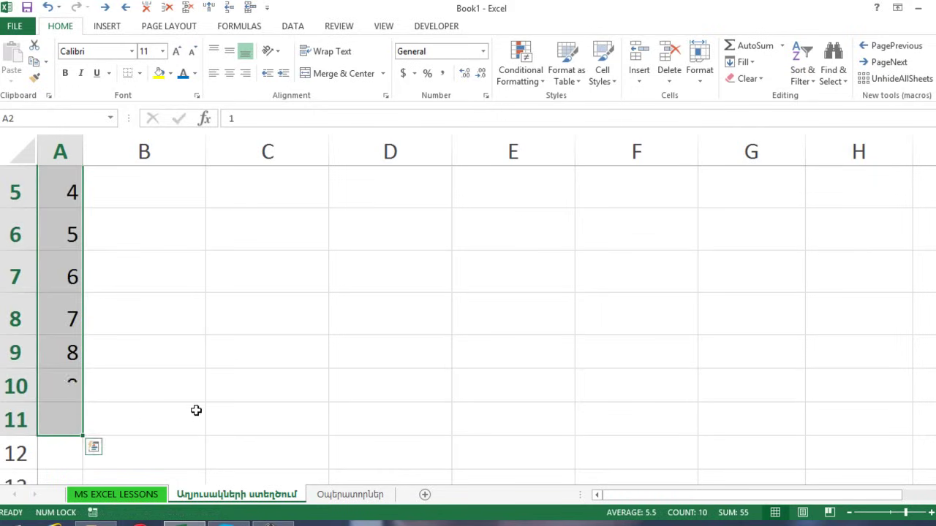
scroll(222, 408, down, 4)
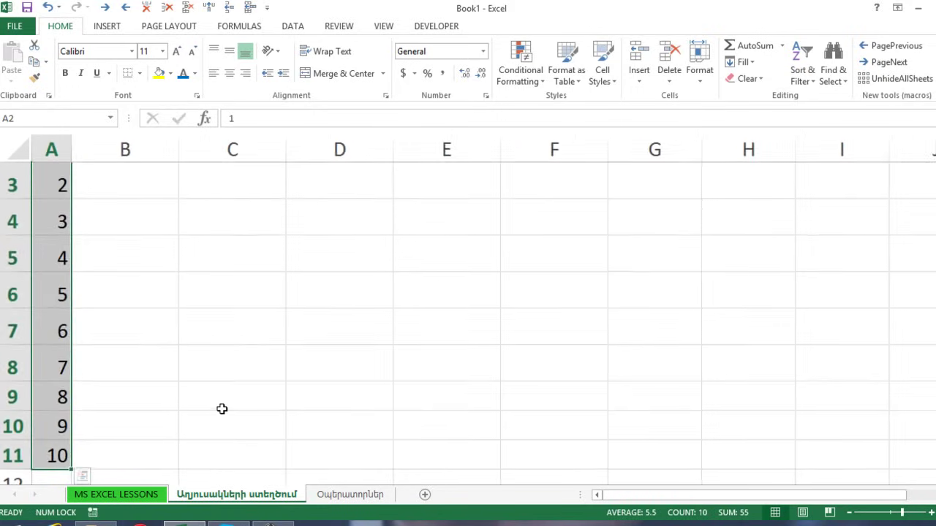
scroll(221, 408, up, 1)
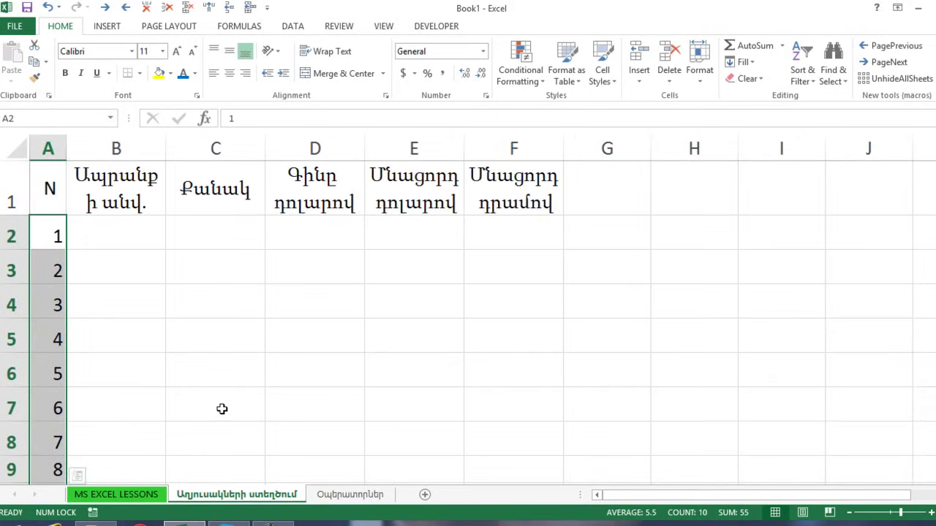
scroll(222, 408, down, 1)
click(185, 389)
drag(48, 224, 47, 456)
click(93, 436)
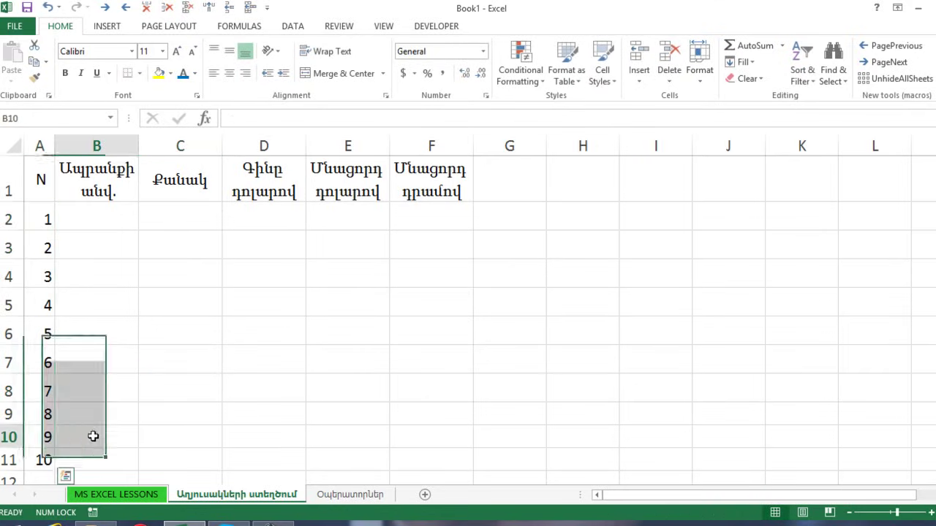
Enter "Ապրանք1" in B2 and fill the series down to "Ապրանք10" in B11.
click(97, 223)
text(Ապրանք)
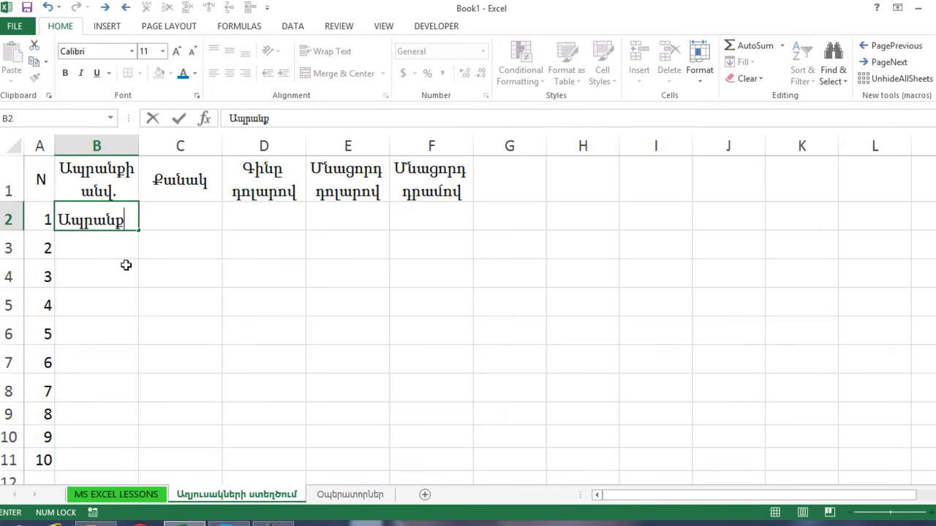
text(1)
key(Return)
click(126, 213)
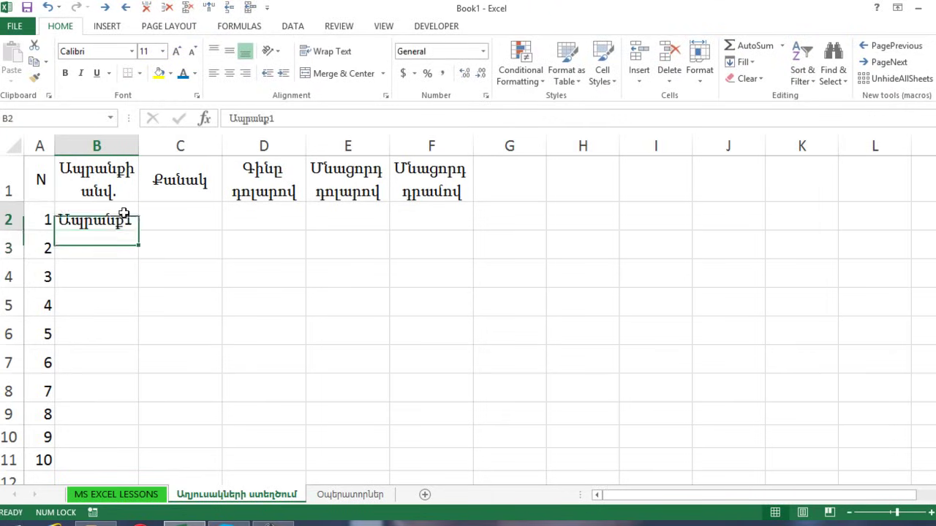
drag(139, 231, 140, 460)
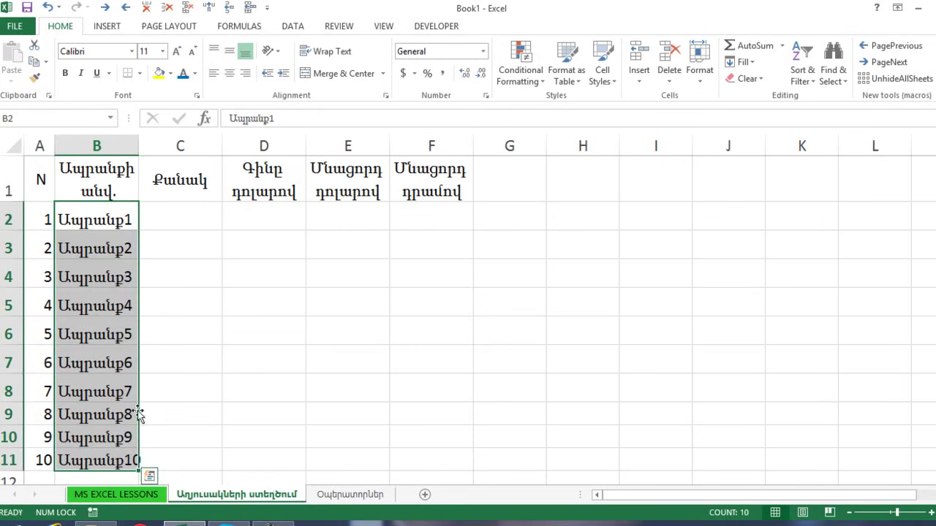
Make rows 2 to 11 equal in height and fit the width of column B to its contents.
drag(9, 219, 9, 447)
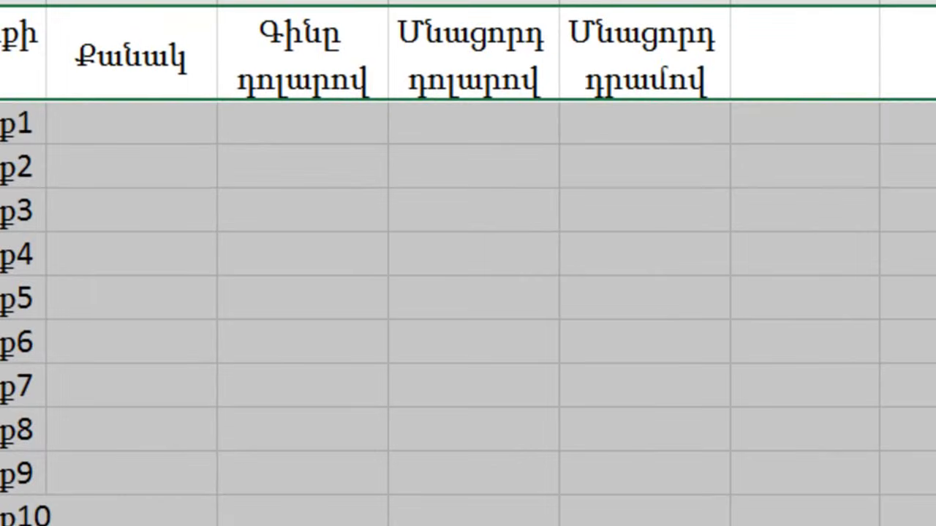
click(185, 425)
click(80, 130)
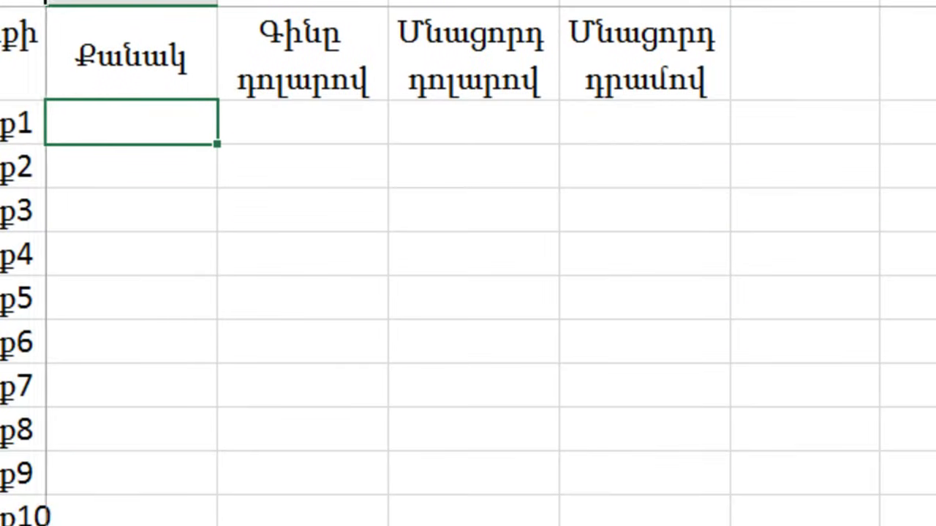
double_click(45, 0)
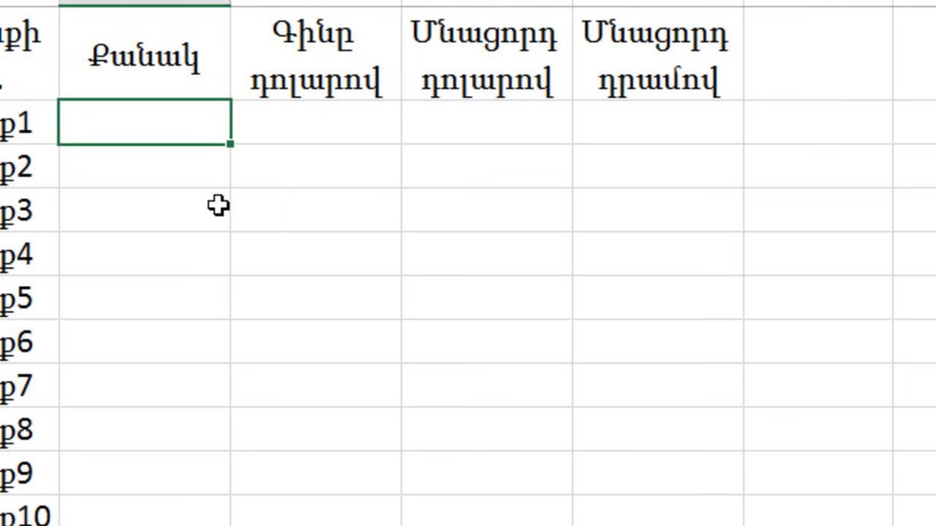
Enter the quantities 450, 125 and 750 in C2:C4 for the first three products.
text(450)
key(Return)
text(125)
key(Return)
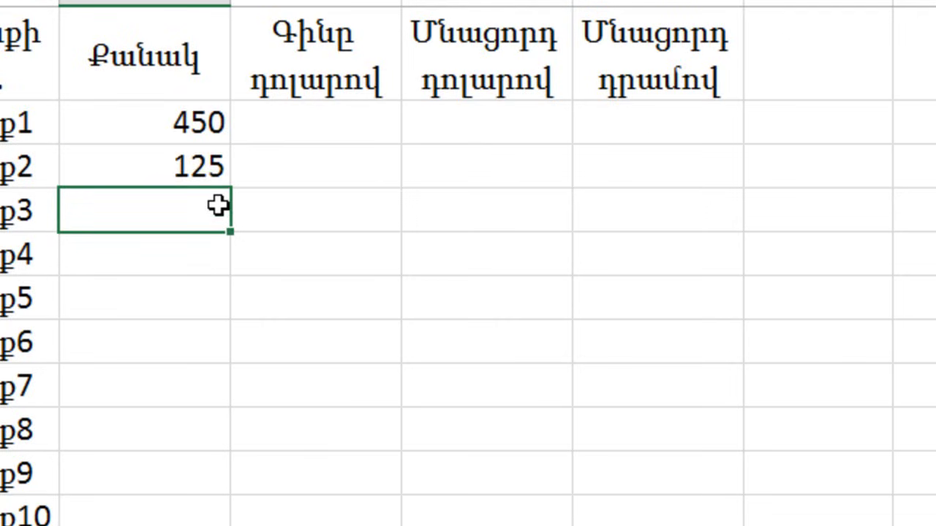
text(75)
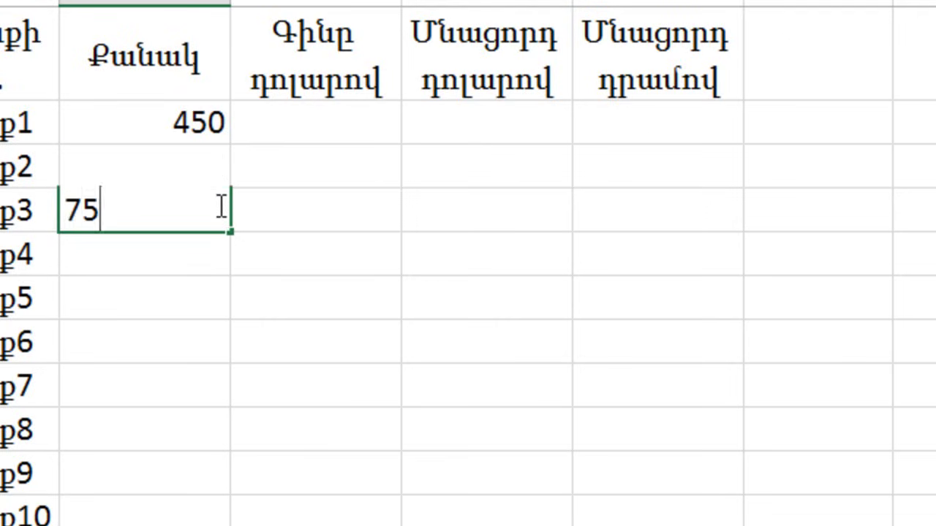
key(Return)
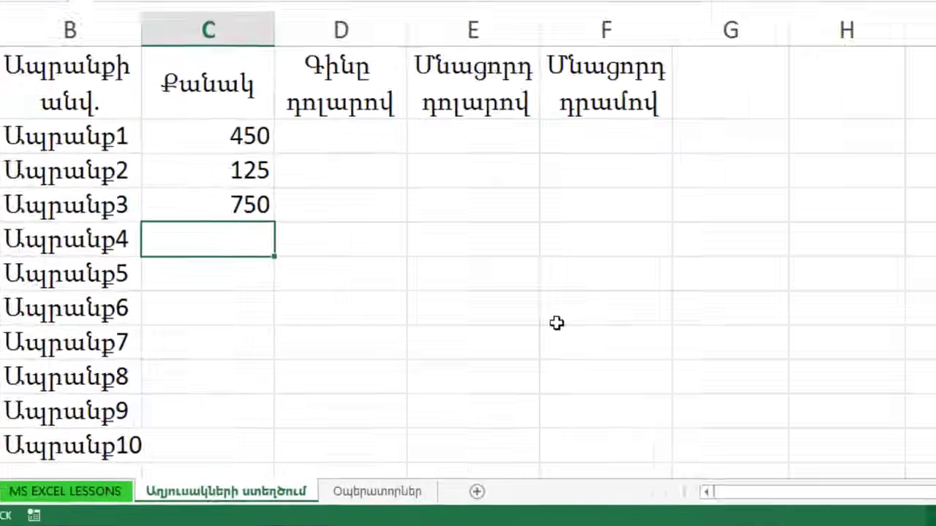
Enter the quantities 500, 300, 320, 650, 230, 120 and 140 in C5:C11 for the remaining products.
text(500)
key(Return)
text(300)
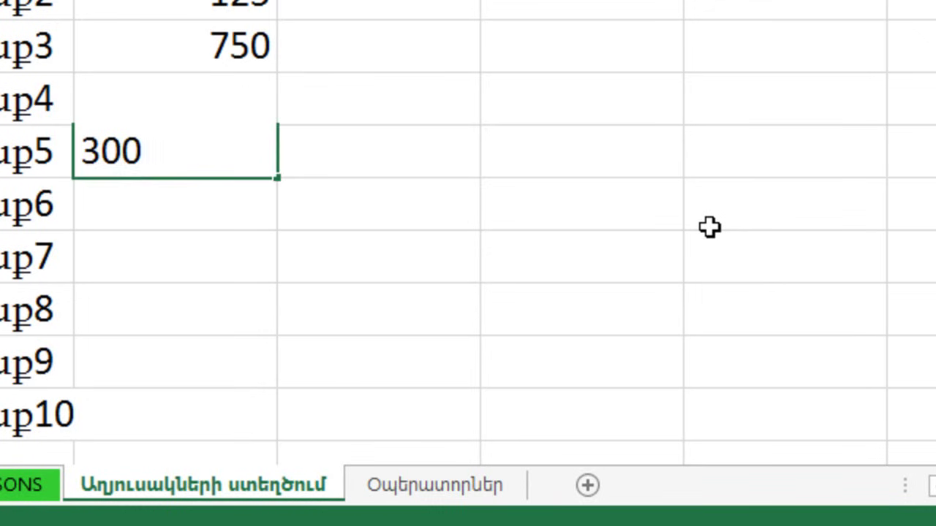
key(Return)
text(320)
key(Return)
text(650)
key(Return)
text(230)
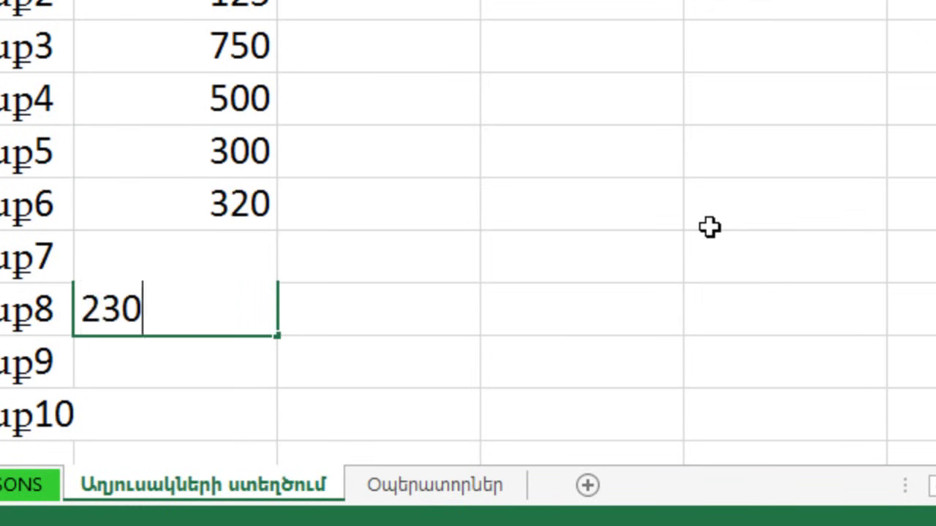
key(Return)
text(120)
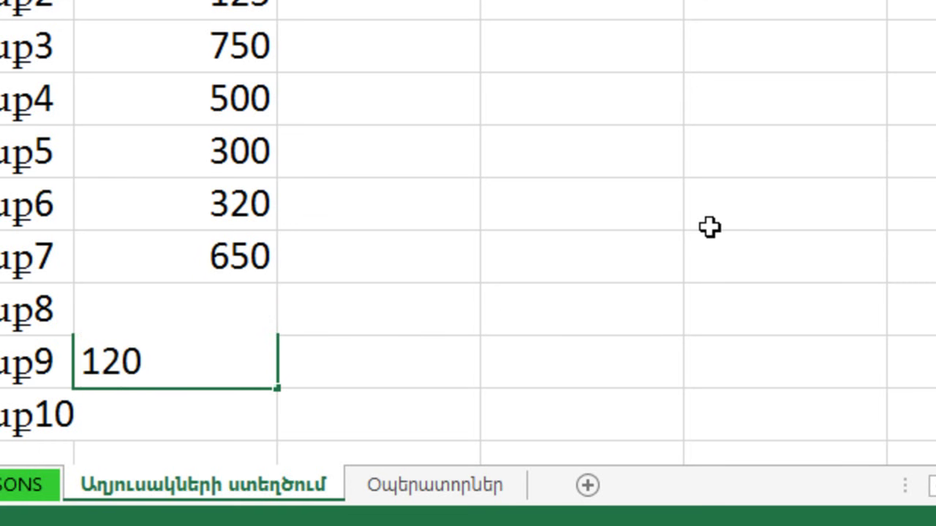
key(Return)
text(140)
key(Return)
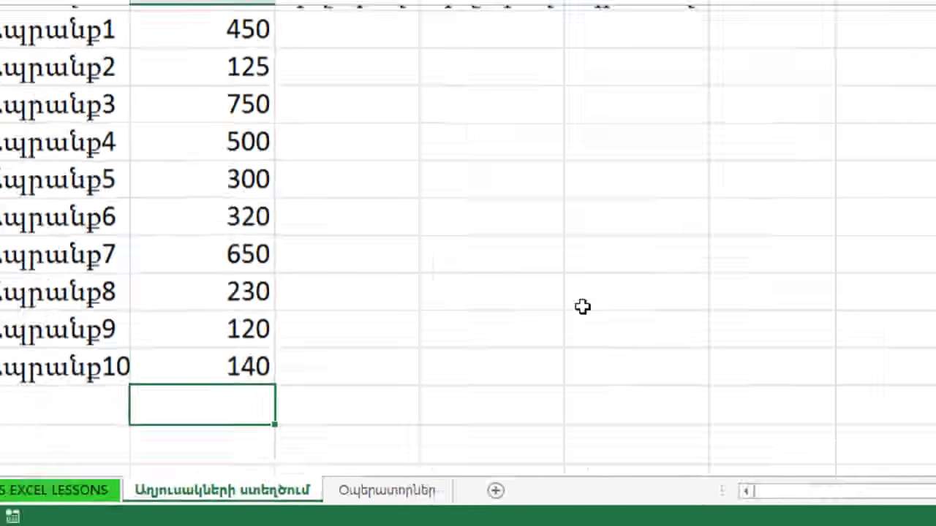
Enter the price 5 in D2 and copy and paste it into D3:D11.
scroll(484, 368, up, 1)
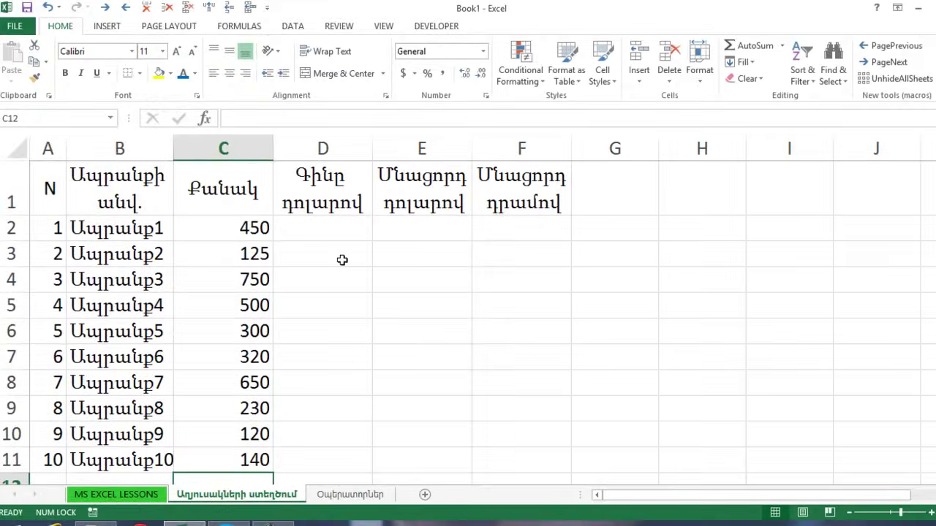
click(326, 227)
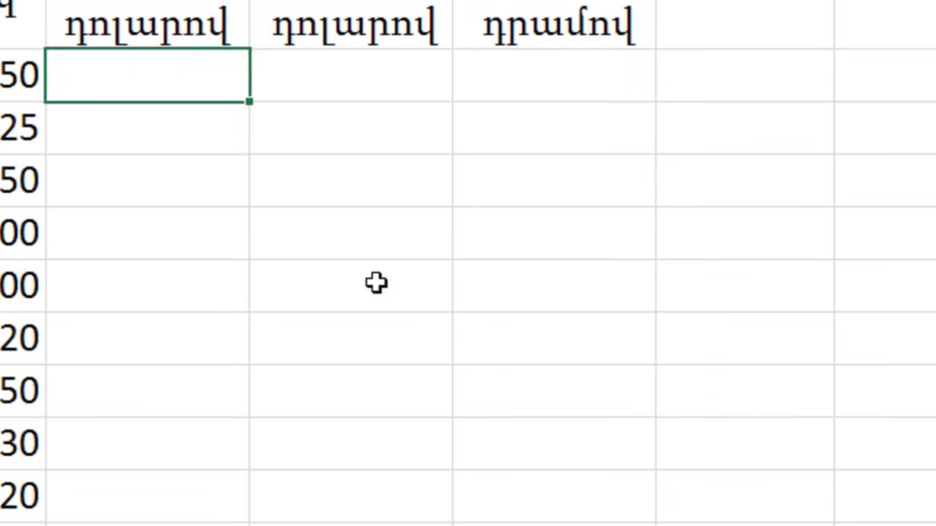
text(5)
key(Return)
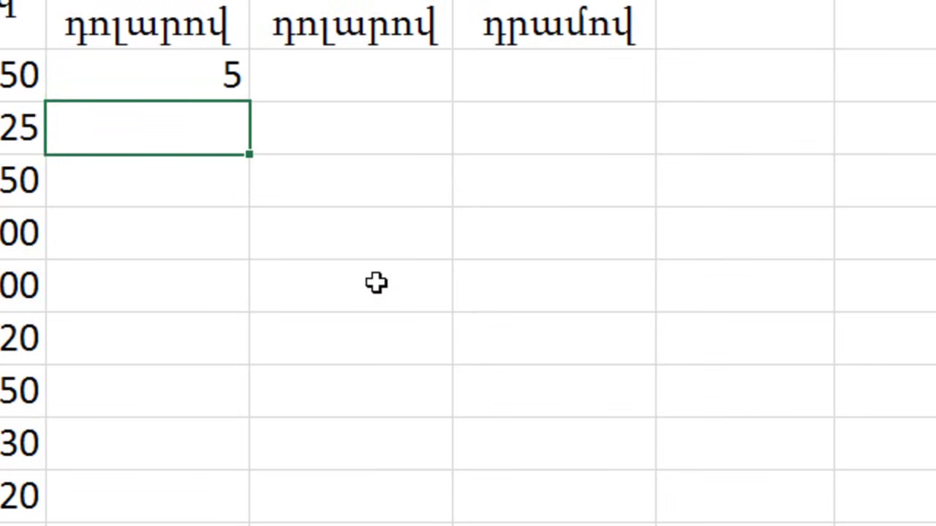
click(217, 82)
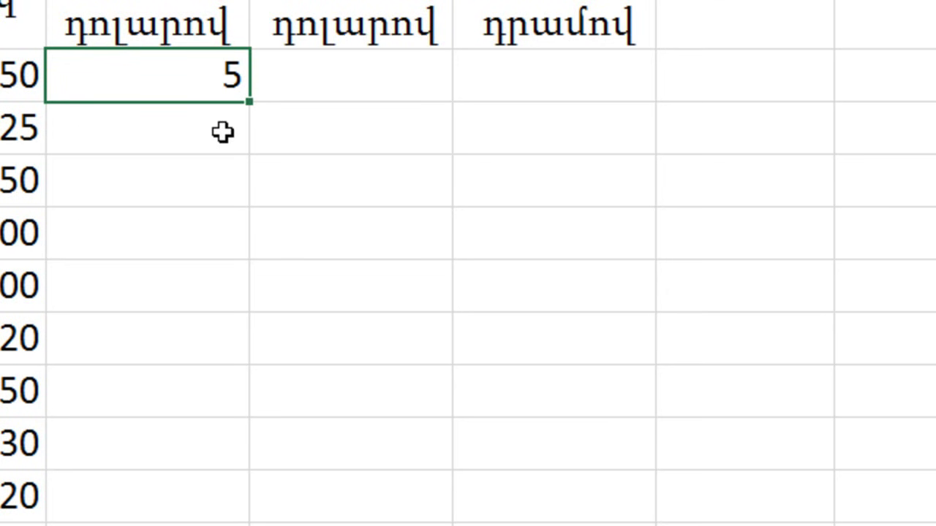
key(ctrl+c)
drag(222, 134, 344, 456)
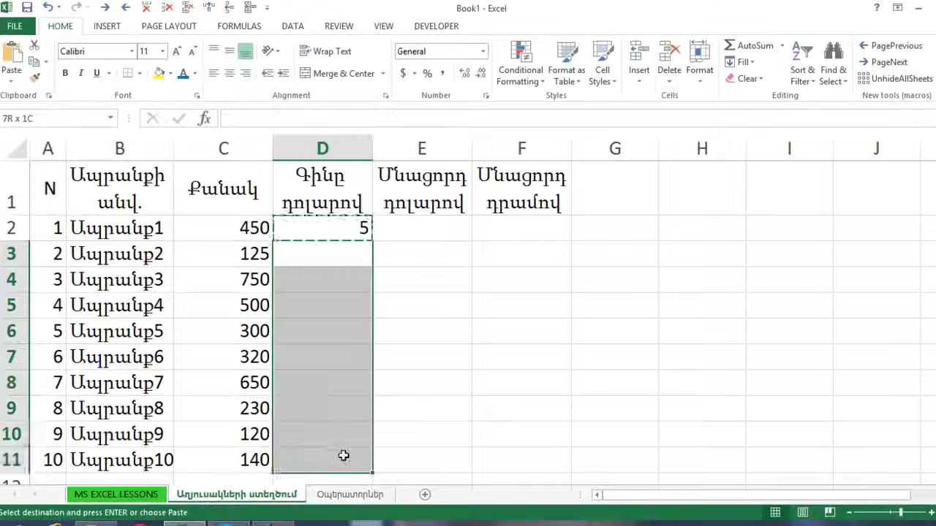
key(ctrl+v)
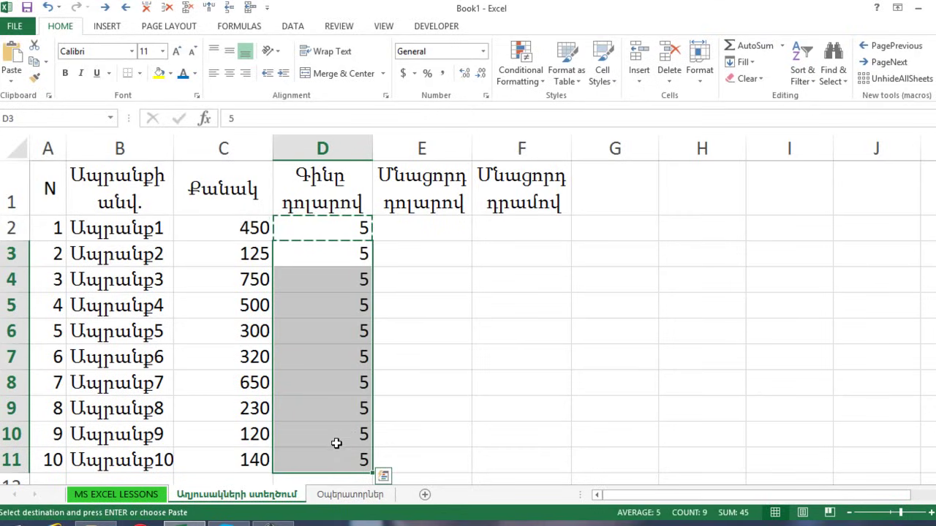
Undo the paste into D3:D11 and the entry in D2.
key(ctrl+z)
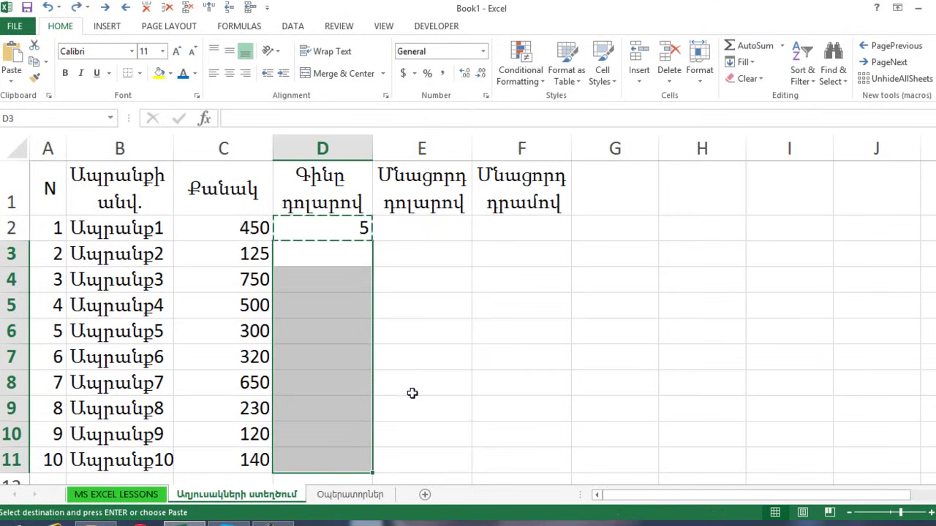
key(ctrl+z)
double_click(339, 257)
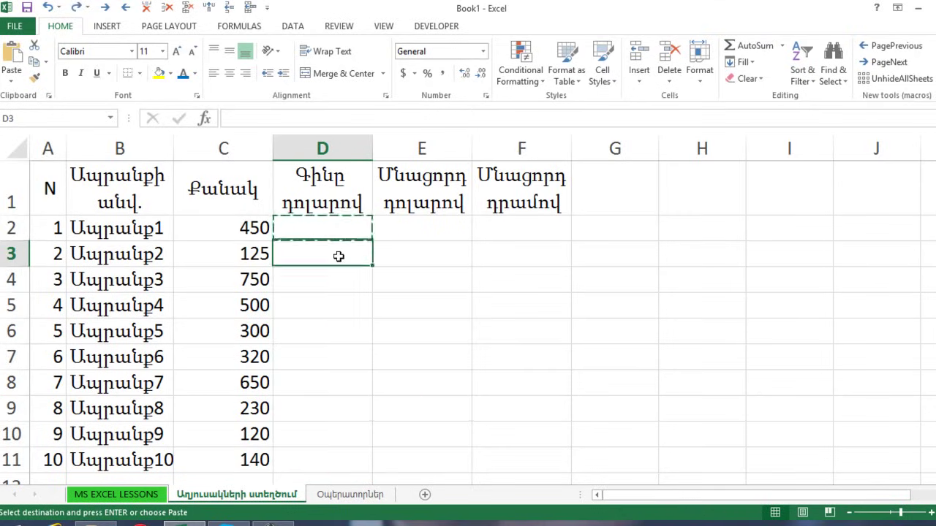
click(395, 278)
Enter the price 5 in D2 and fill it down to D11.
click(318, 223)
text(5)
key(Return)
click(344, 227)
drag(371, 246, 370, 472)
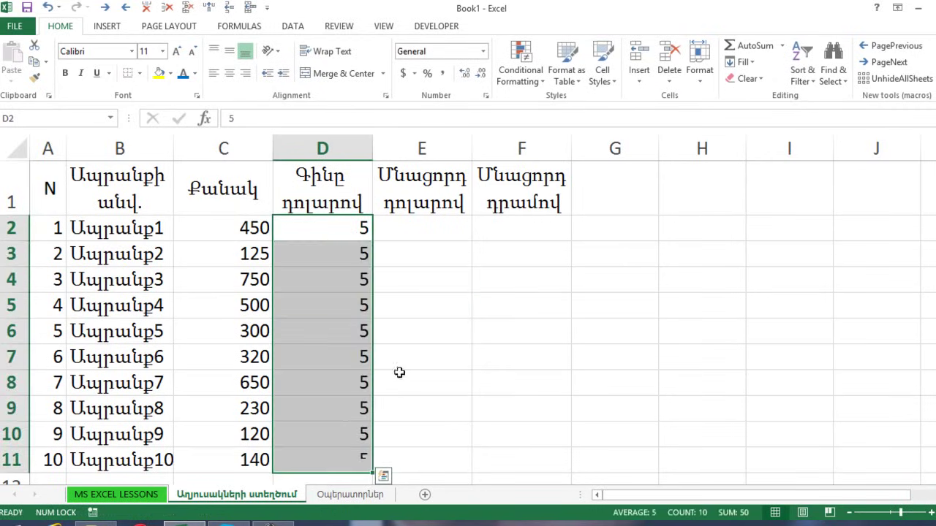
Widen column B slightly so "Ապրանք10" fits with some space.
click(408, 232)
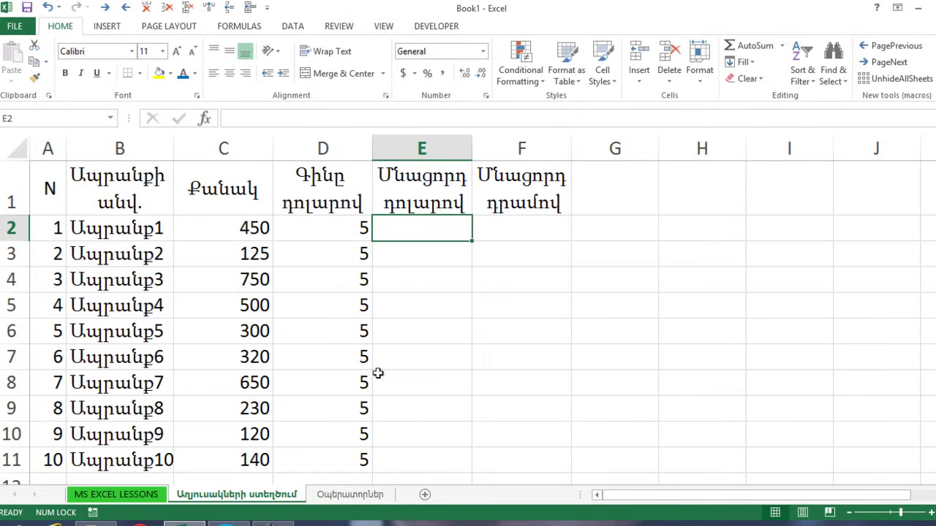
drag(171, 150, 177, 150)
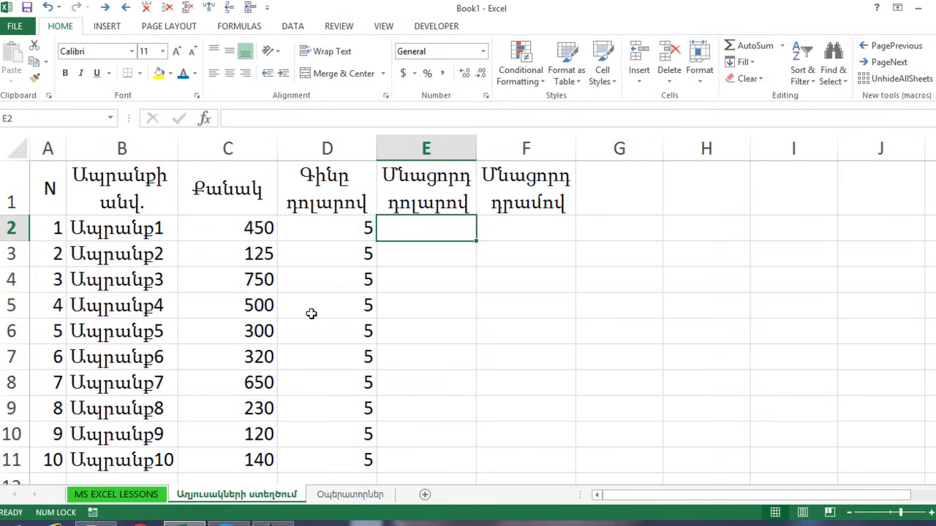
Fill the header cells A1:F1 with green.
drag(49, 188, 521, 196)
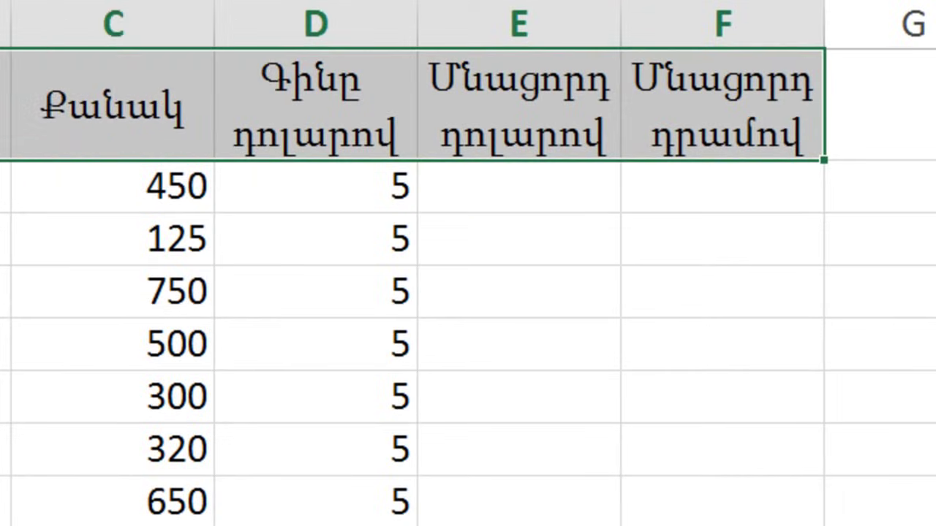
click(169, 74)
click(94, 96)
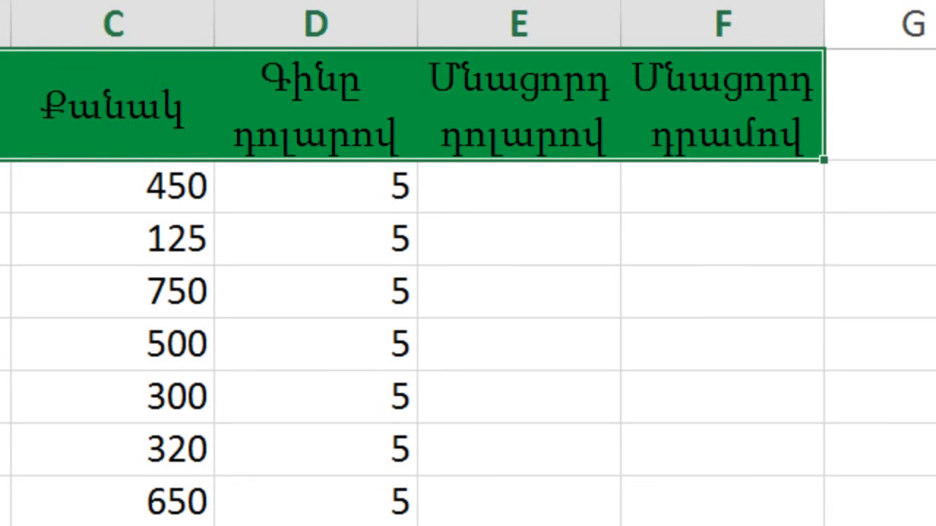
Make the header text in A1:F1 white, bold and left-aligned.
click(194, 73)
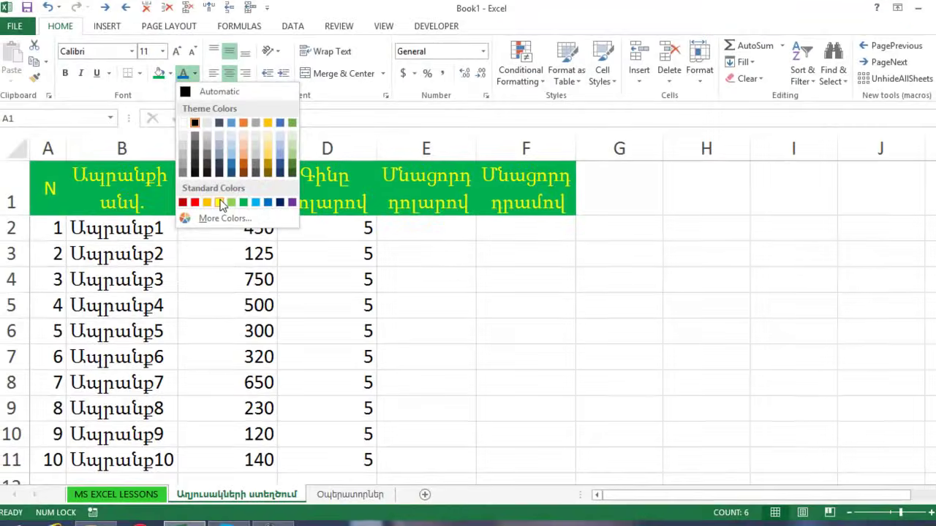
click(184, 122)
click(66, 73)
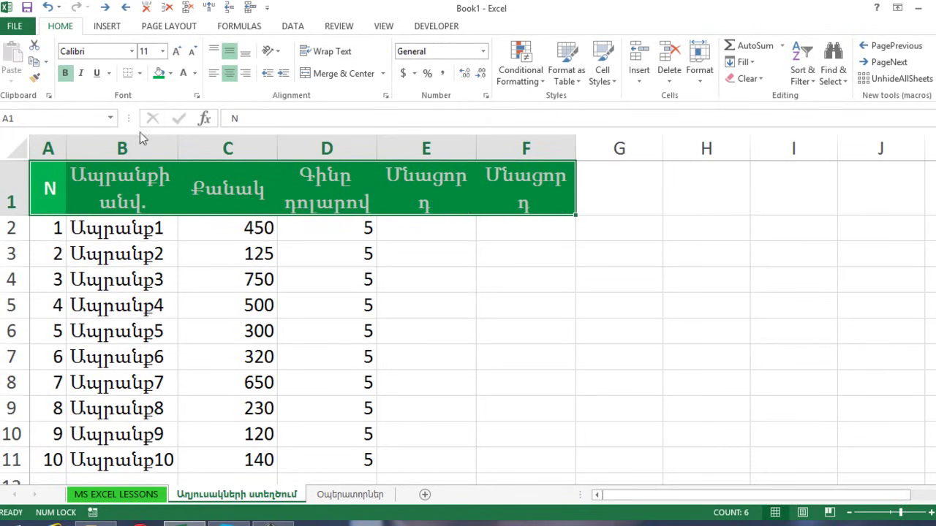
click(213, 74)
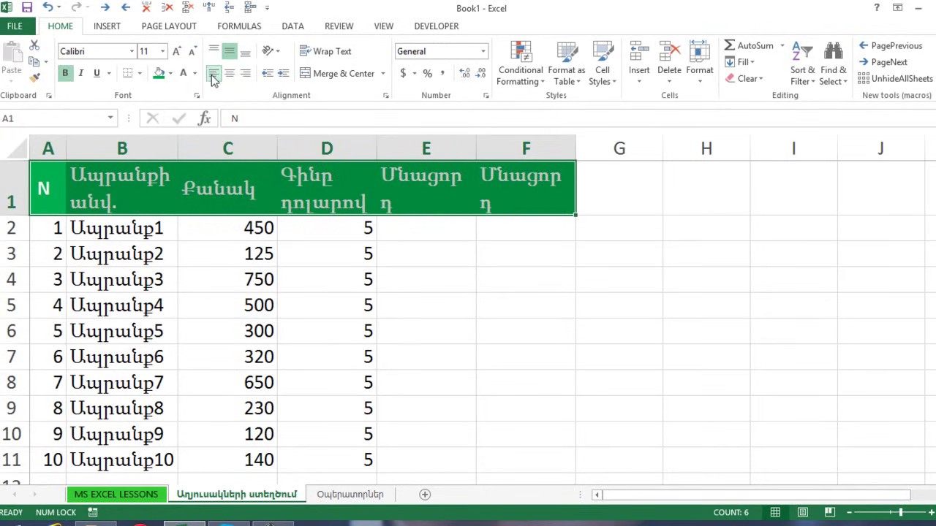
Widen columns E and F so the bold word "Մնացորդ" fits on one line in their headers.
click(472, 284)
drag(461, 150, 487, 149)
click(548, 309)
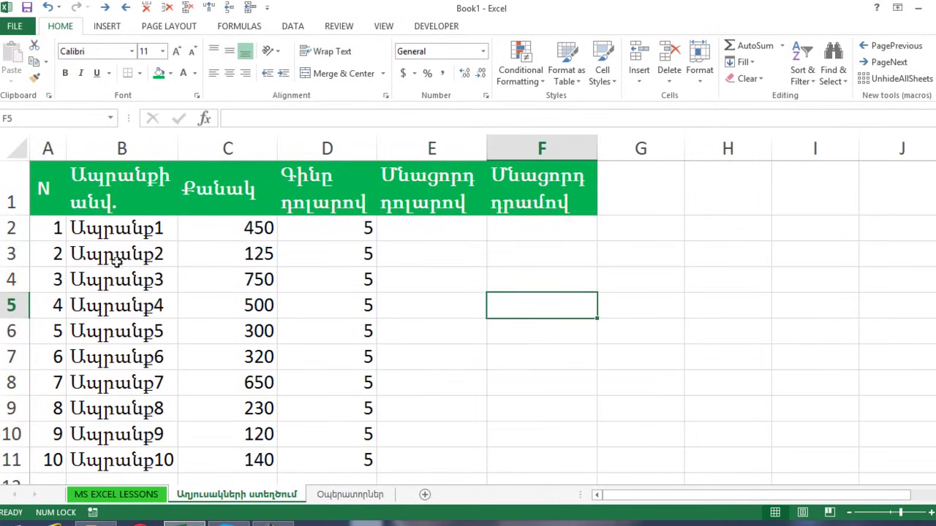
Apply All Borders and a Thick Box Border to the table A1:F11.
drag(55, 209, 556, 467)
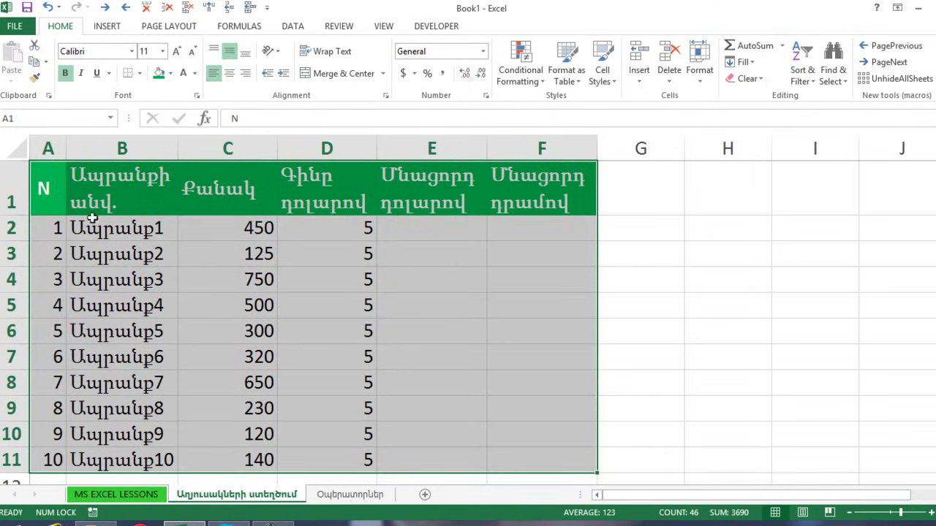
click(139, 73)
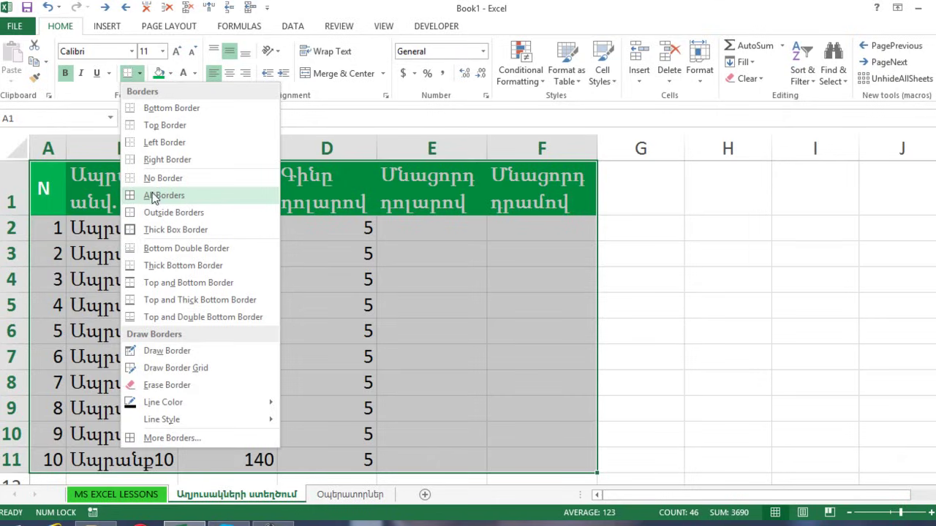
click(189, 199)
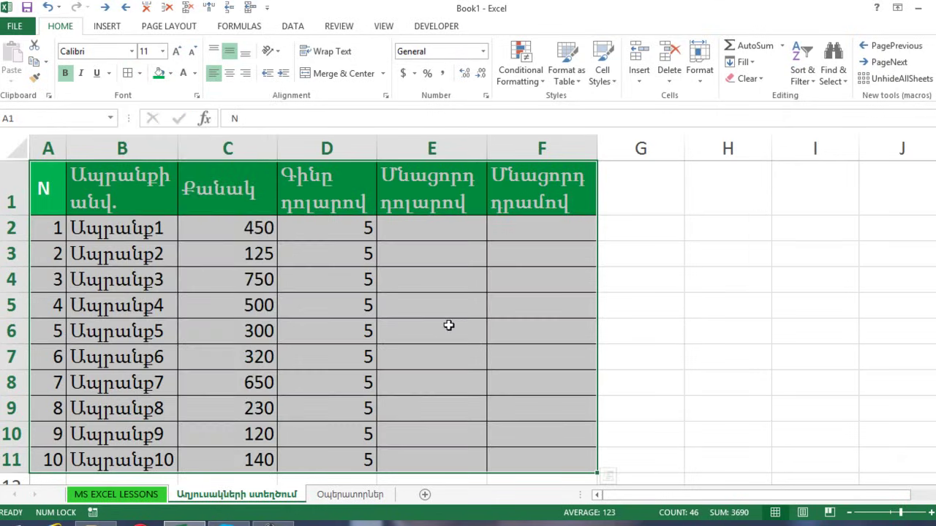
click(139, 73)
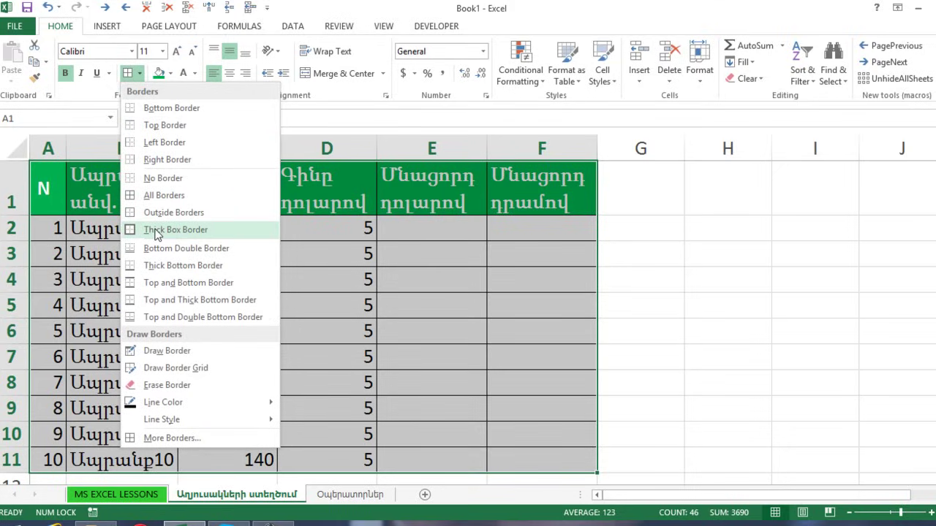
click(156, 231)
click(653, 307)
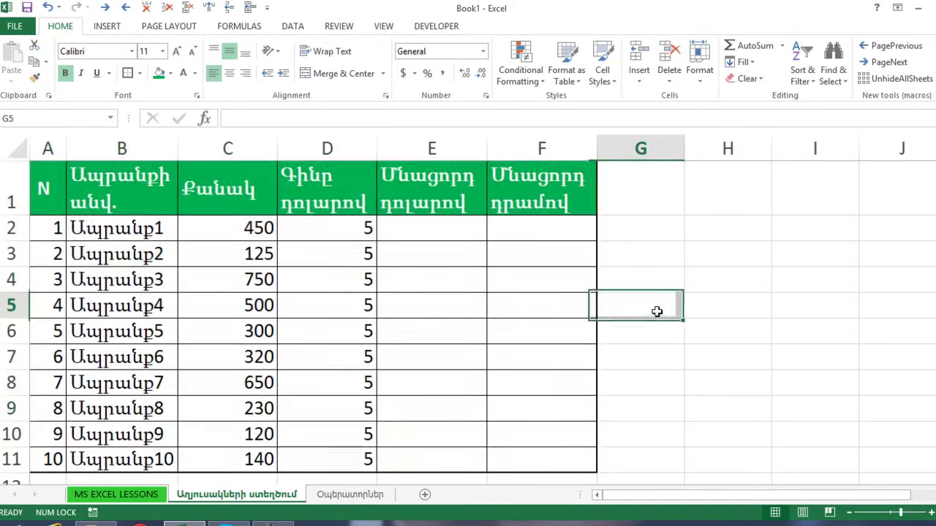
Fill the data cells A2:F11 with a light yellow from the extended color palette.
scroll(656, 324, down, 1)
scroll(631, 351, up, 1)
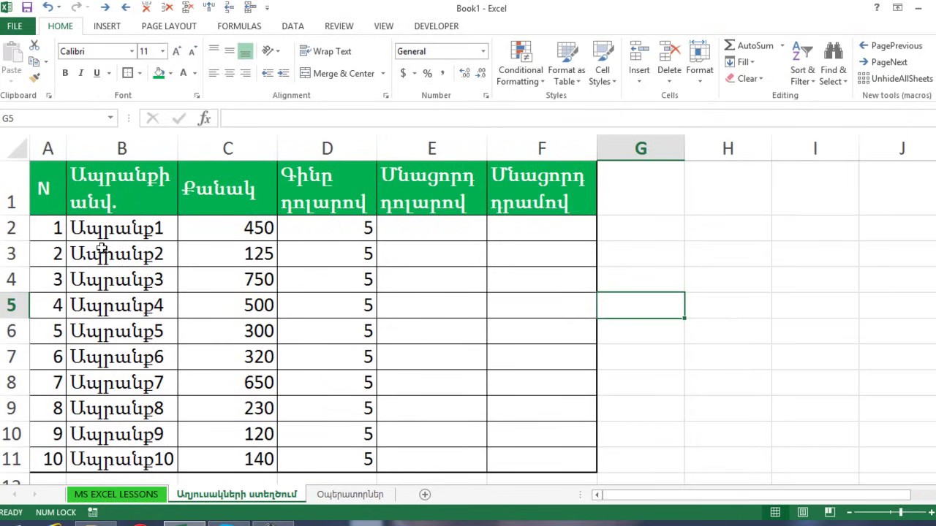
drag(55, 228, 533, 454)
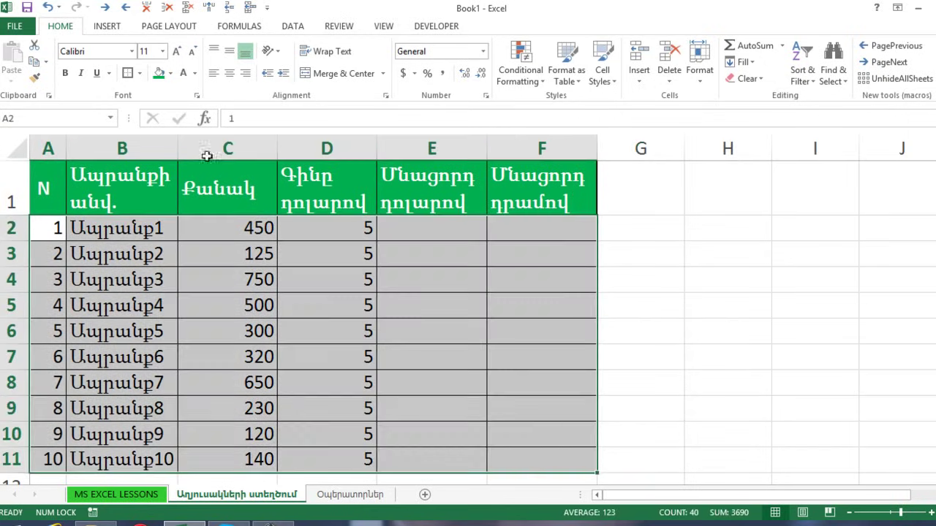
click(170, 73)
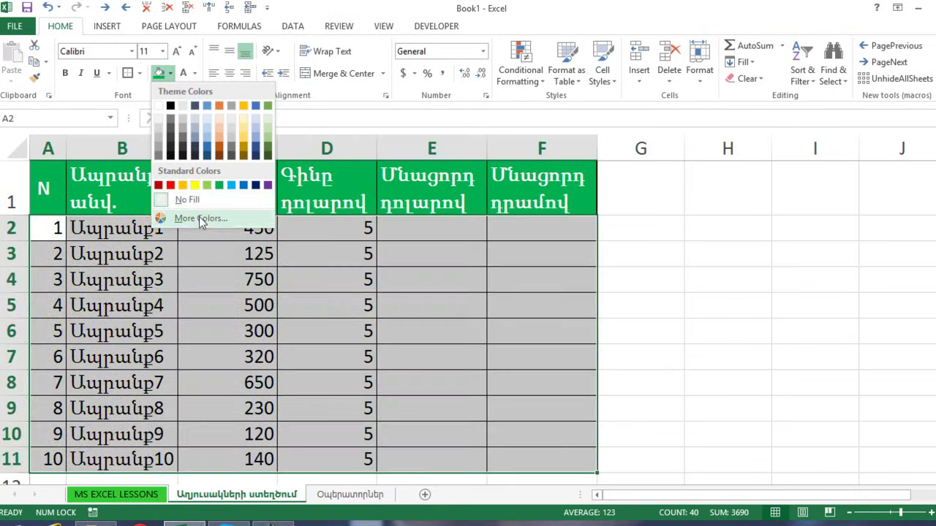
click(202, 220)
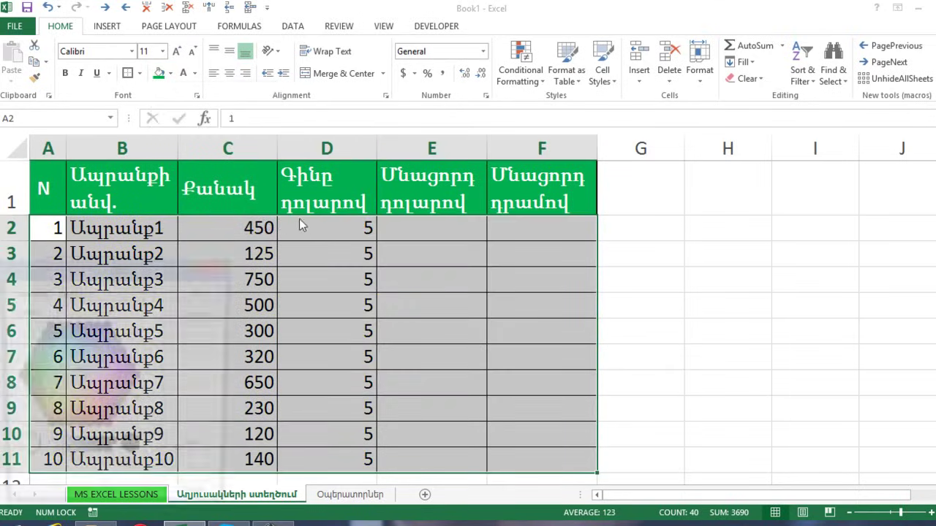
drag(115, 276, 296, 255)
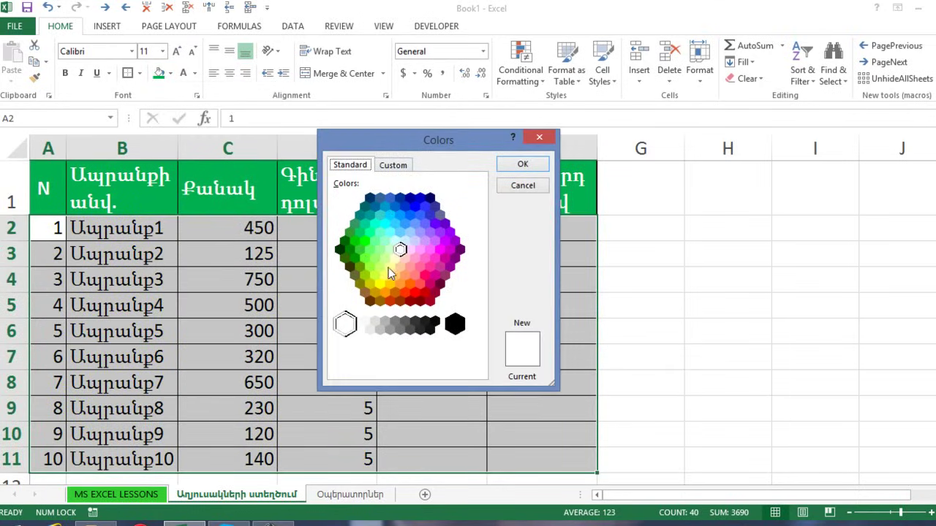
click(388, 276)
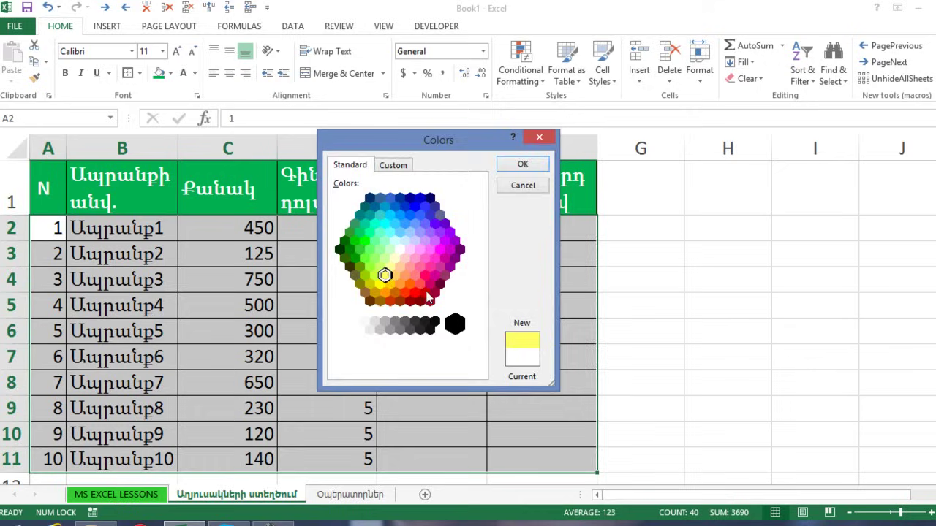
click(522, 164)
click(471, 313)
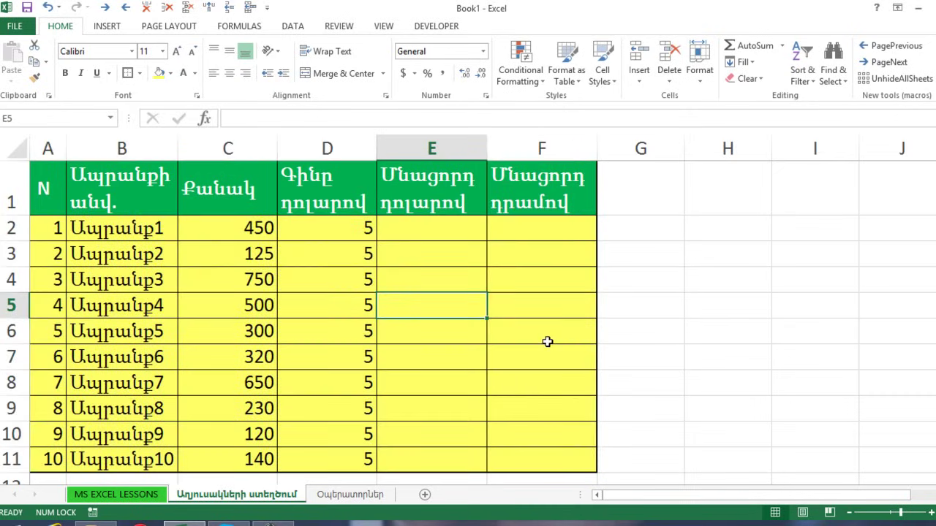
Fill the data cells A2:F11 with a light blue theme color.
mouse_move(54, 224)
mouse_down()
mouse_move(366, 303)
mouse_move(548, 455)
mouse_up()
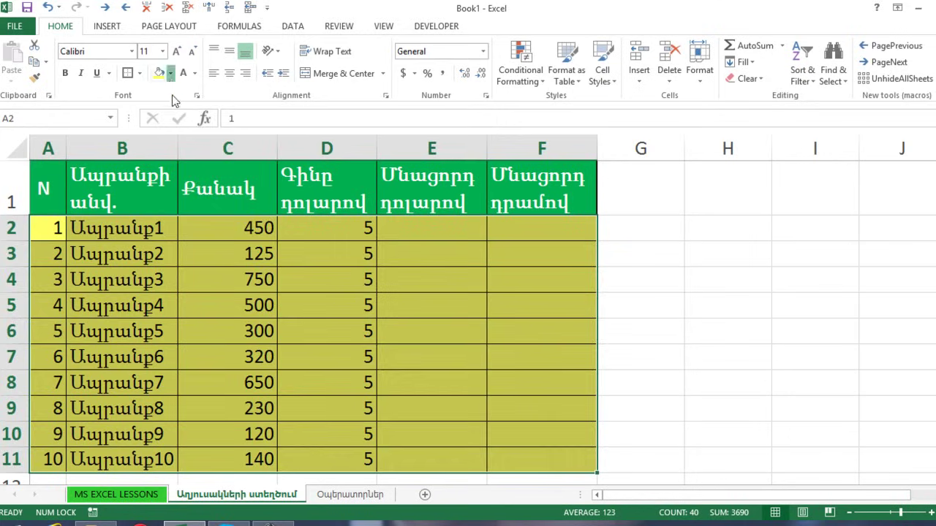
click(170, 73)
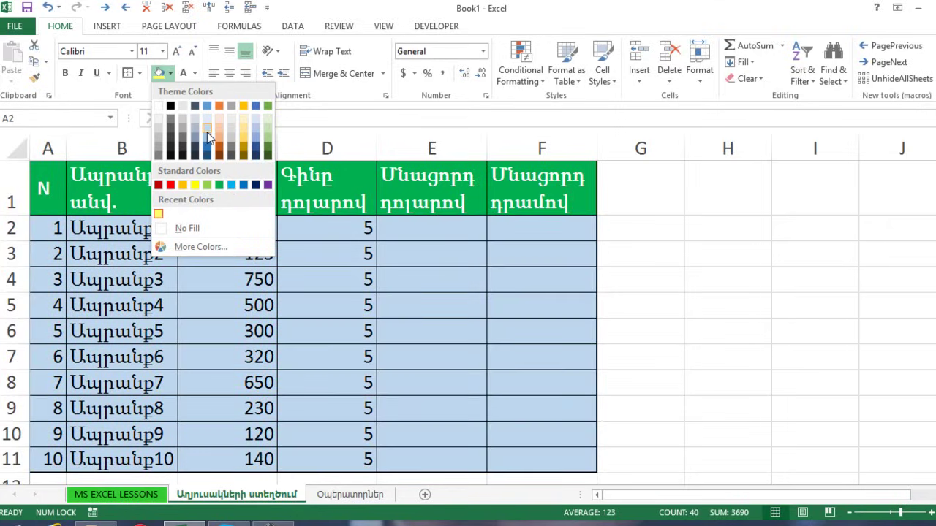
click(207, 132)
click(617, 326)
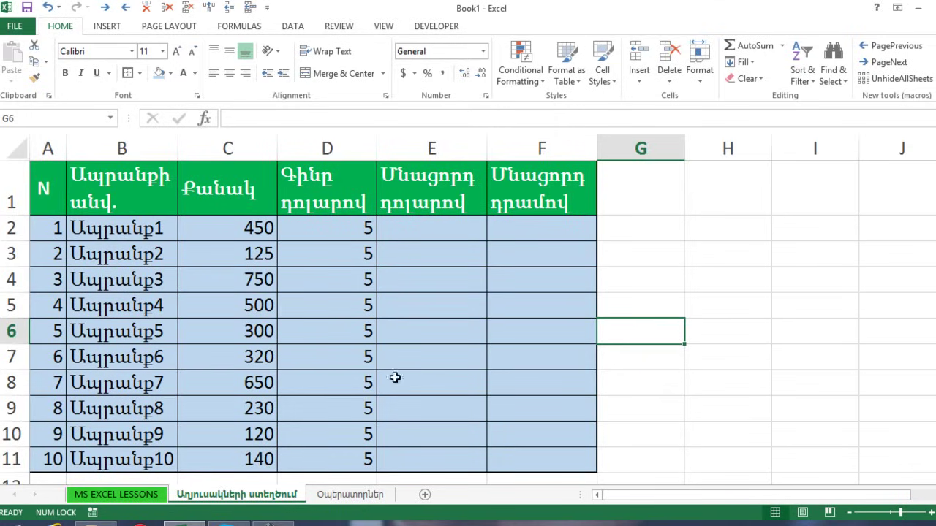
On the "Օպերատորներ" sheet, enter the operators + in B2, - in B3 and * in B4.
click(358, 495)
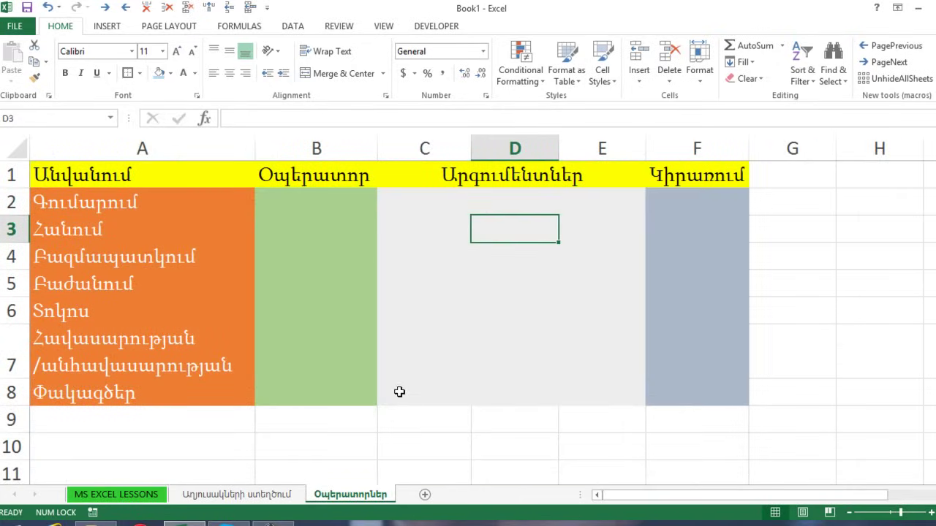
scroll(472, 382, right, 2)
drag(691, 505, 621, 501)
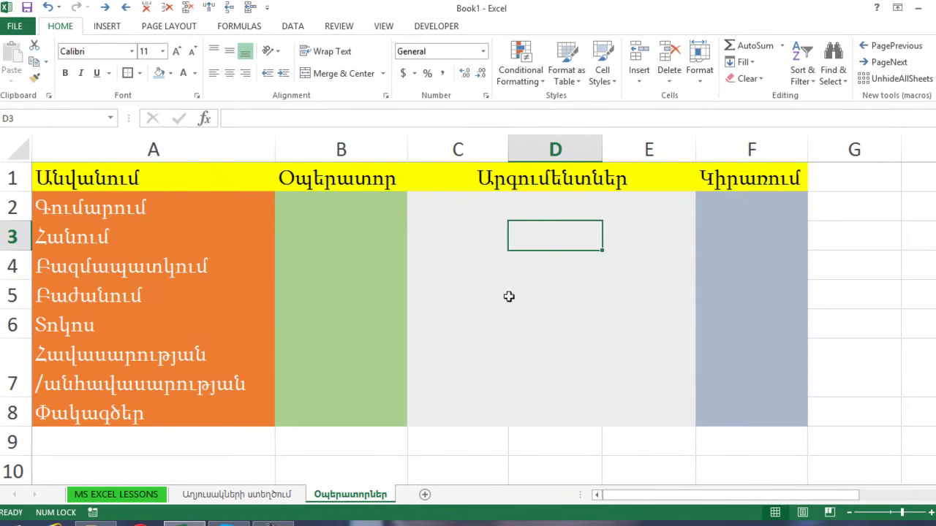
click(333, 201)
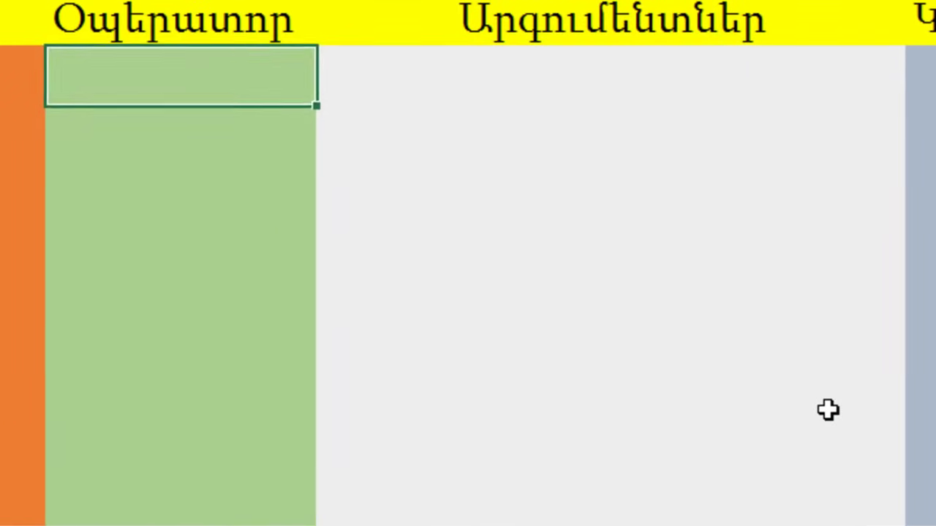
text(+)
key(Return)
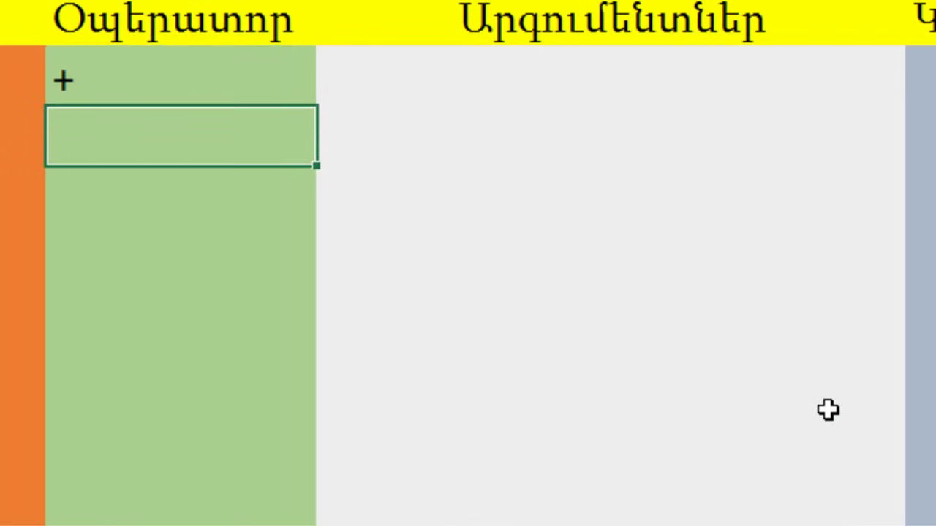
text(-)
key(Return)
text(*)
key(Return)
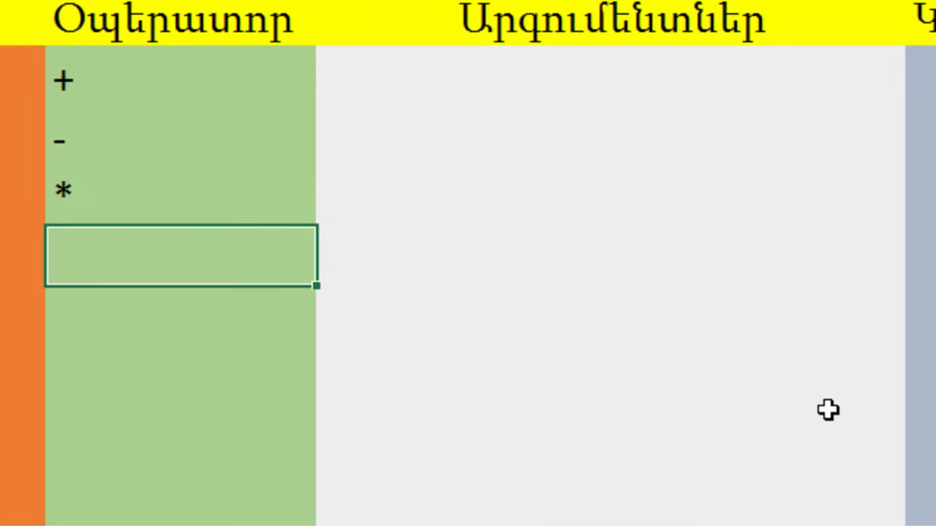
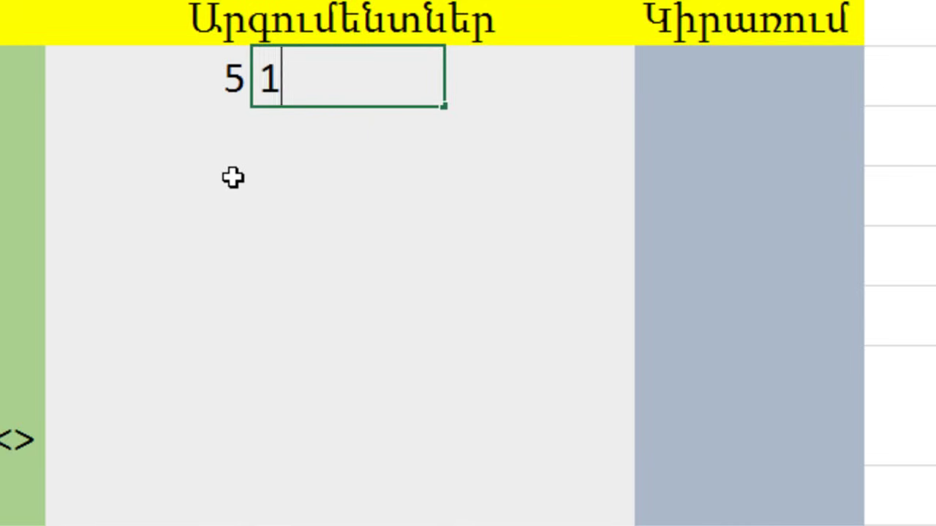
Enter the addition arguments 15 in D2 and 36 in E2.
key(Tab)
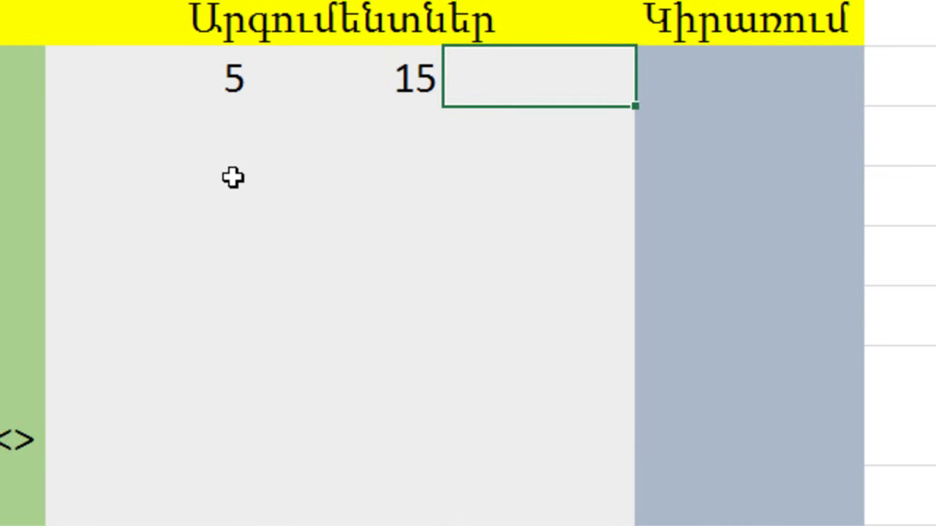
text(36)
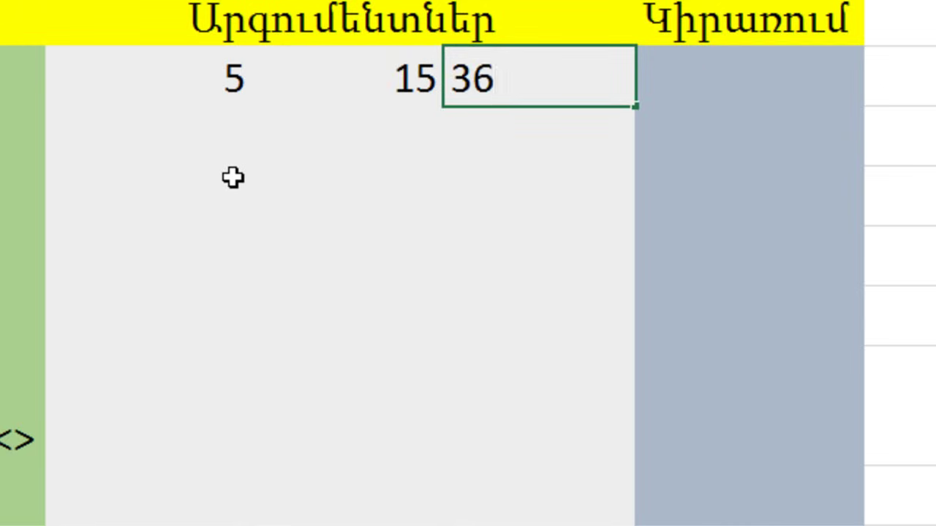
key(Tab)
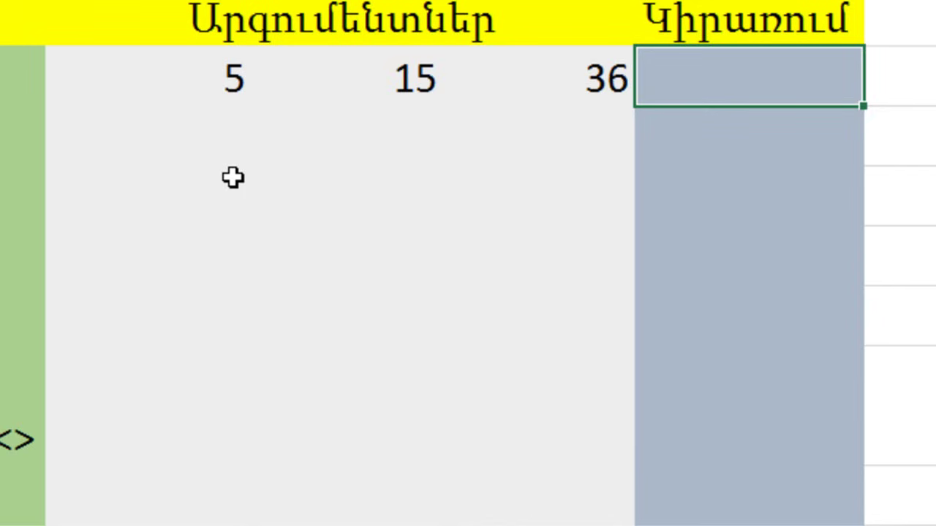
Enter the addition formula =C2+D2+E2 in F2.
text(=)
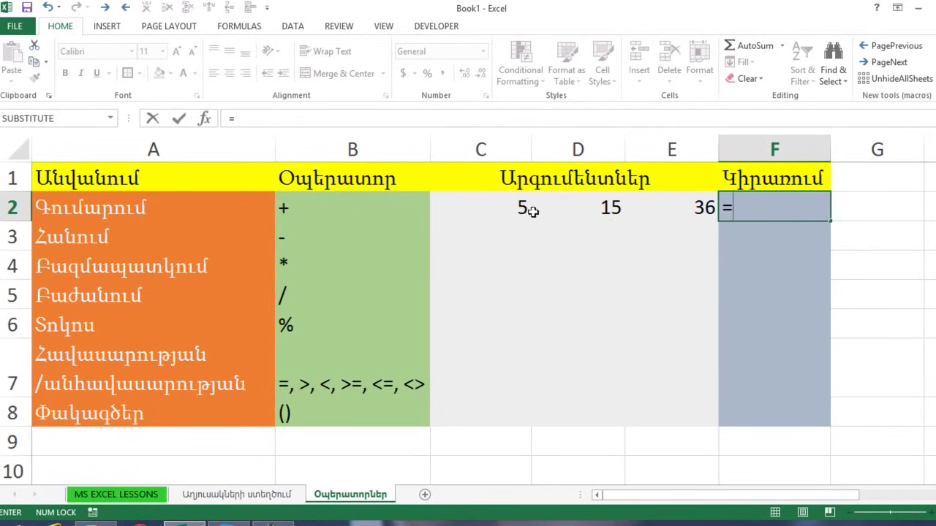
click(502, 207)
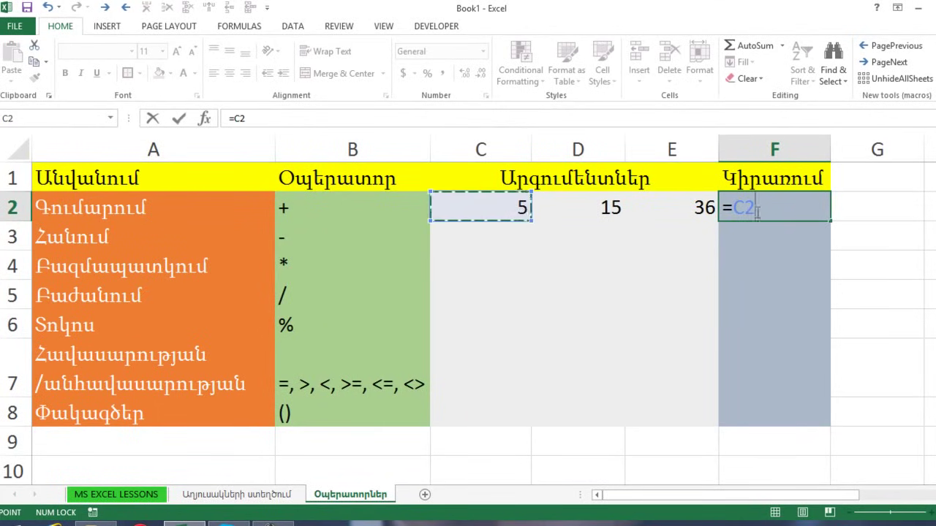
text(+)
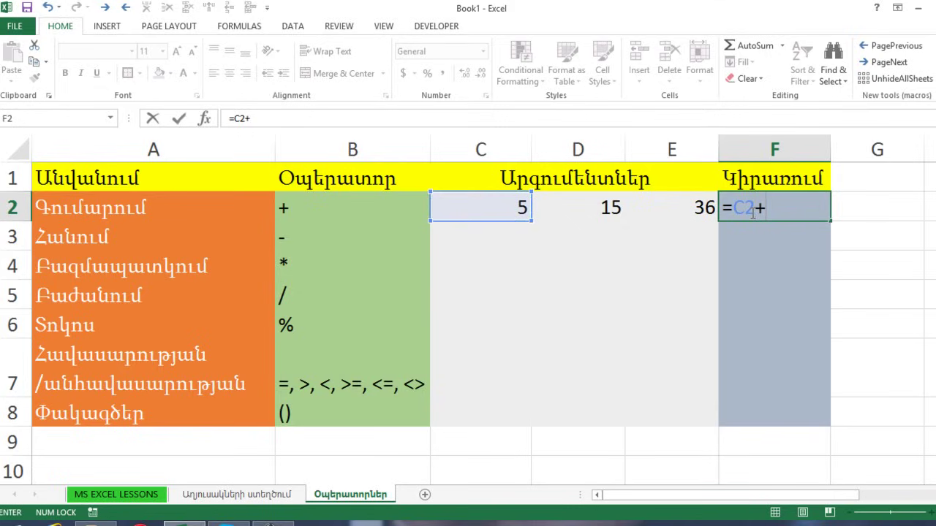
click(600, 208)
text(+)
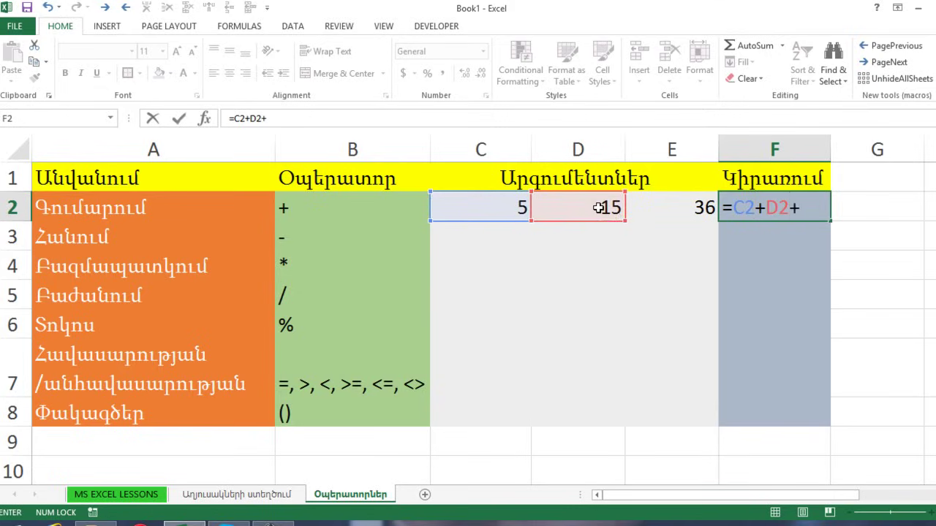
click(667, 206)
key(Return)
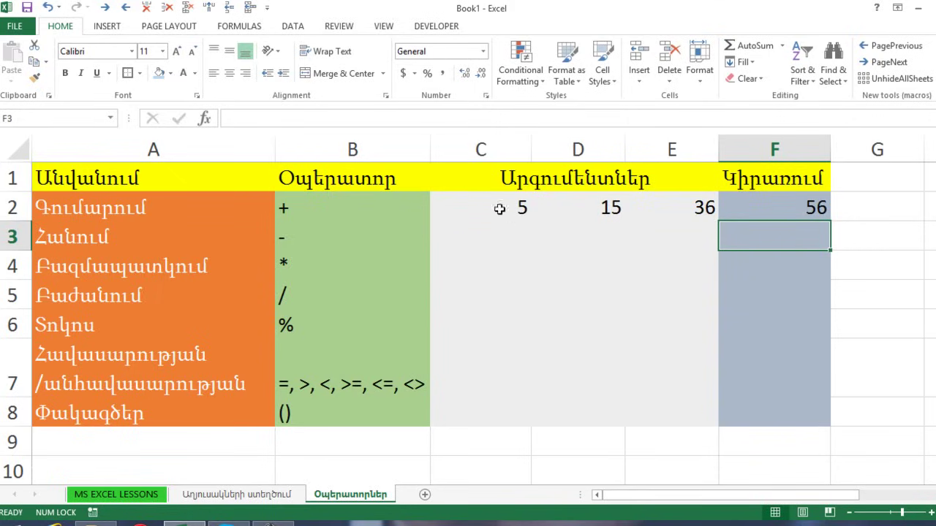
Fill the addition arguments in C2:E2 down into row 3 for the subtraction example.
click(485, 229)
drag(528, 208, 659, 213)
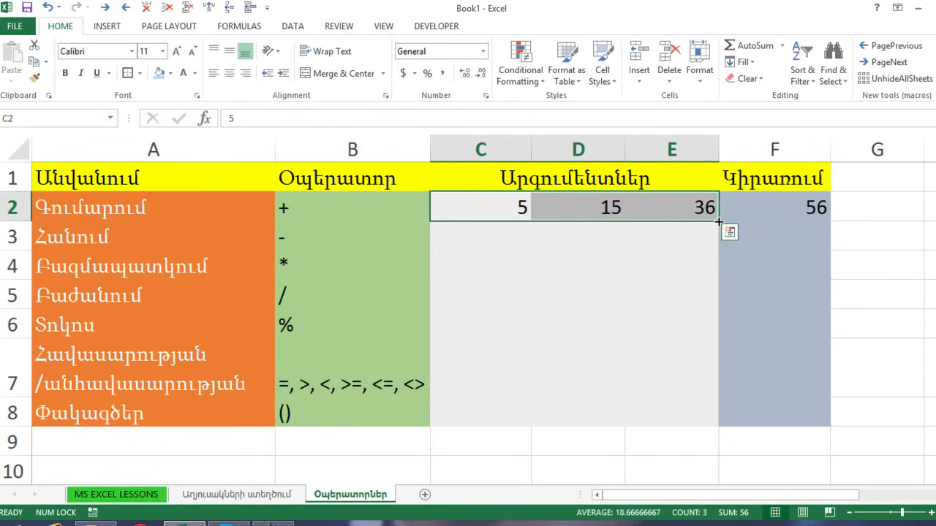
drag(719, 221, 716, 243)
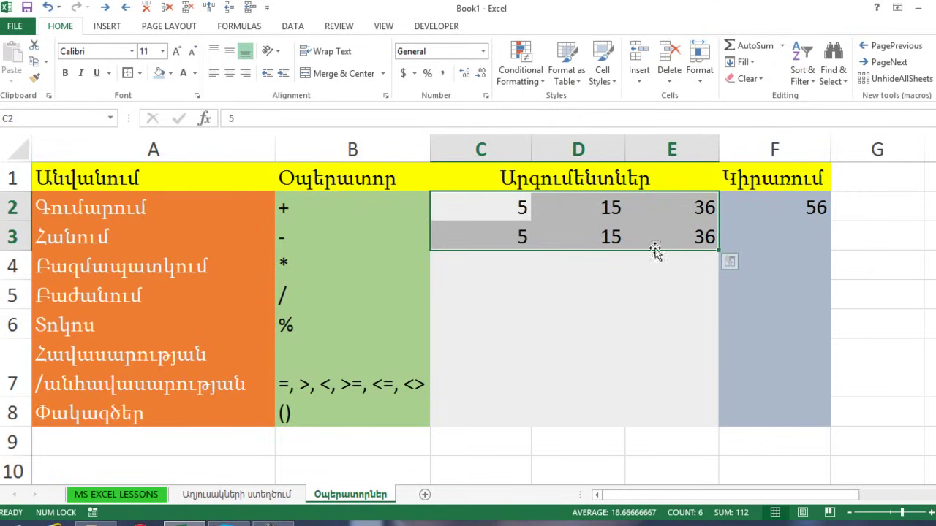
drag(521, 231, 704, 240)
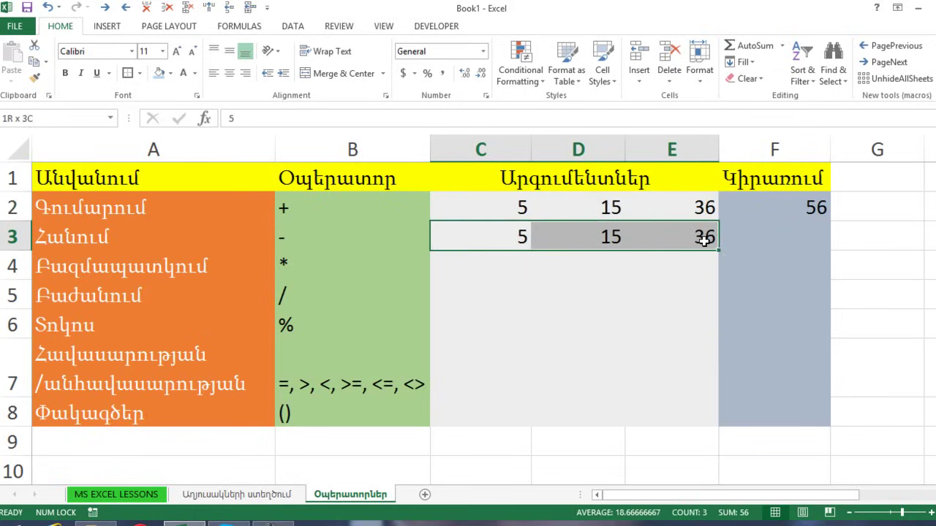
Enter the subtraction formula =E3-C3-D3-45 in F3.
click(747, 243)
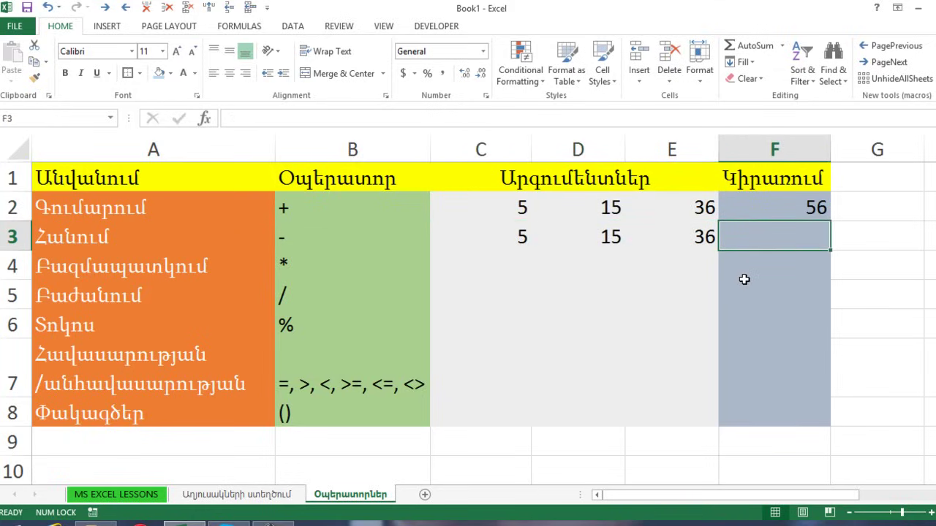
text(=)
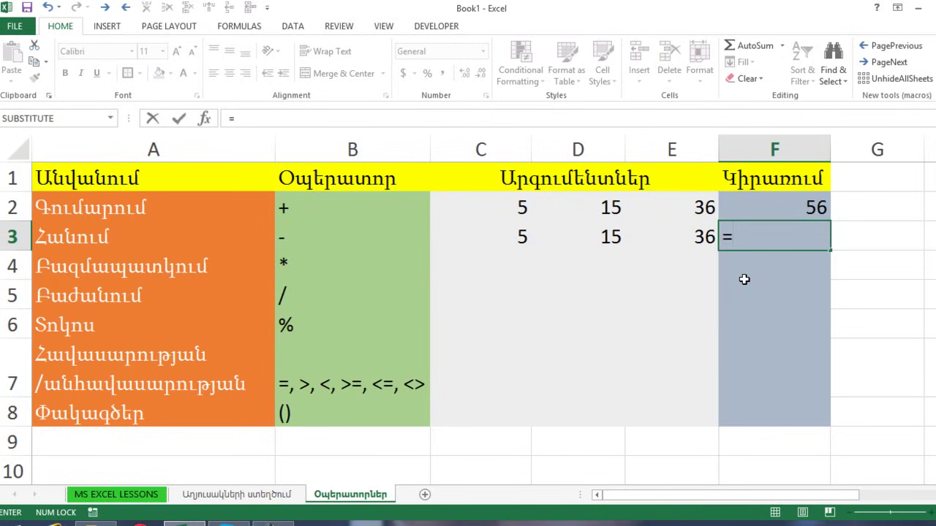
click(703, 236)
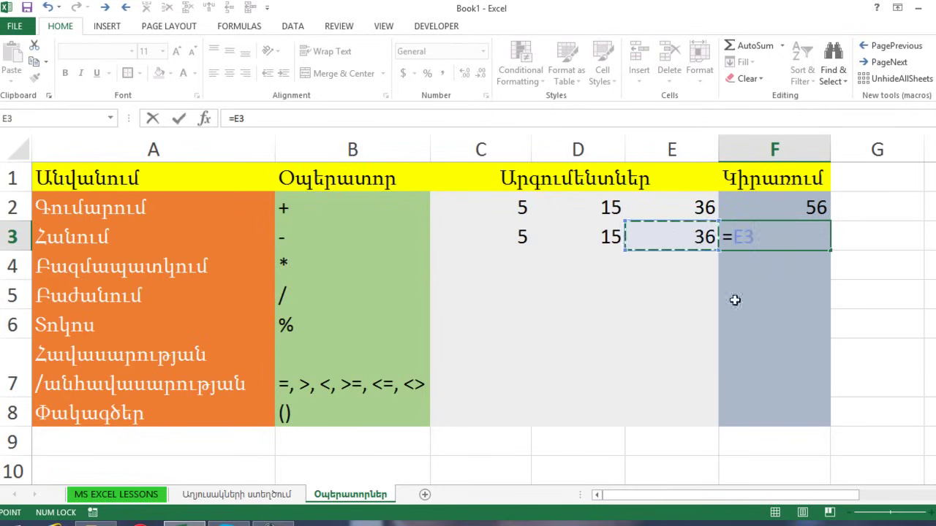
text(-)
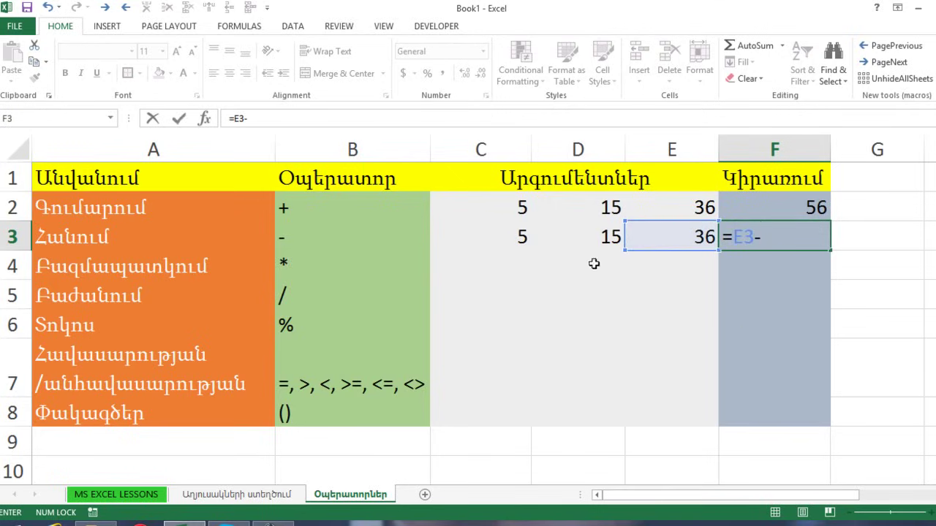
click(524, 241)
text(-)
click(585, 240)
text(-)
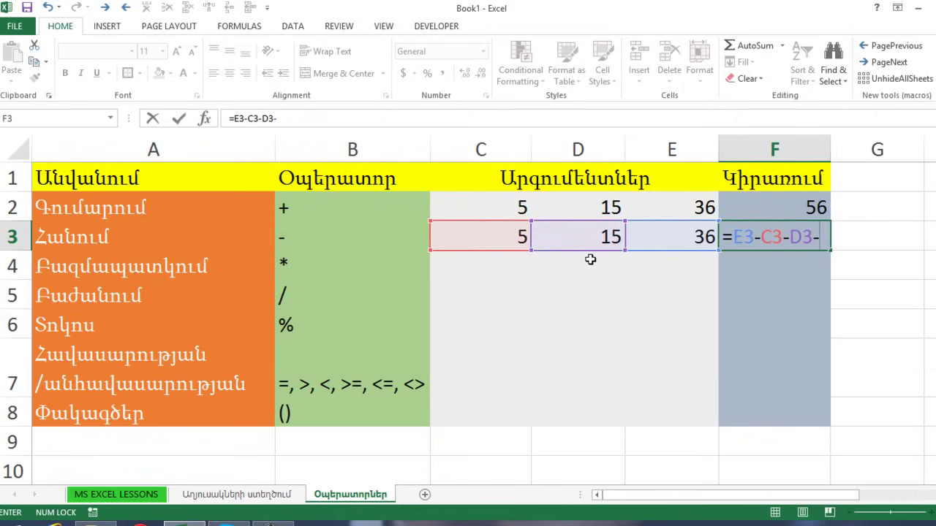
text(45)
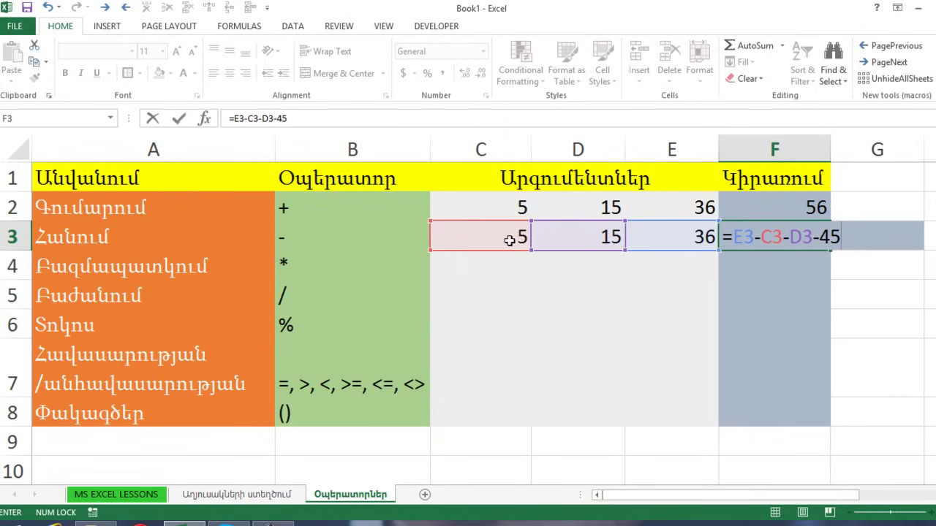
key(Return)
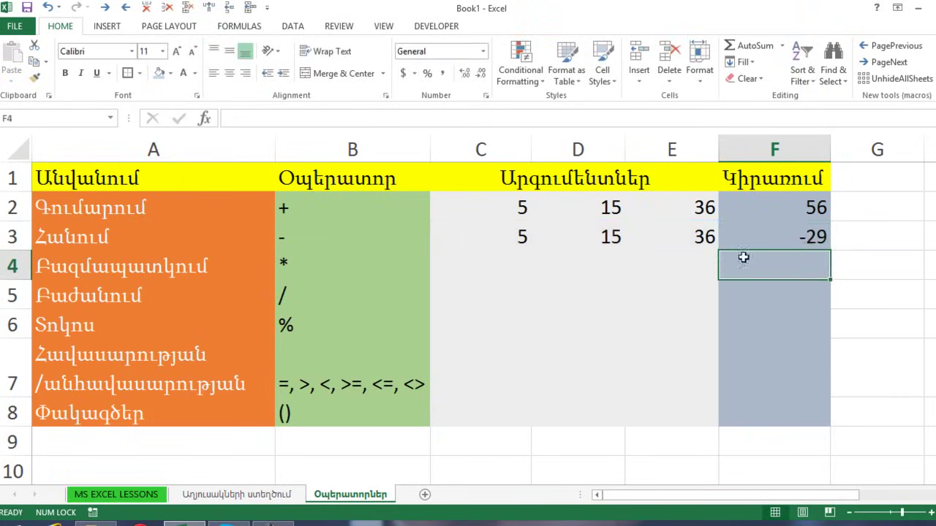
Change the subtraction argument in D3 to 20 and check the formula in F3.
click(613, 237)
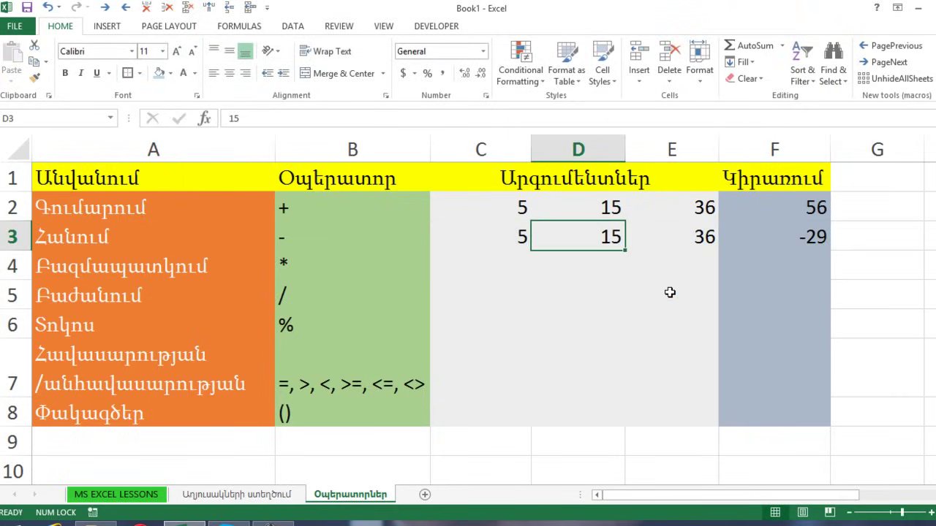
text(20)
key(Return)
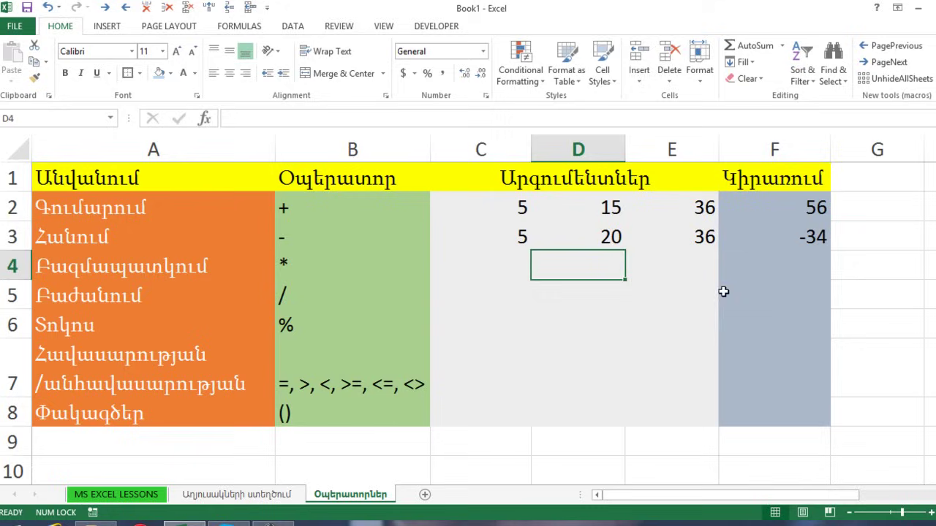
double_click(792, 234)
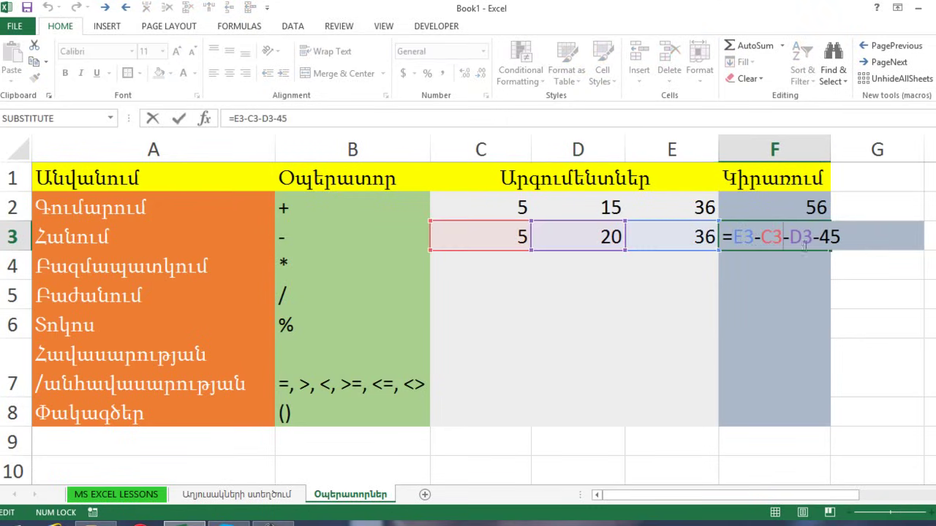
key(Return)
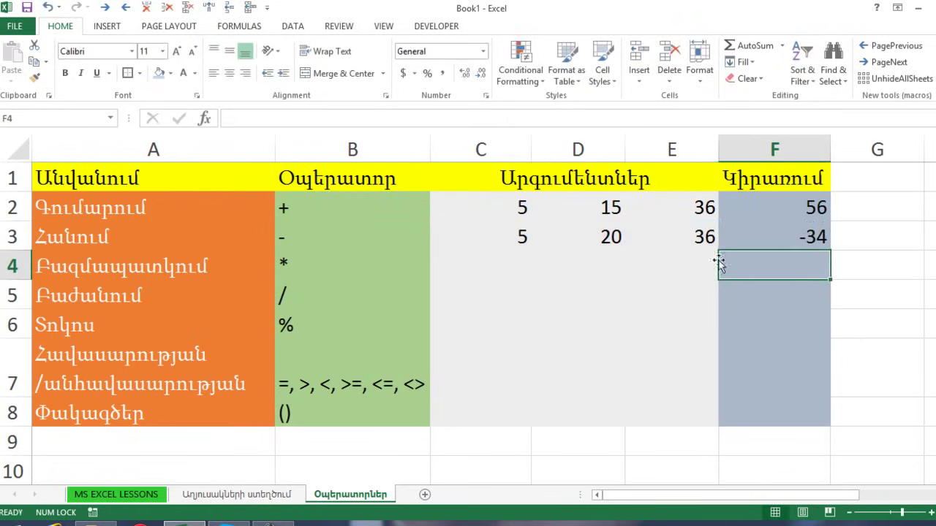
Fill the arguments in C3:E3 down into row 4 and enter the multiplication formula =C4*D4 in F4.
click(503, 266)
drag(514, 238, 720, 272)
click(743, 271)
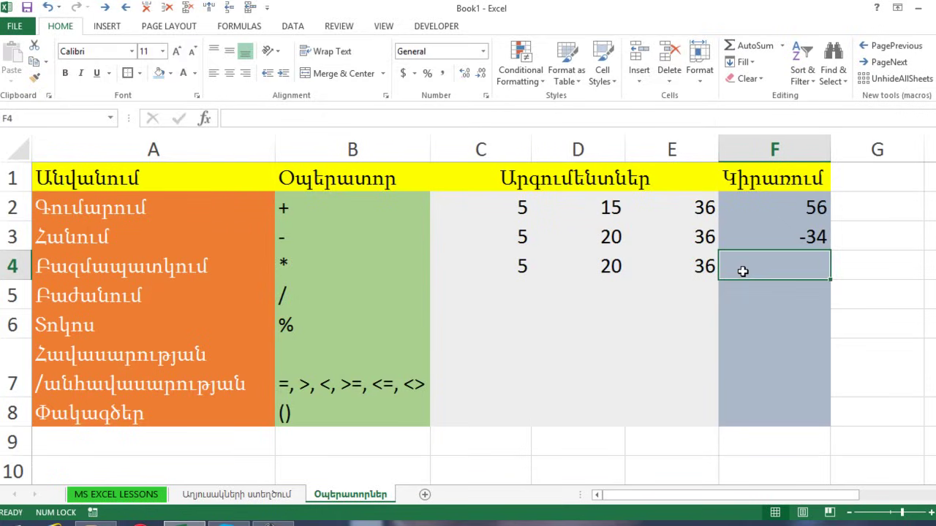
text(=)
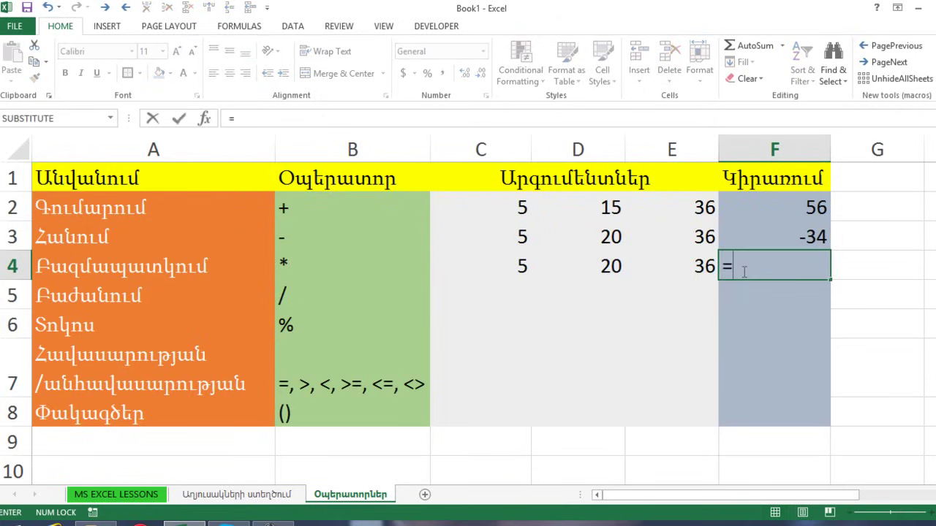
click(517, 266)
text(*)
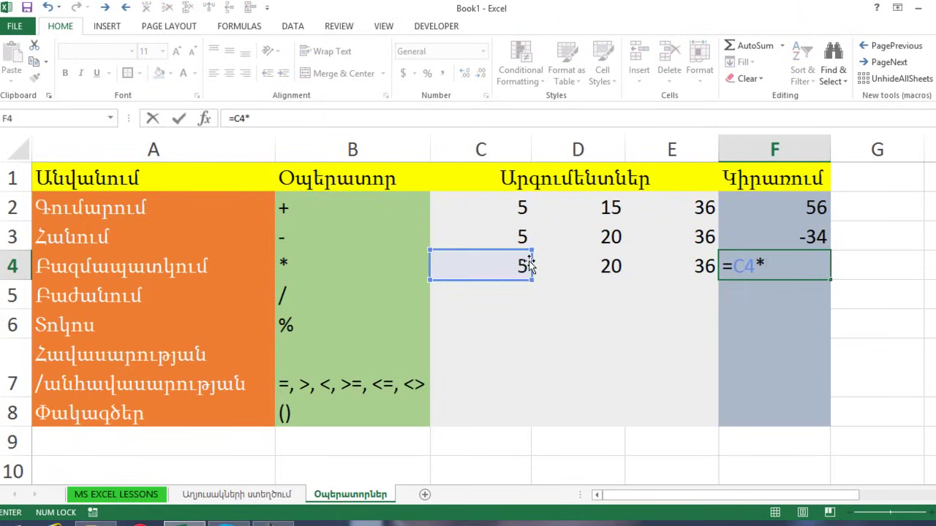
click(599, 268)
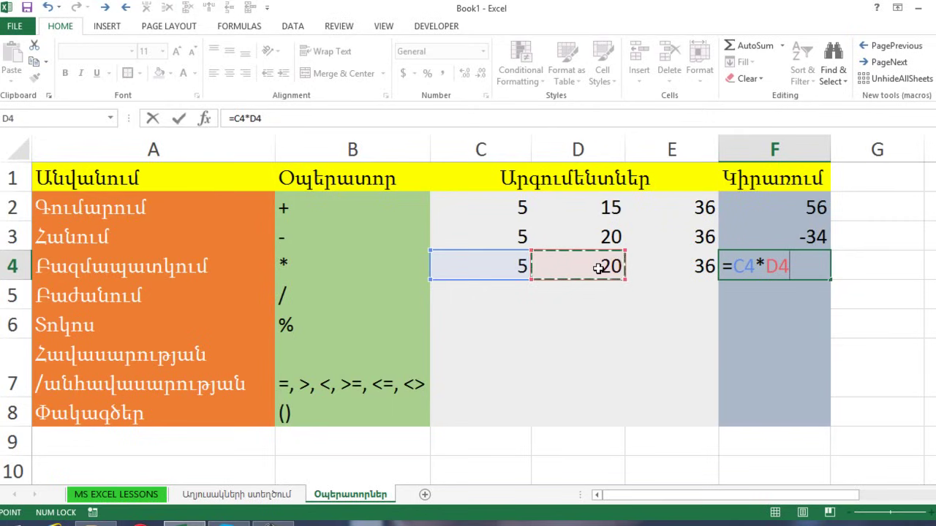
key(Return)
Clear the unused argument in E4 and fill C4:E4 down into row 5 for the division example.
click(669, 264)
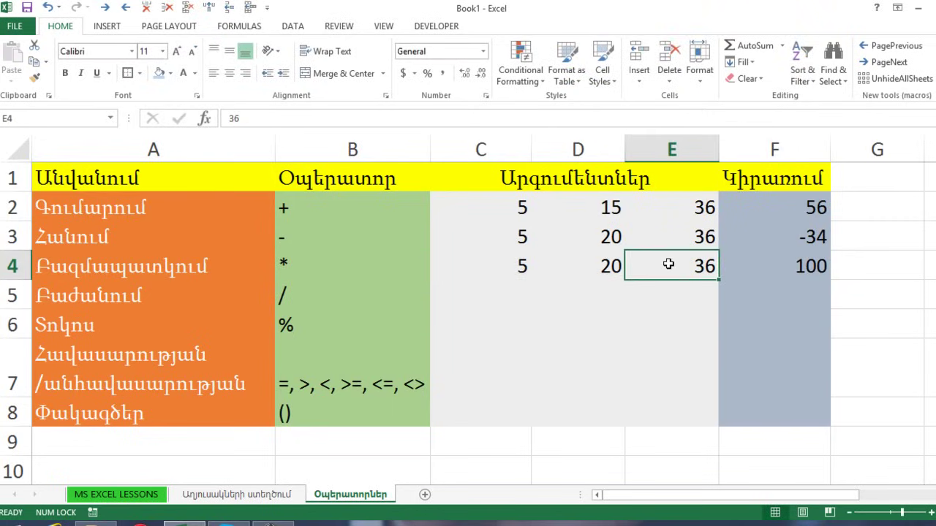
key(Delete)
drag(493, 261, 679, 309)
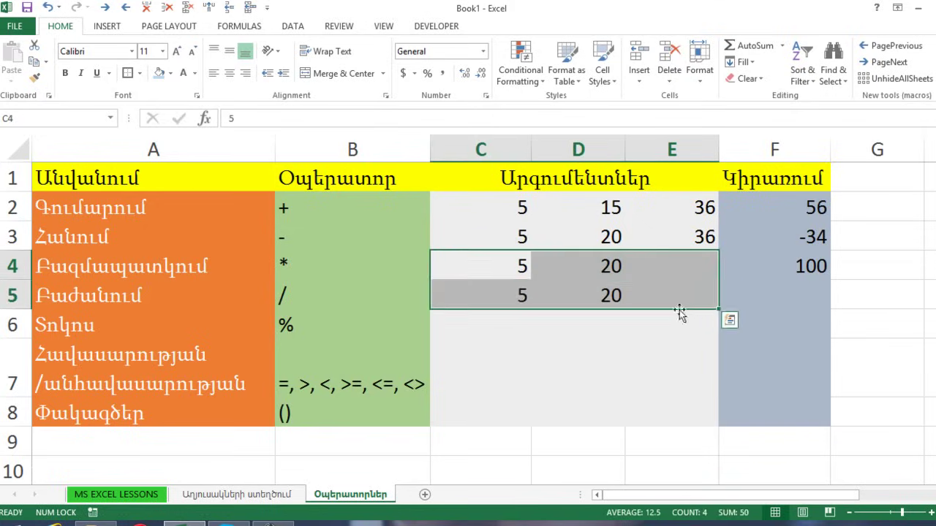
Enter the division formula =D5/C5 in F5.
click(771, 300)
text(=)
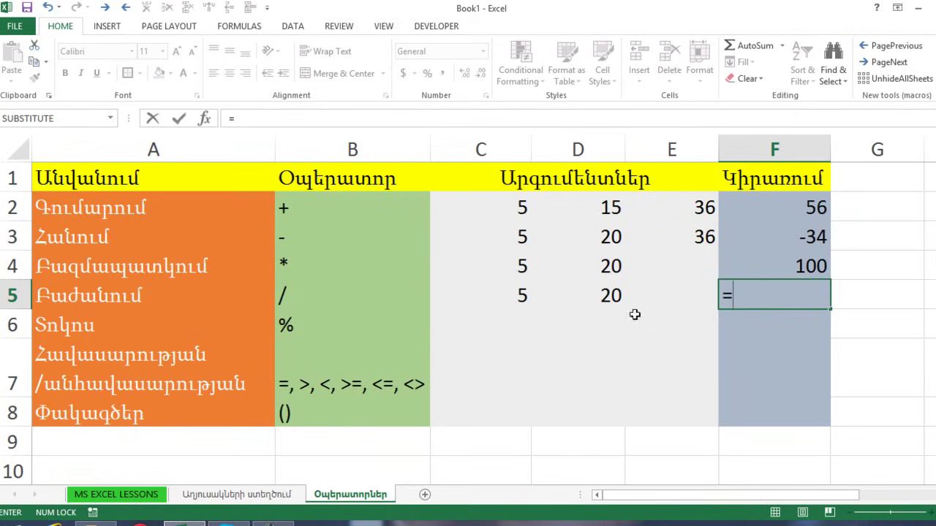
click(598, 297)
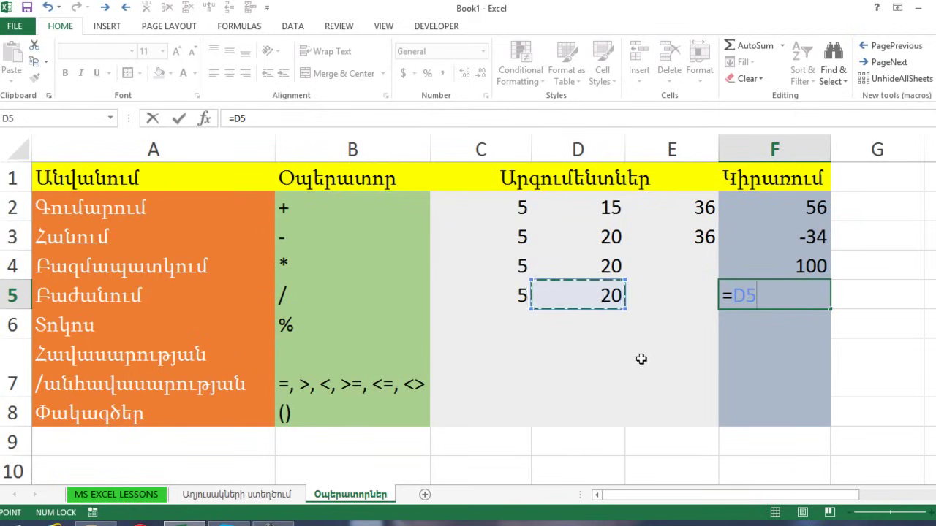
text(/)
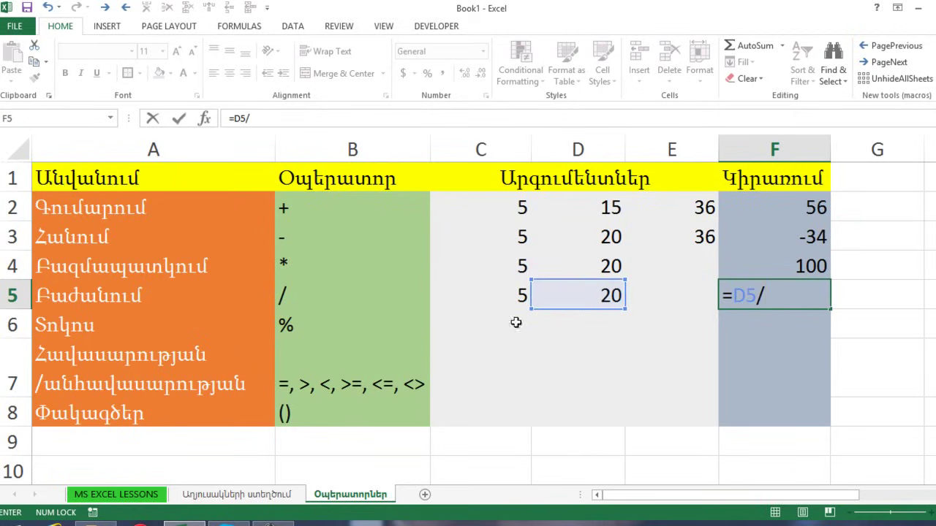
click(498, 294)
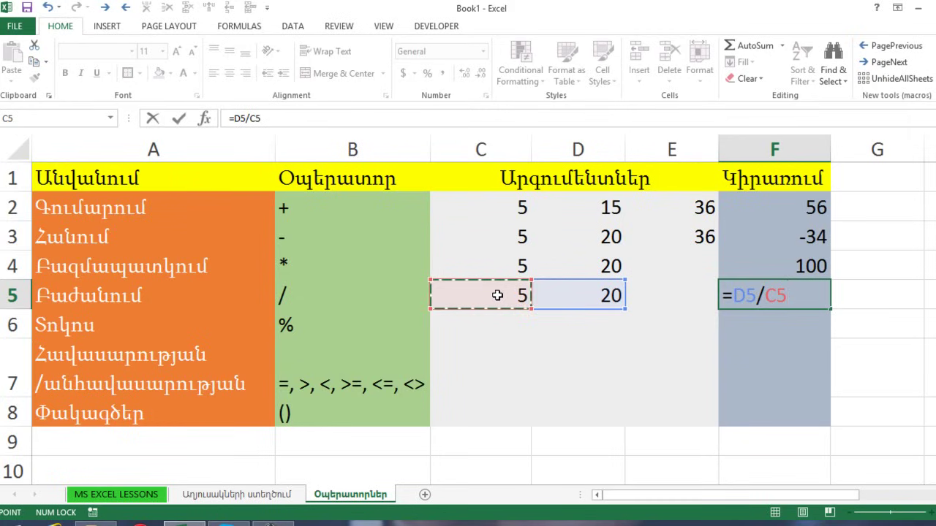
key(Return)
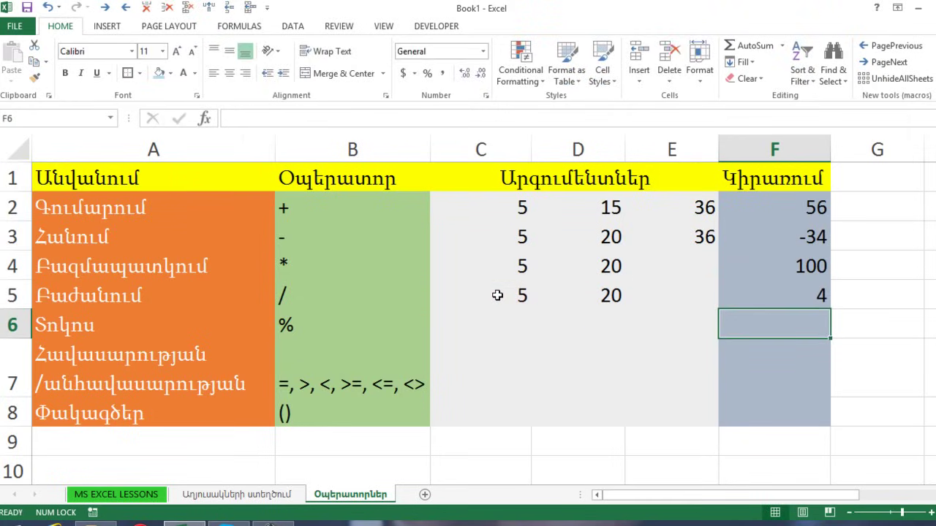
Enter the percent arguments 1000 in C6 and 10 in D6.
click(512, 322)
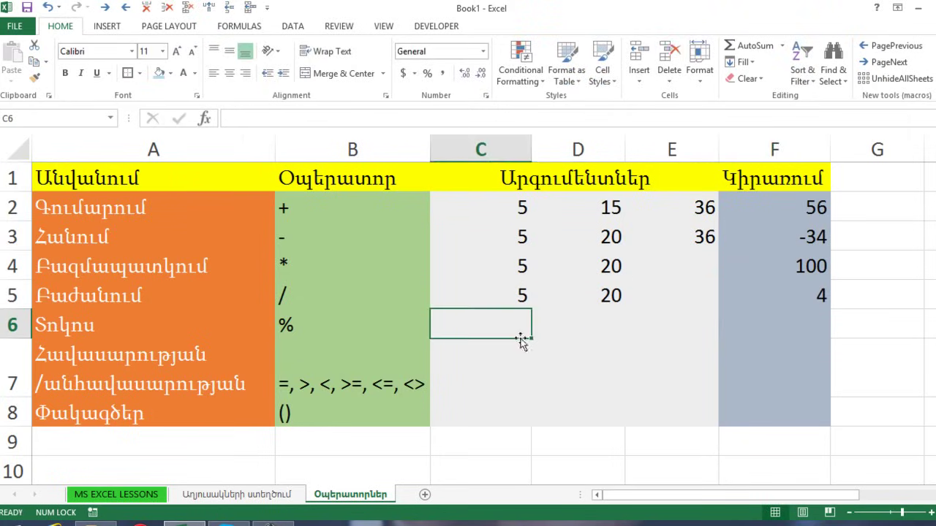
text(1000)
key(Tab)
text(10)
key(Tab)
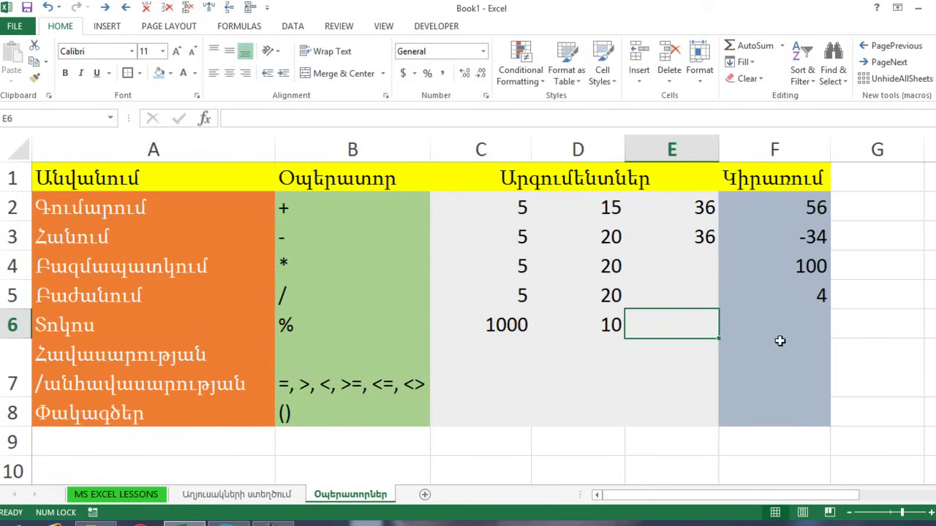
Enter the formula =C6*D6 in F6 of the percent row.
key(Tab)
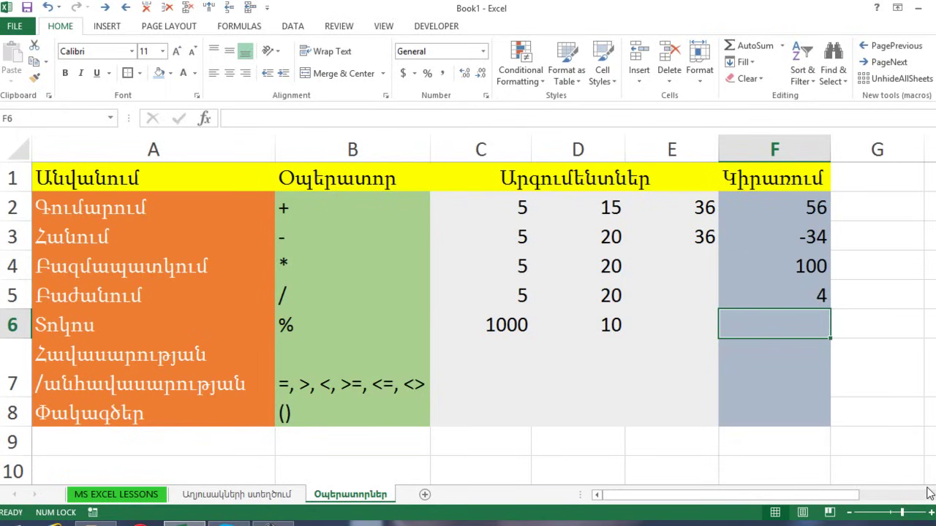
text(=)
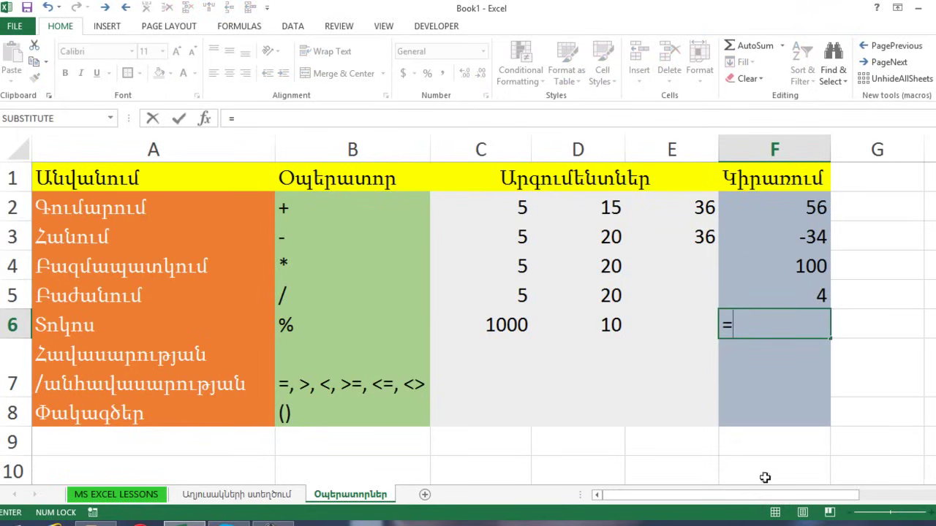
click(507, 327)
text(*)
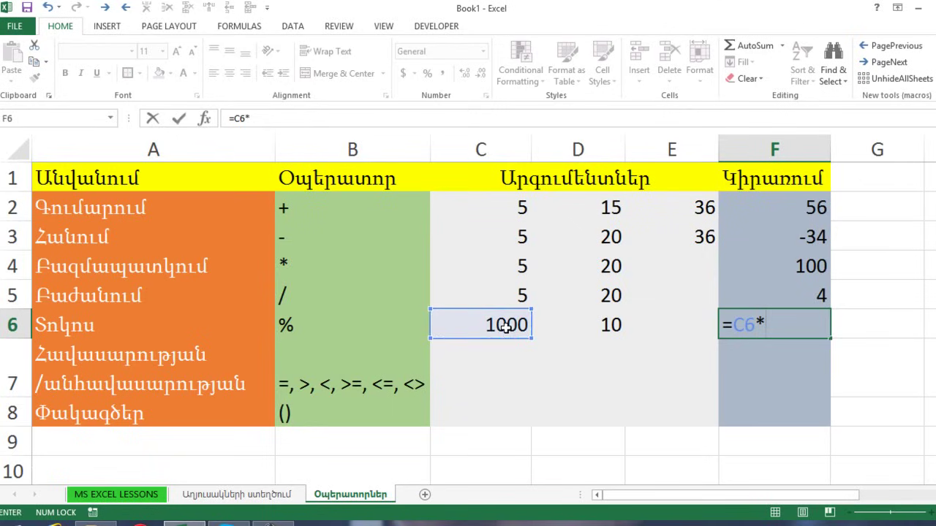
click(583, 328)
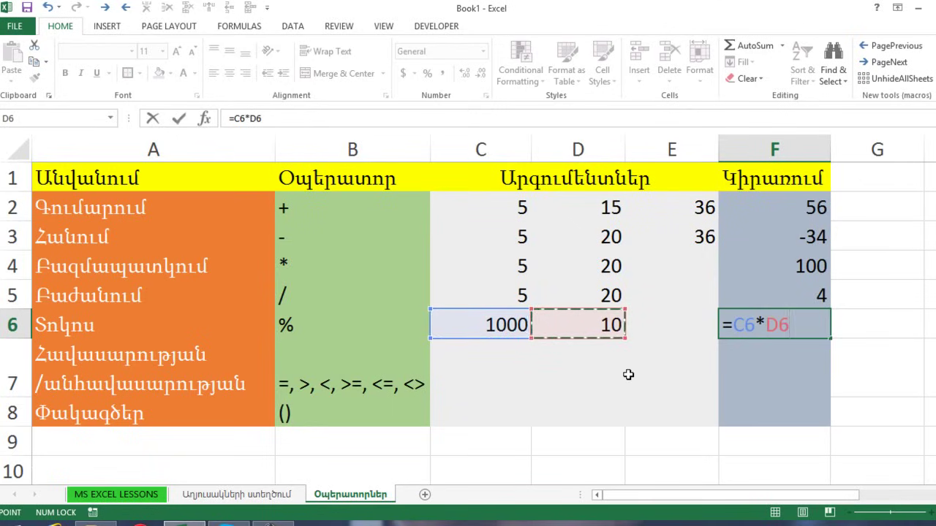
key(Return)
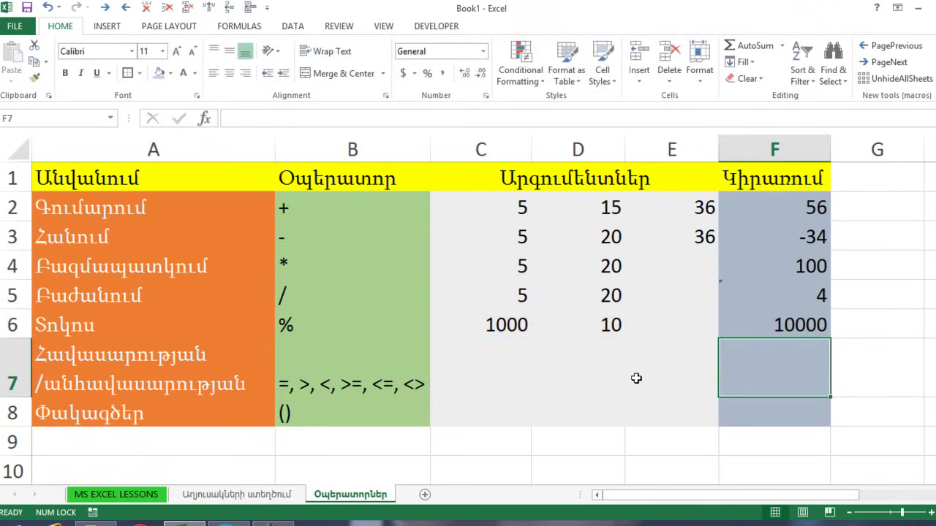
Add the percent operator to the formula in F6 so that it reads =C6*D6%.
double_click(783, 329)
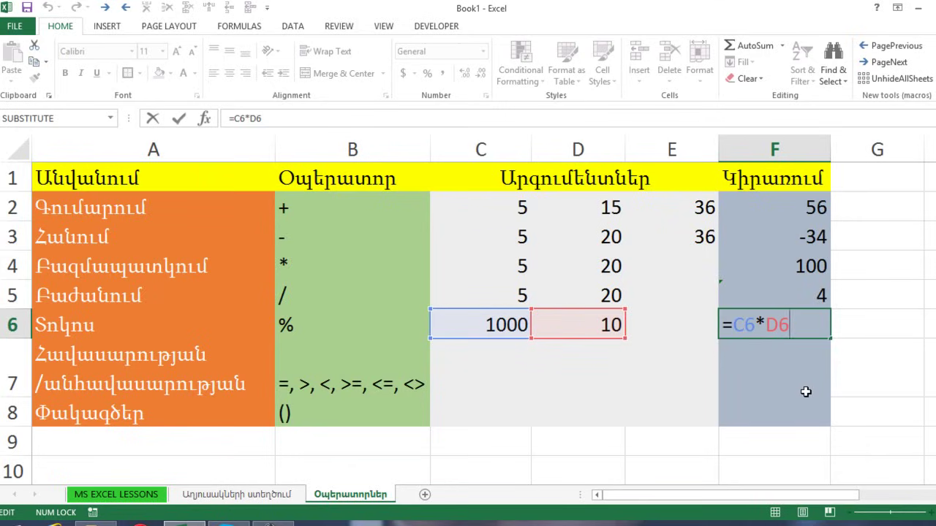
text(%)
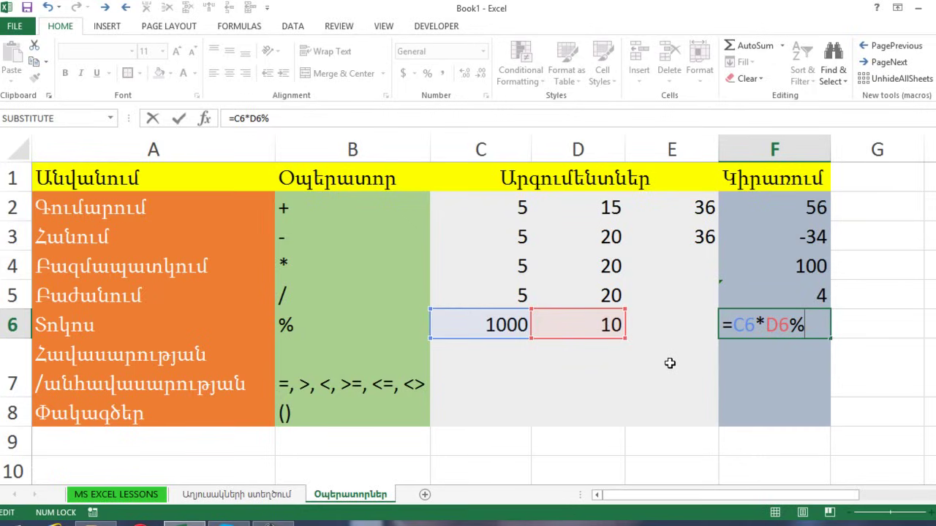
key(Return)
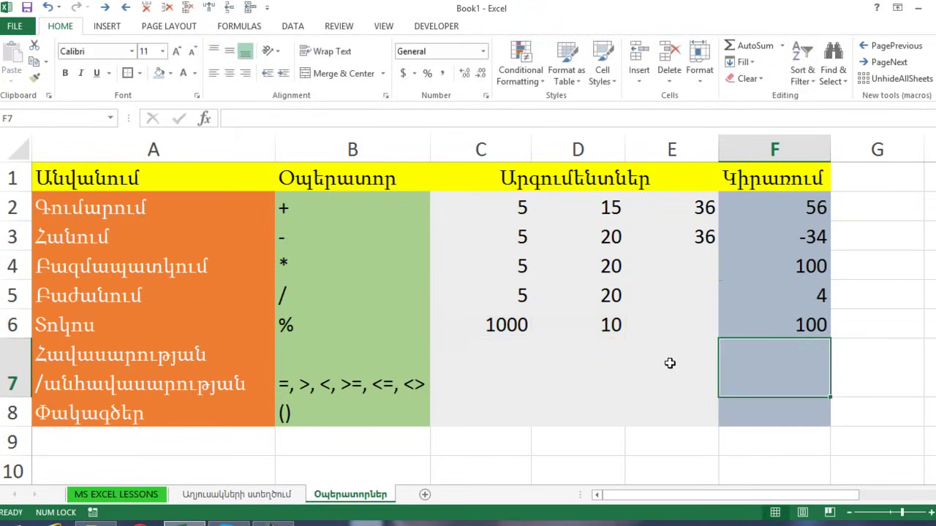
Replace the D6% part of the percent formula in F6 so that it reads =C6*15%.
double_click(783, 320)
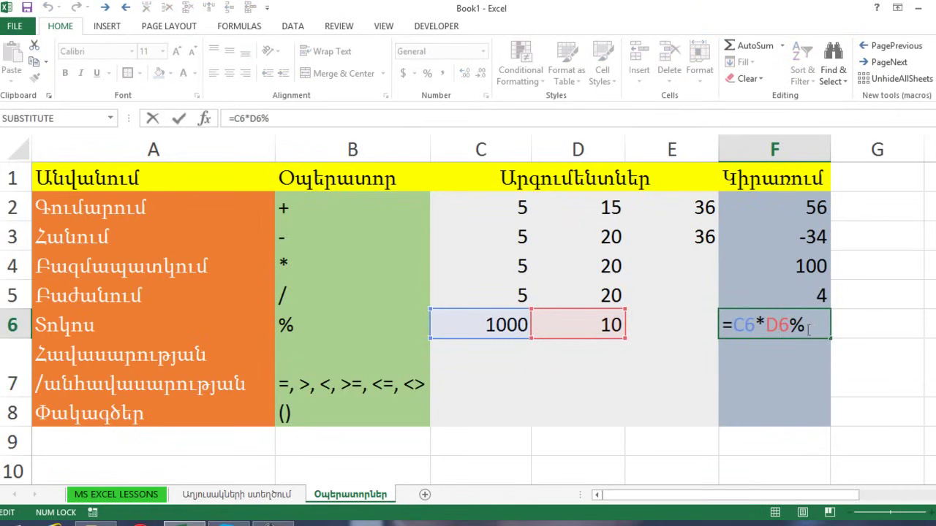
drag(766, 324, 804, 325)
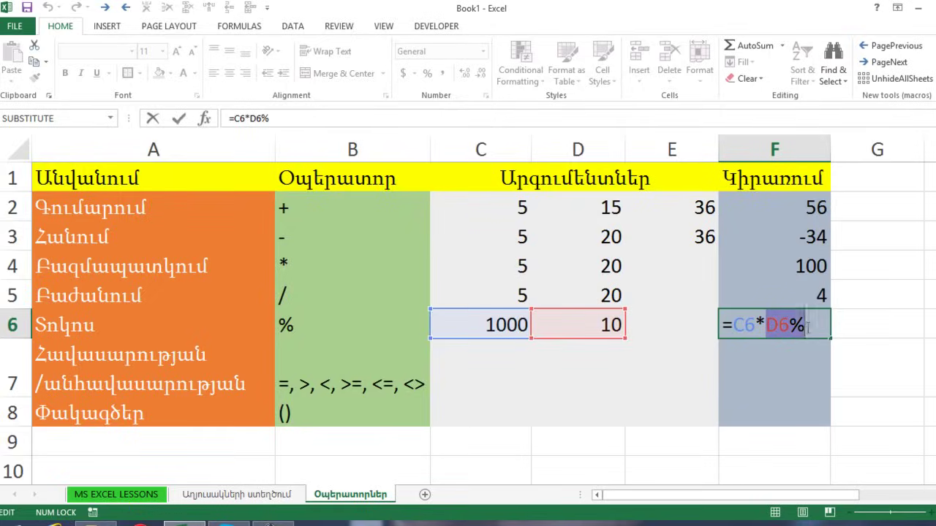
click(807, 327)
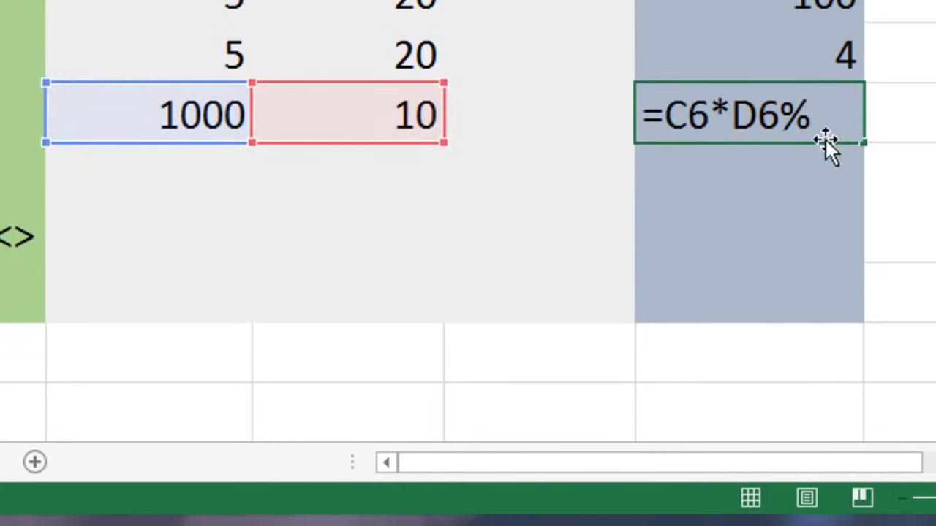
key(Return)
double_click(780, 118)
drag(731, 117, 816, 117)
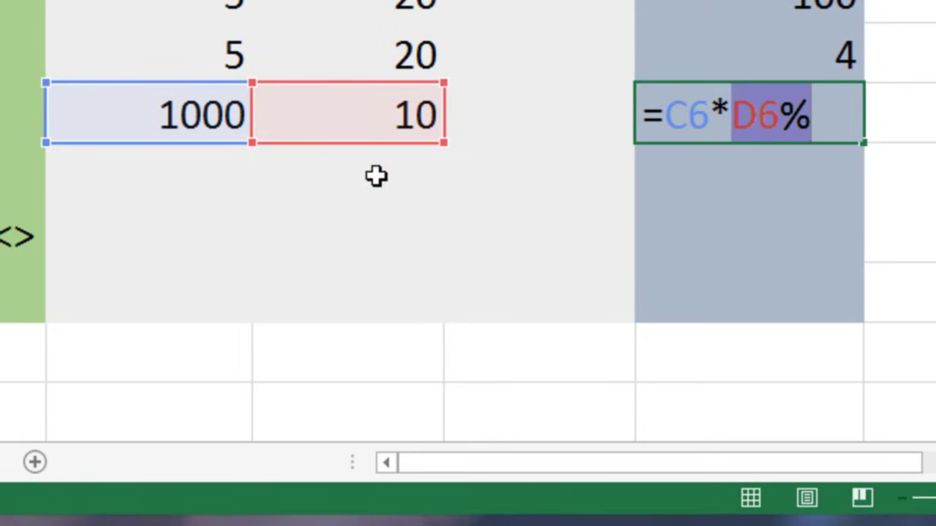
text(15)
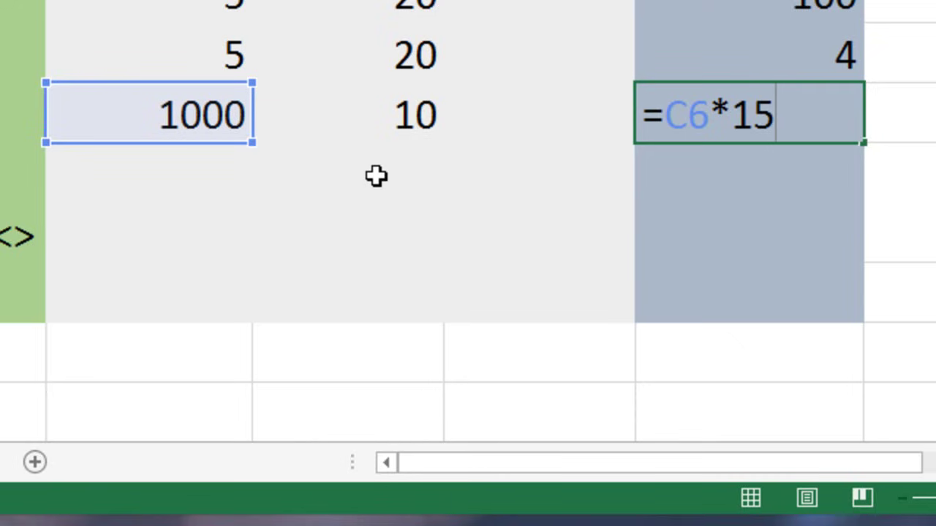
text(%)
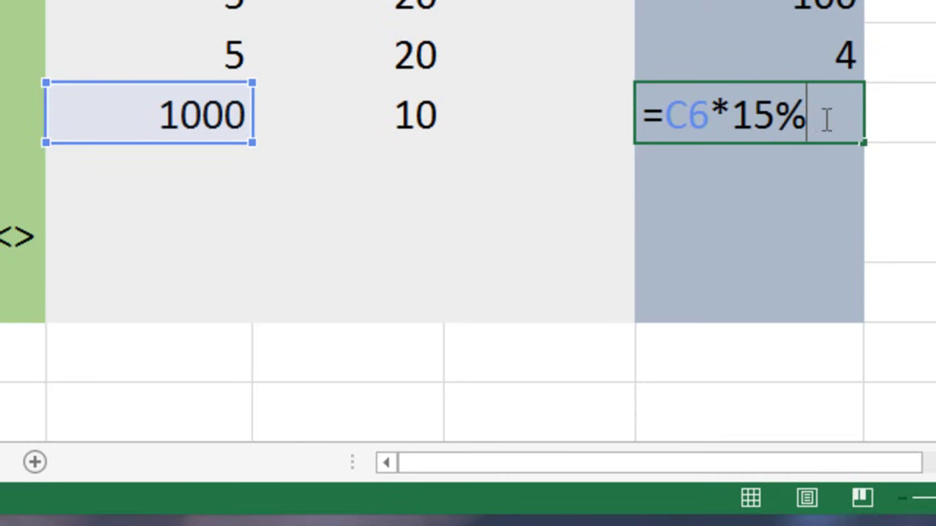
key(Return)
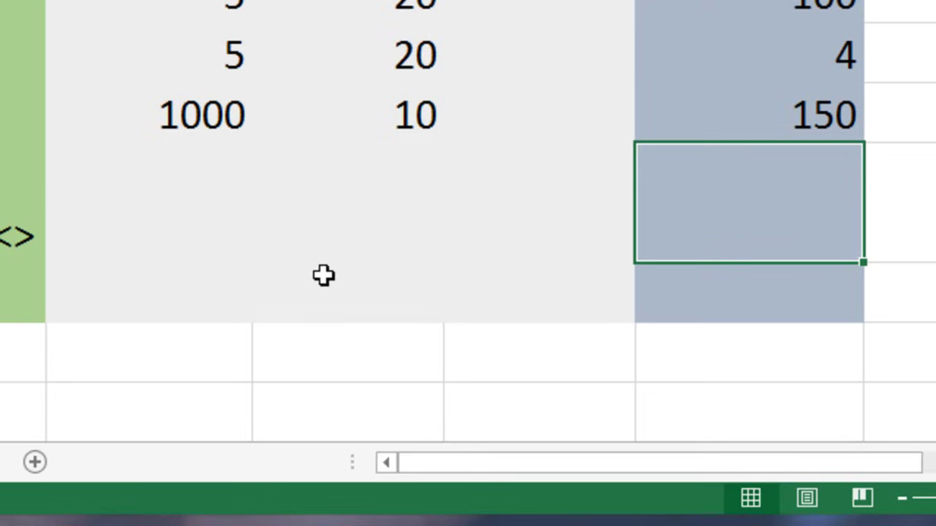
Enter the comparison arguments 5 in C7, 6 in D7 and 3 in E7.
click(219, 199)
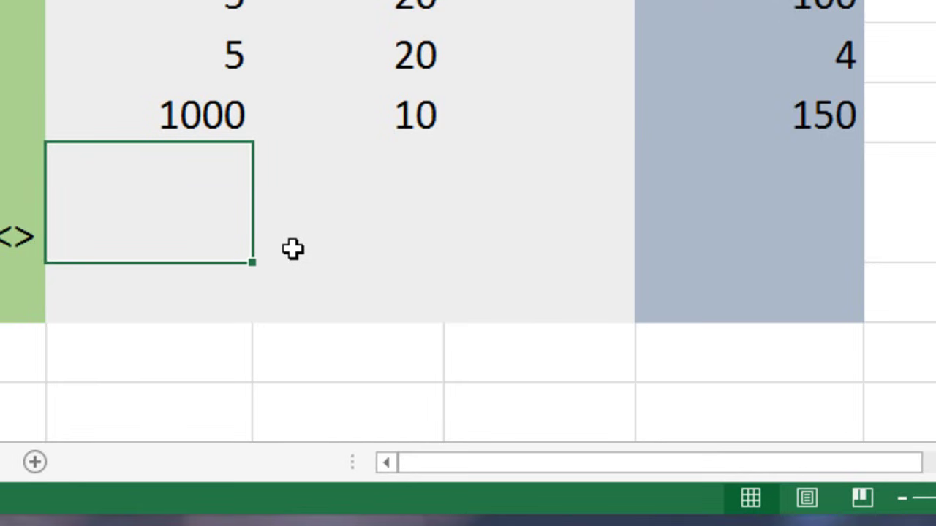
text(5)
key(Tab)
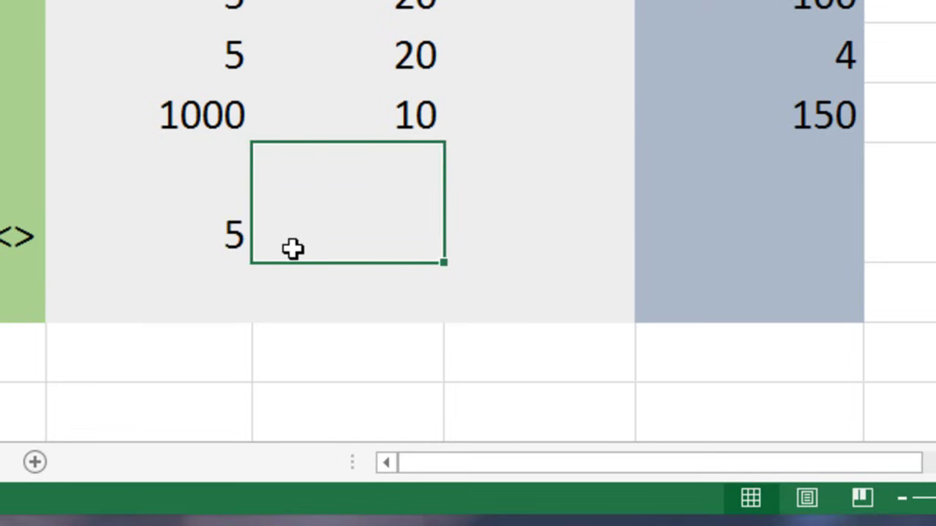
text(6)
key(Tab)
text(3)
key(Down)
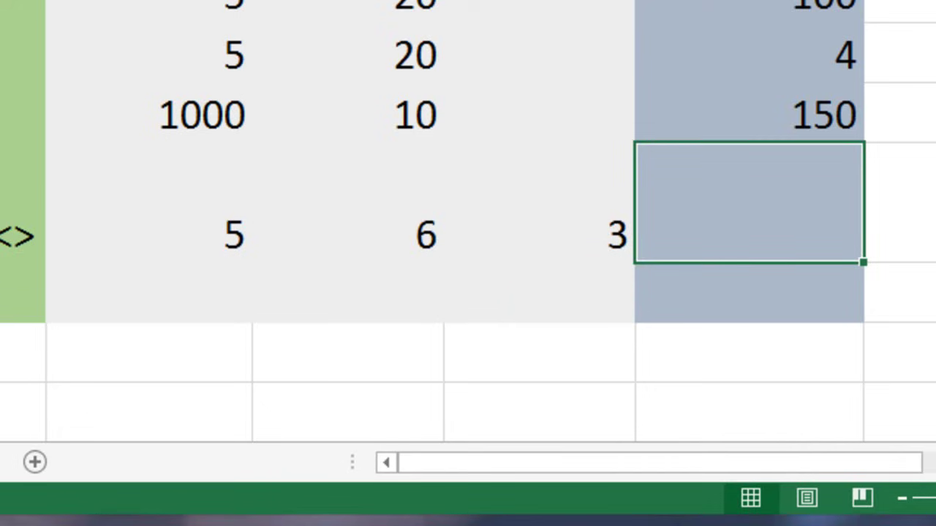
Enter the equality formula =C7=D7 in F7 and review it in the cell.
key(F2)
text(=)
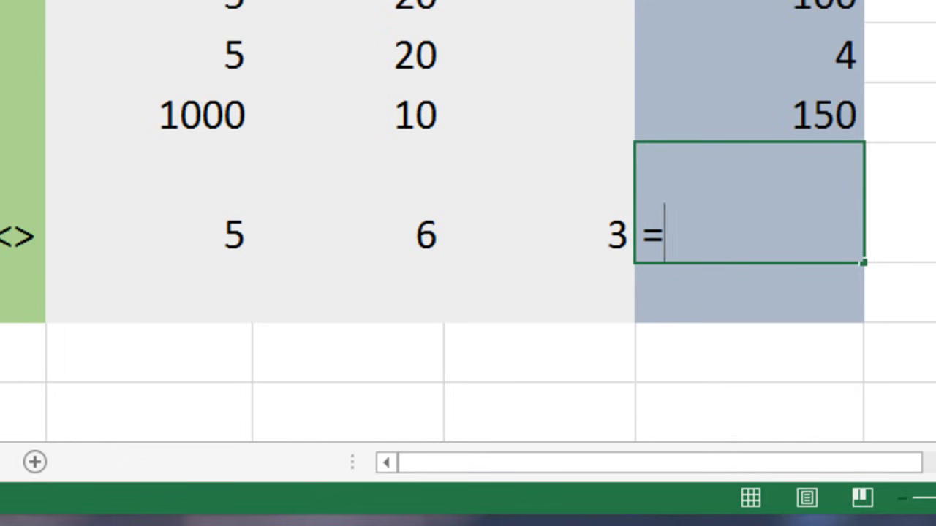
click(166, 236)
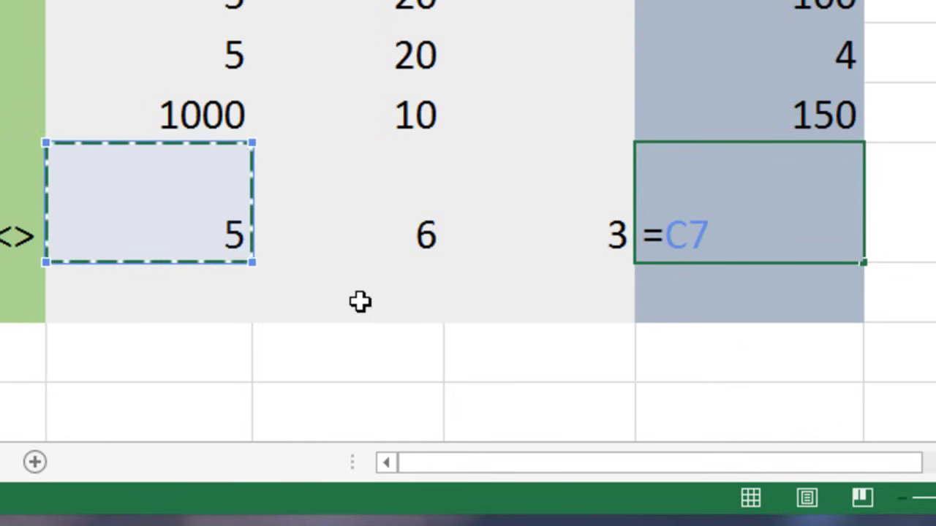
text(=)
click(413, 225)
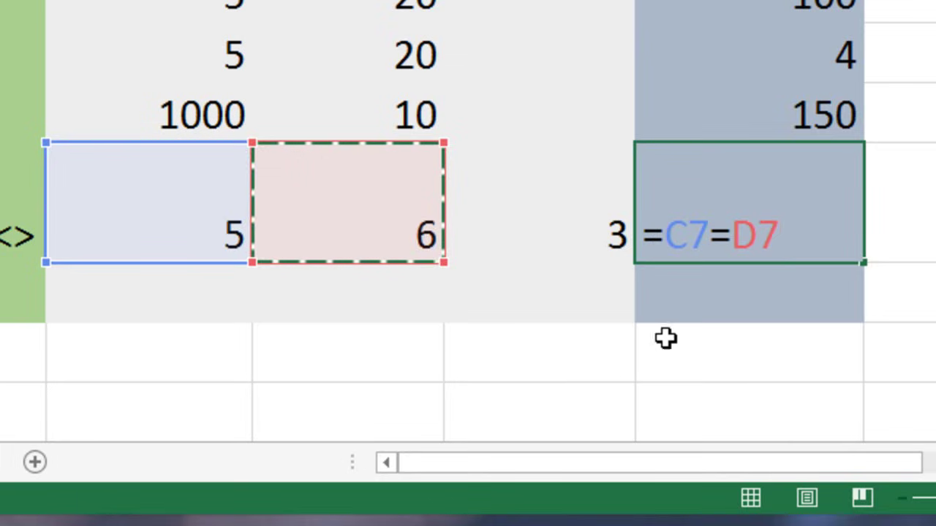
drag(664, 232, 784, 233)
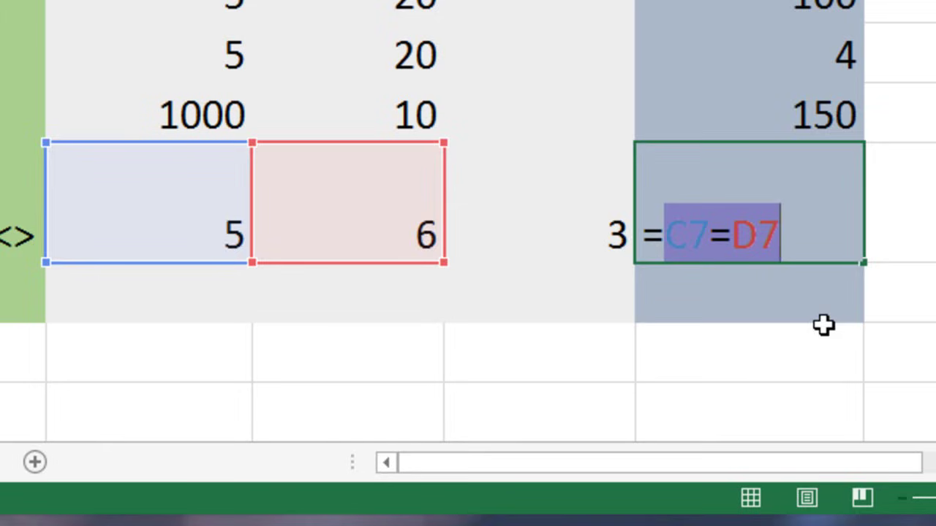
key(Return)
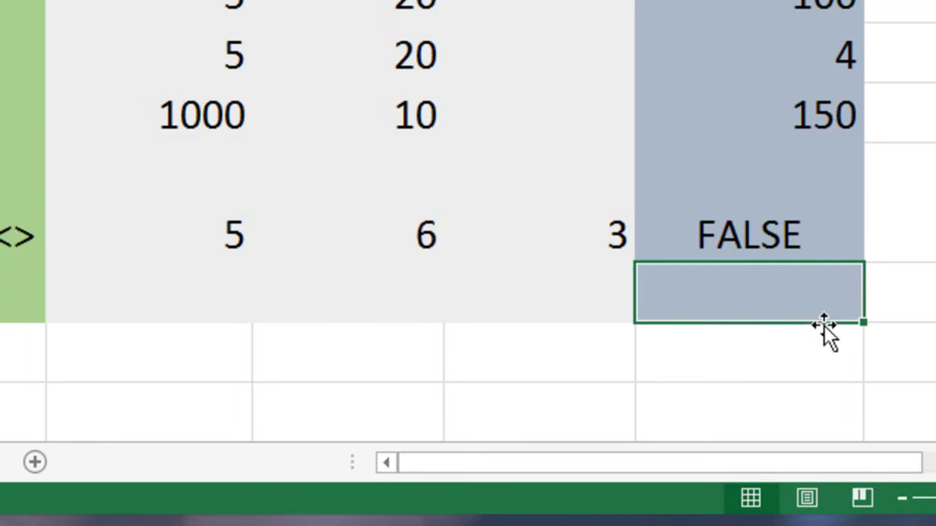
click(750, 232)
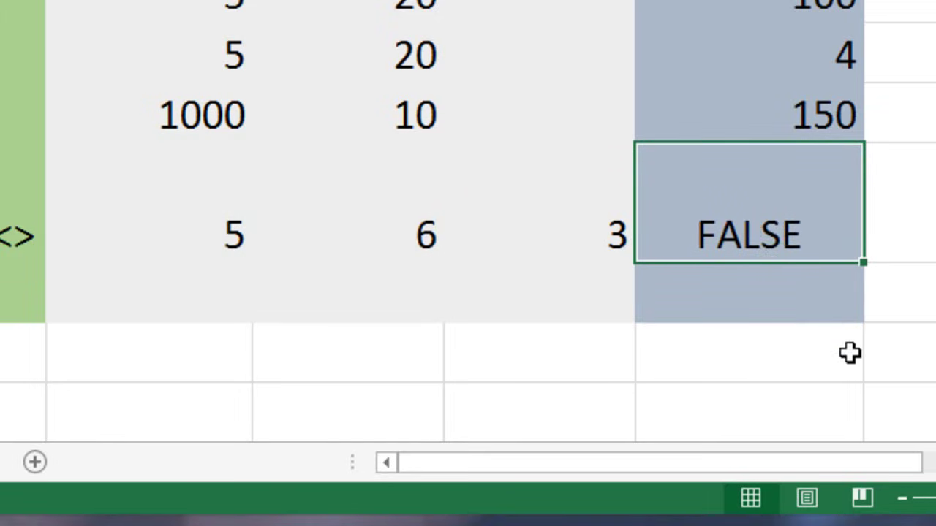
double_click(777, 228)
key(Return)
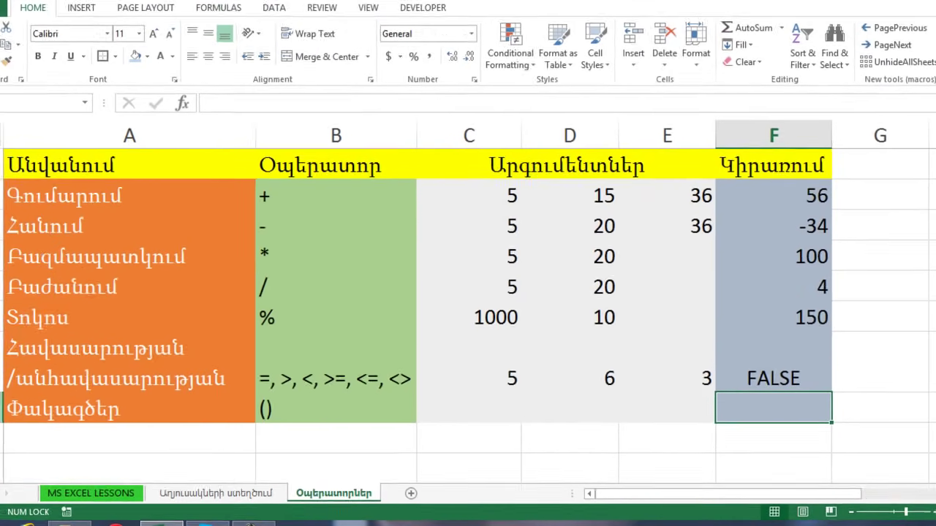
Insert five empty rows between the comparison operators row and the parentheses row.
click(10, 414)
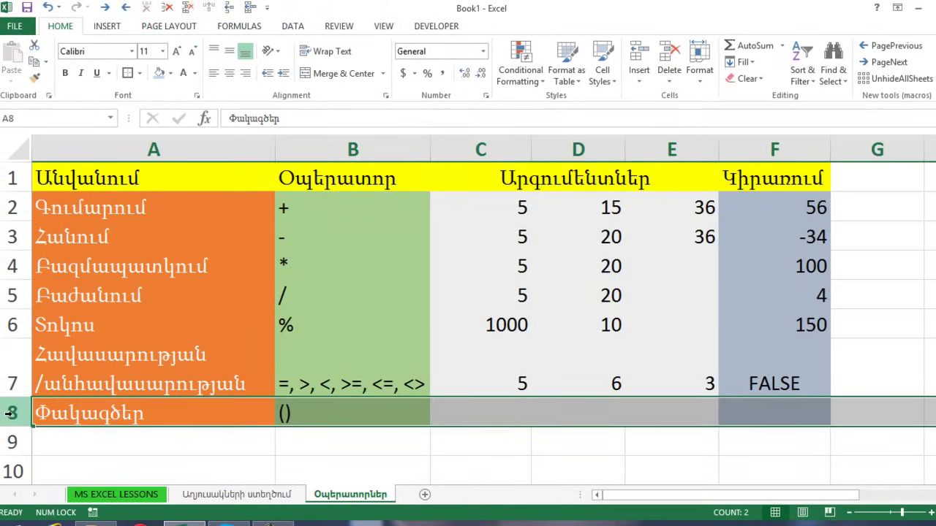
right_click(10, 414)
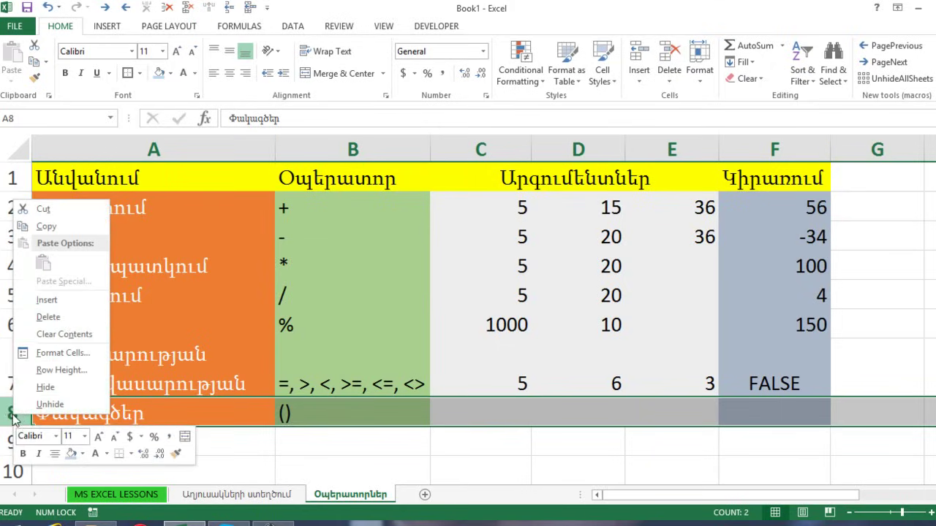
click(61, 300)
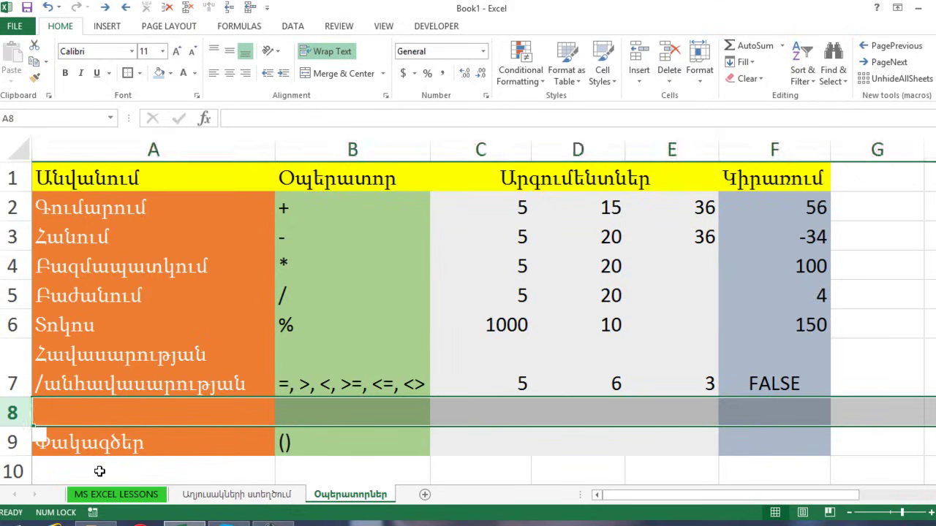
key(ctrl+plus)
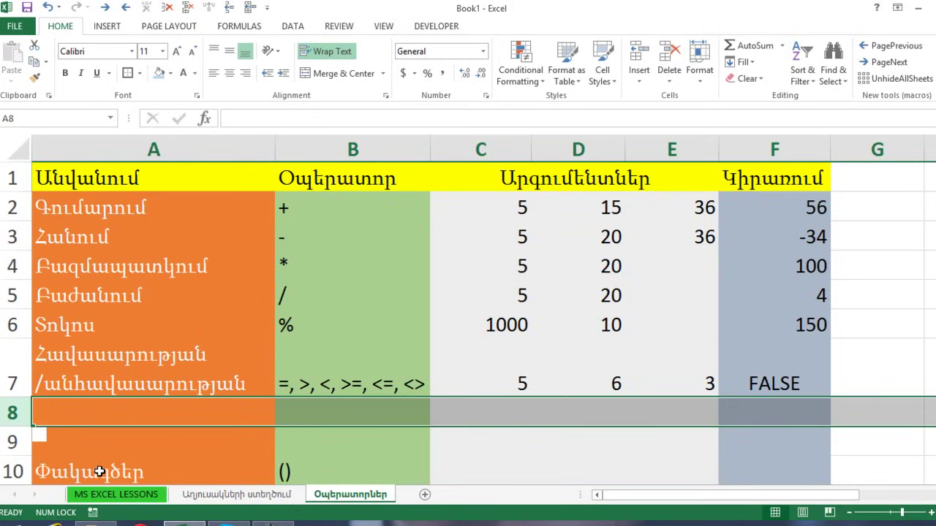
key(ctrl+plus)
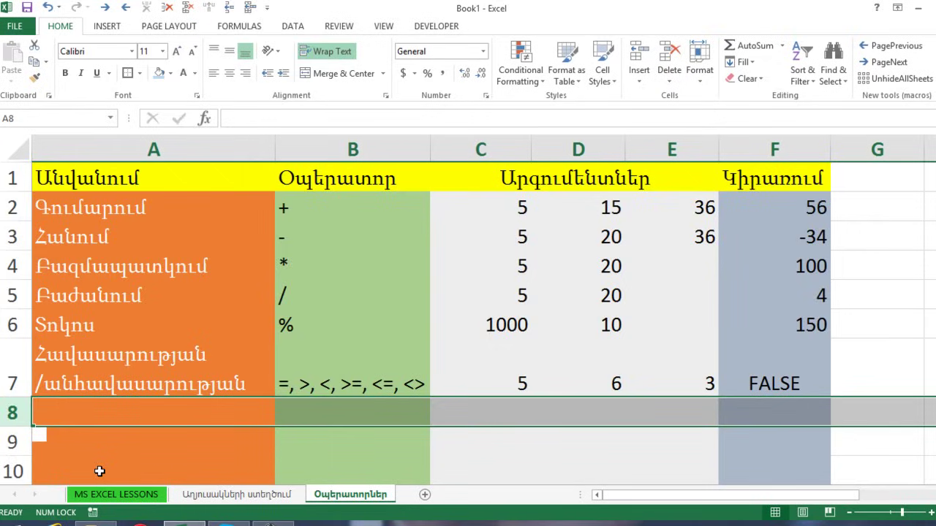
Examine the equality formula in F7 and the cells it compares.
scroll(133, 454, down, 1)
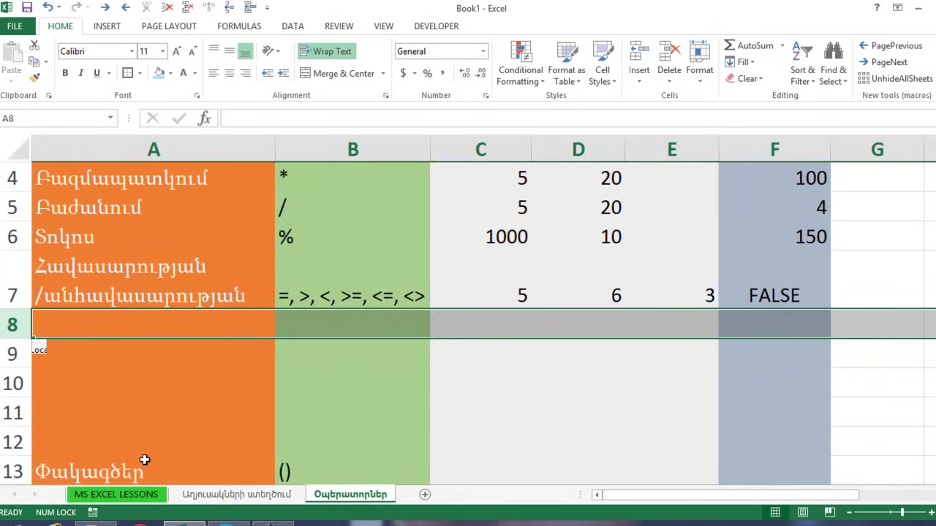
click(772, 330)
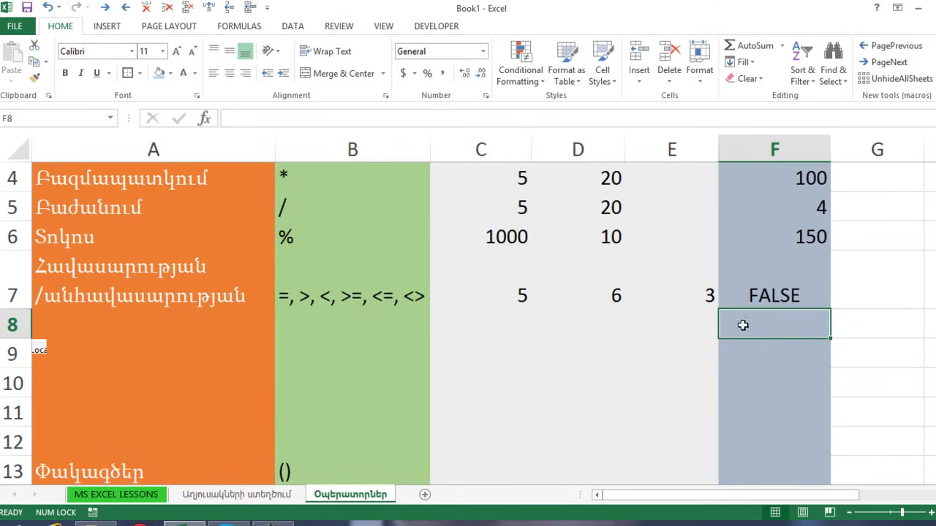
click(793, 289)
double_click(792, 288)
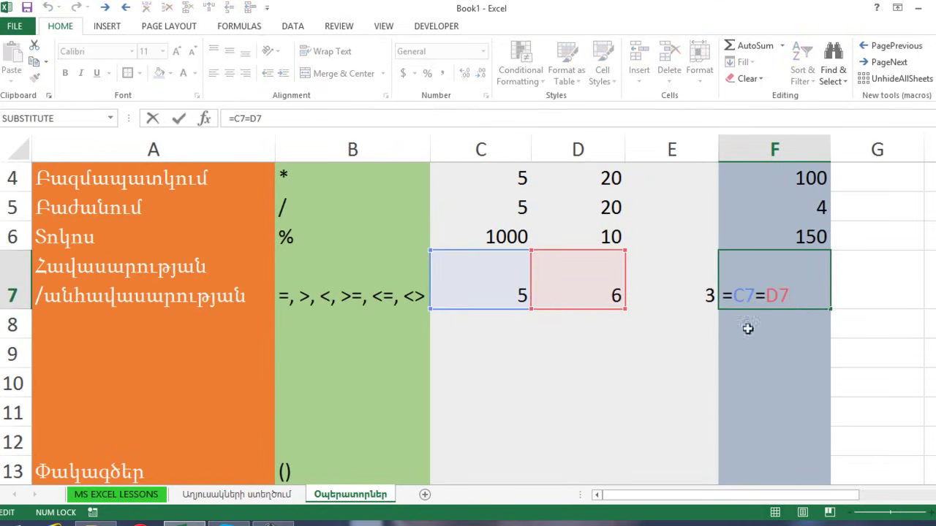
drag(734, 296, 795, 296)
key(Return)
click(749, 292)
double_click(753, 295)
key(Return)
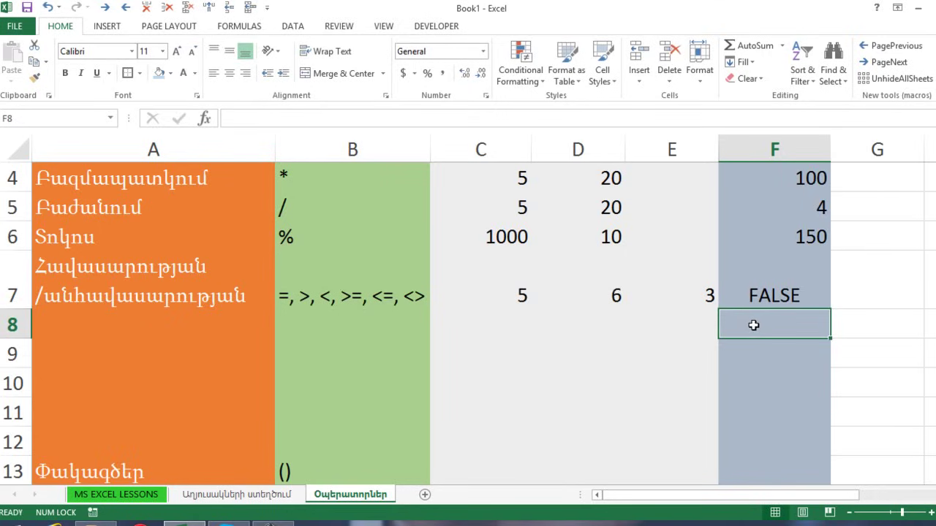
Enter the greater-than formula =C7>D7 in F8.
text(=)
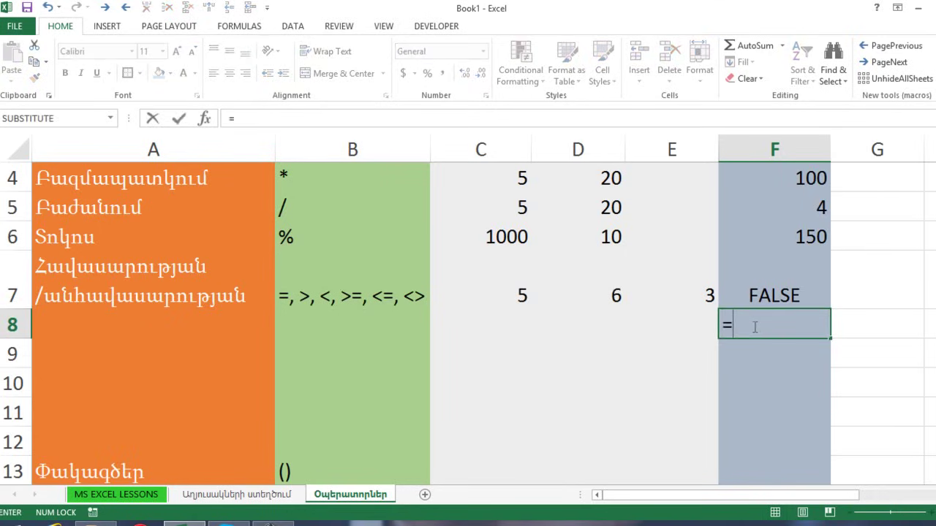
click(494, 293)
text(>)
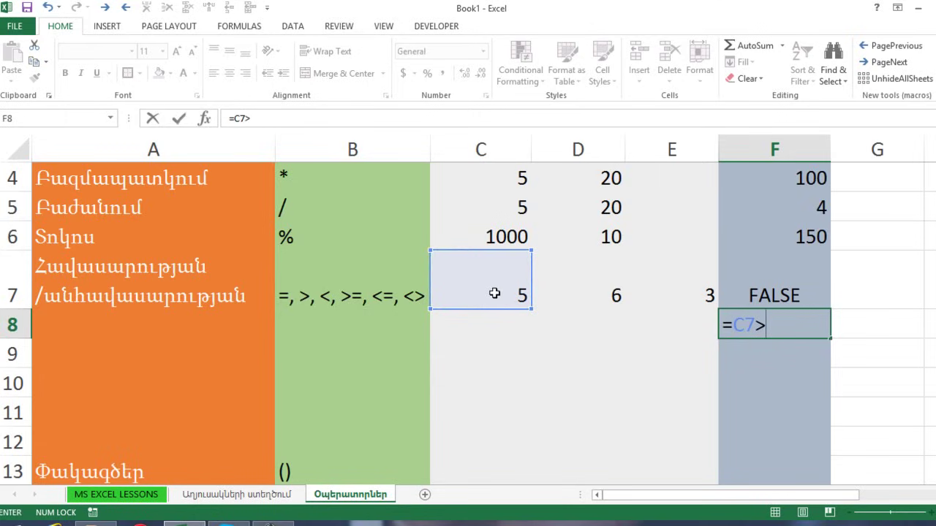
click(607, 297)
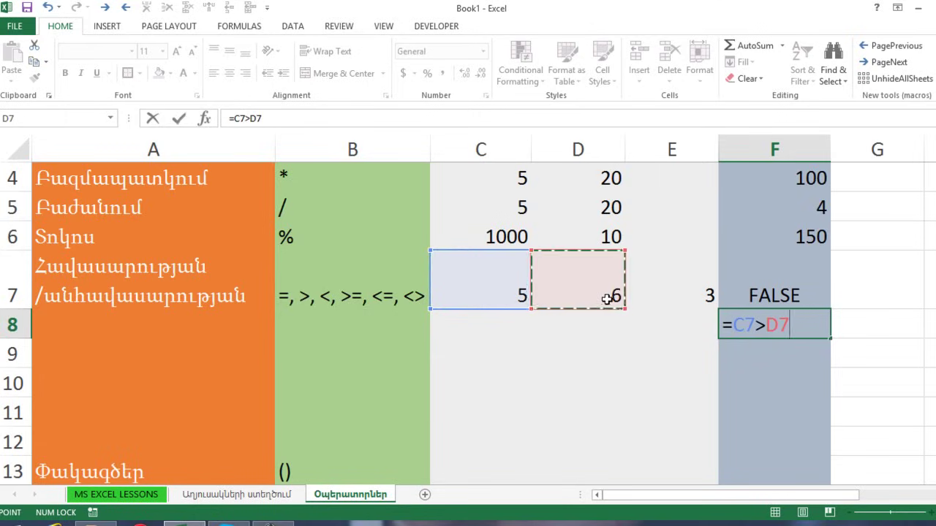
key(Return)
Move the second reference of the F8 formula to E7 so that it reads =C7>E7.
click(784, 324)
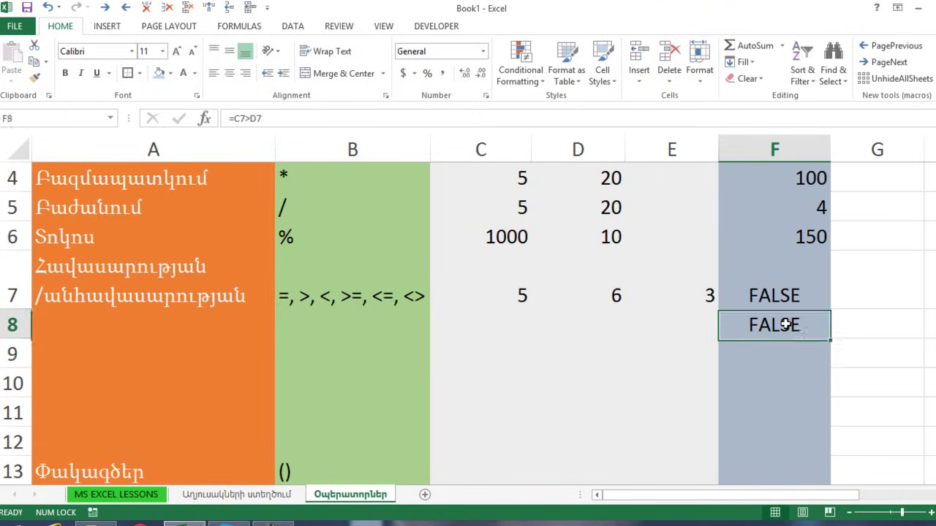
double_click(785, 324)
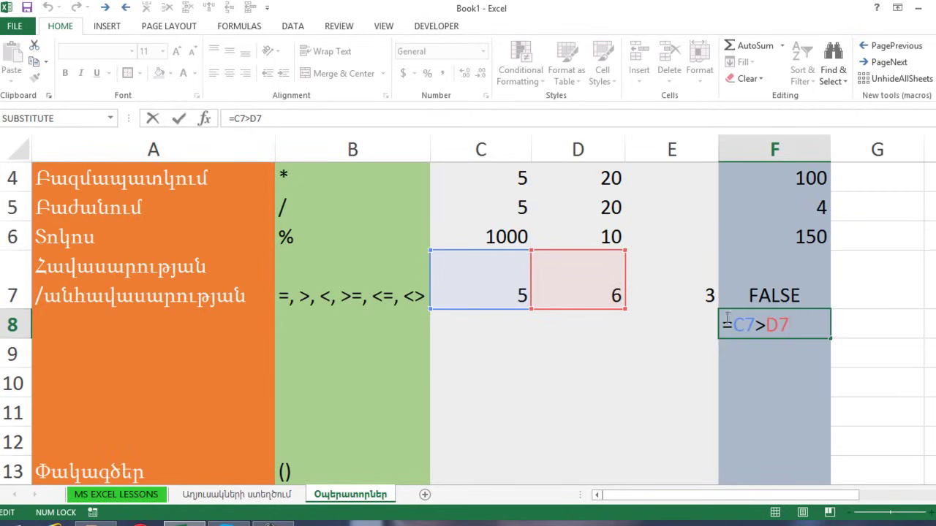
double_click(776, 325)
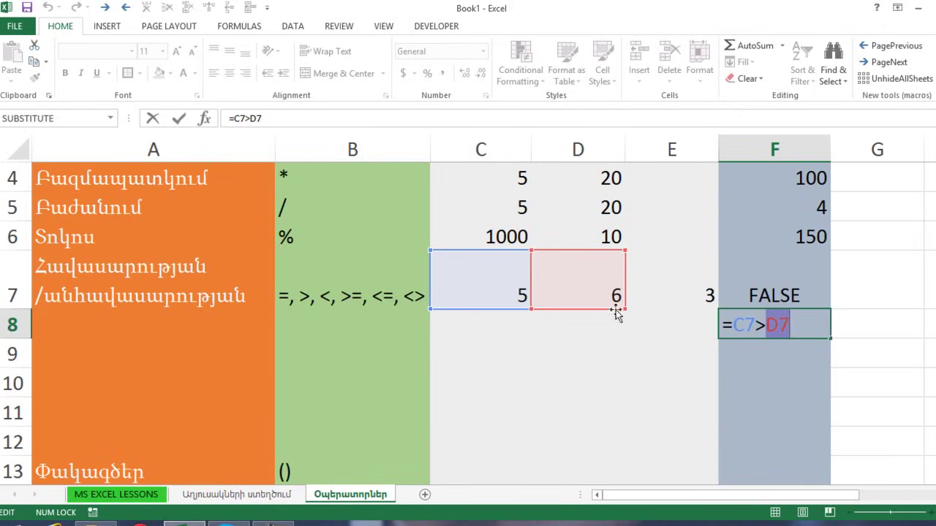
click(804, 330)
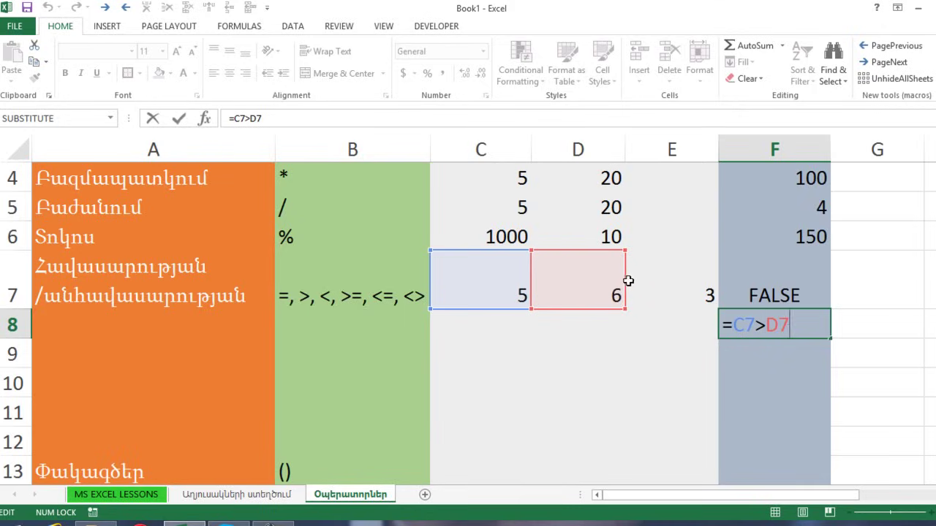
drag(626, 285, 666, 287)
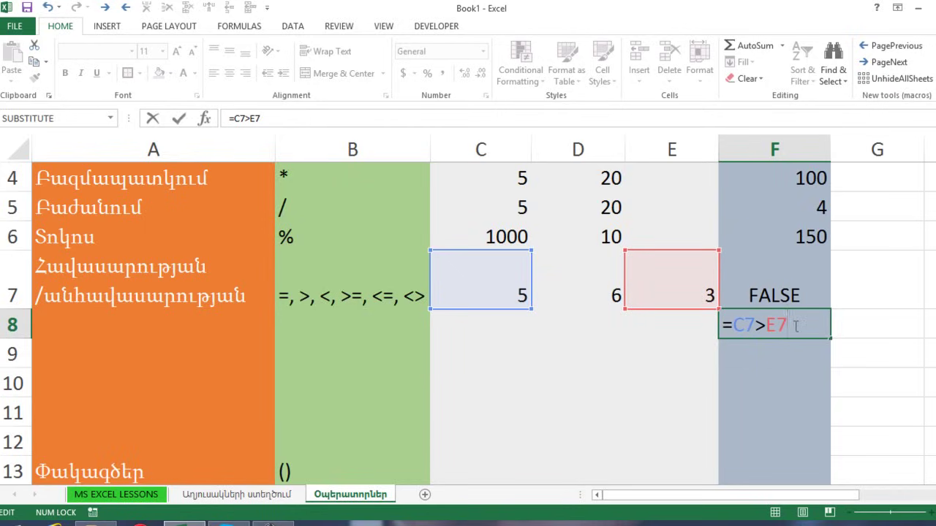
key(Return)
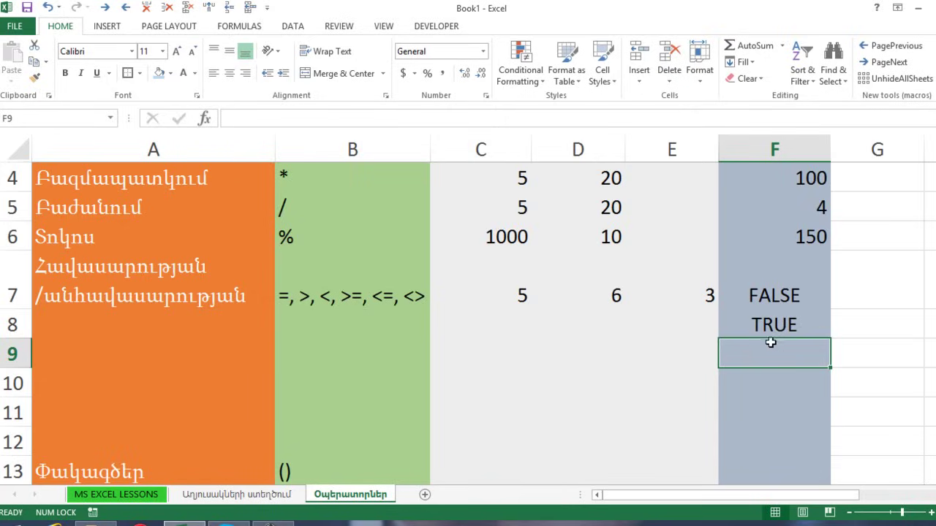
Enter the less-than formula =D7<E7 in F9.
text(=)
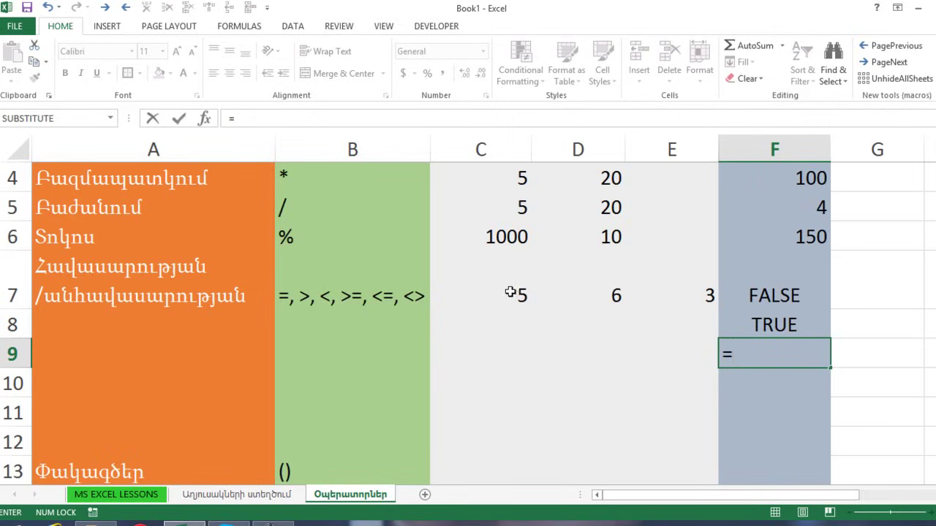
click(595, 300)
text(<)
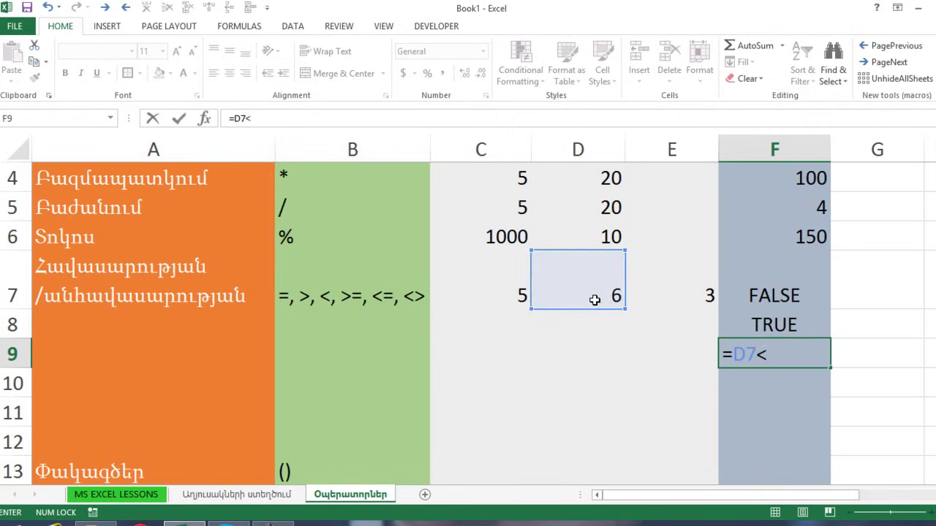
click(679, 296)
key(Return)
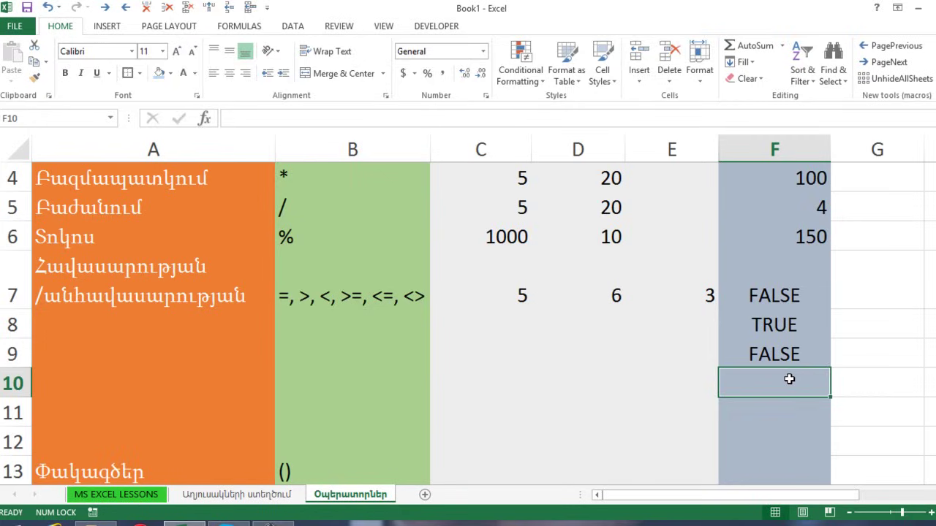
Enter the formula =C7*5*3/10<5 in F10, combining multiplication, division and a less-than comparison.
text(=)
click(507, 295)
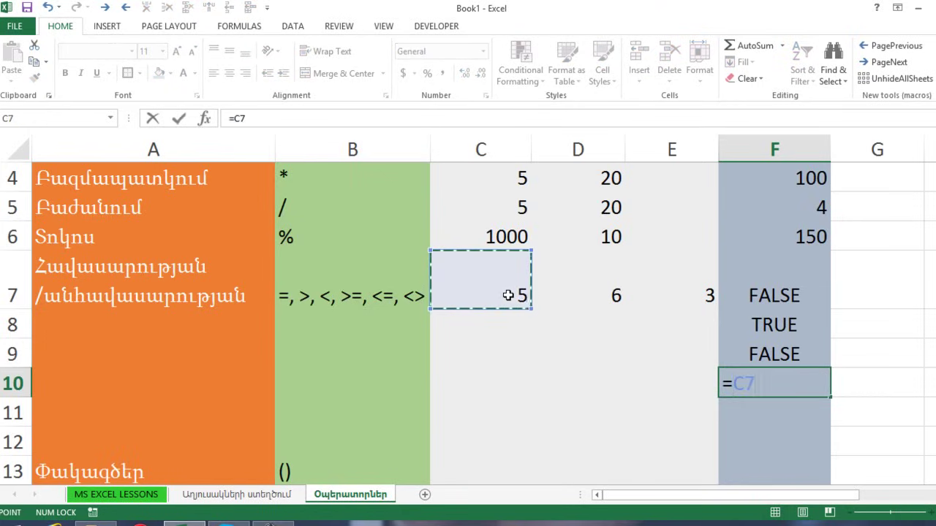
text(*5)
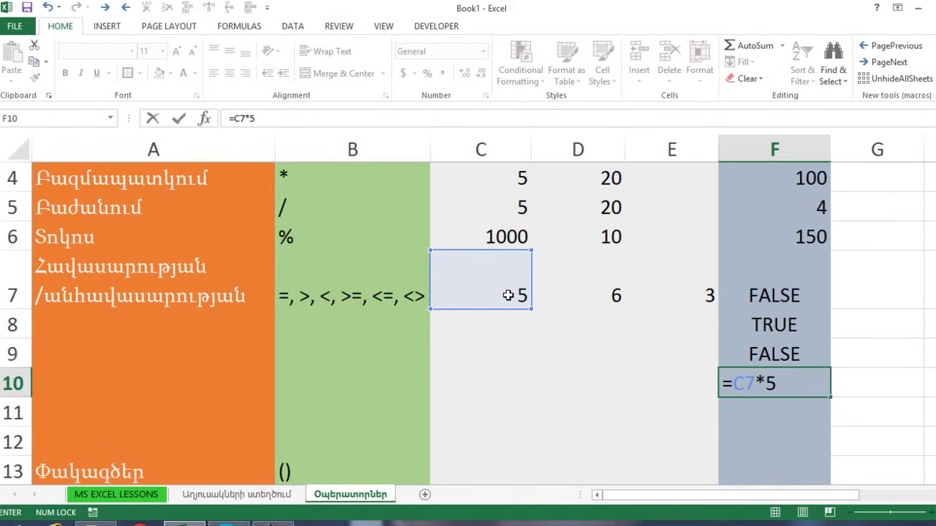
text(*3)
text(*)
text(10)
key(BackSpace)
key(BackSpace)
key(BackSpace)
text(/10)
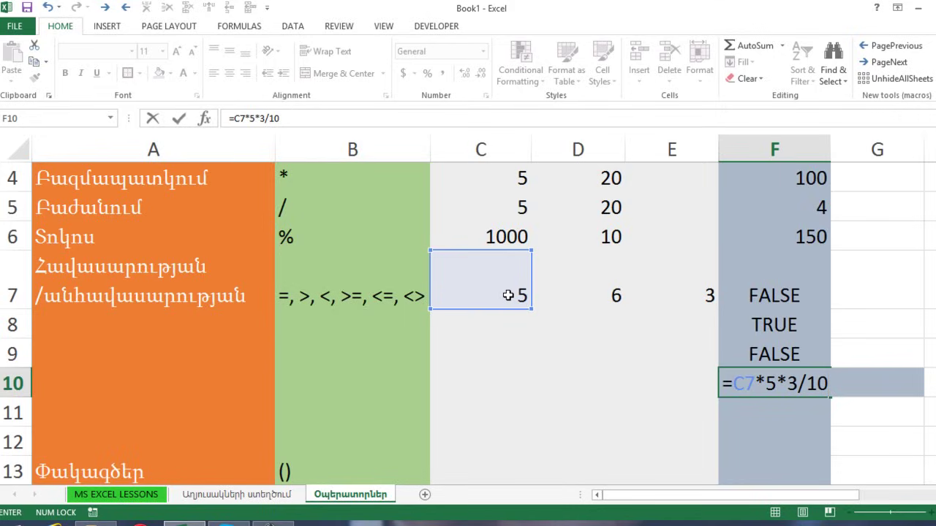
text())
key(BackSpace)
text(<5)
key(Return)
Use Evaluate Formula on F10 to work through its calculation one part at a time up to the final comparison.
click(774, 384)
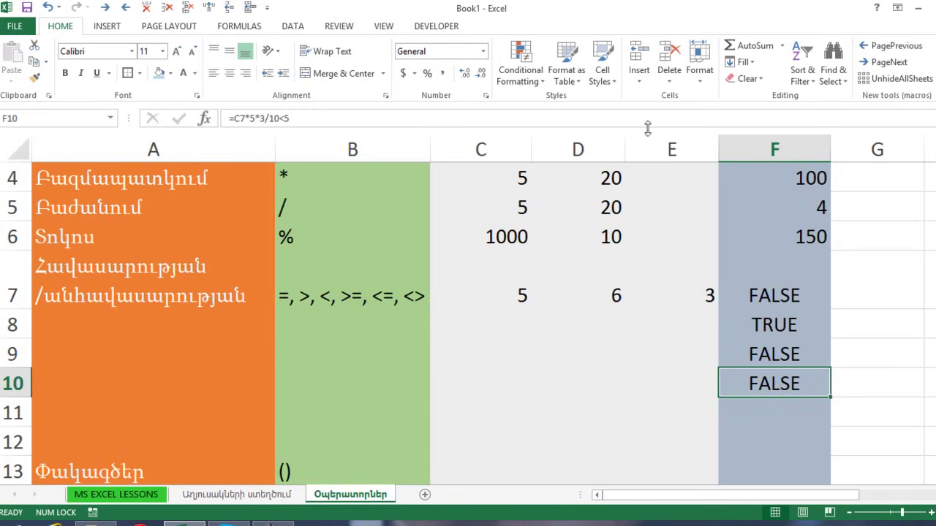
click(246, 27)
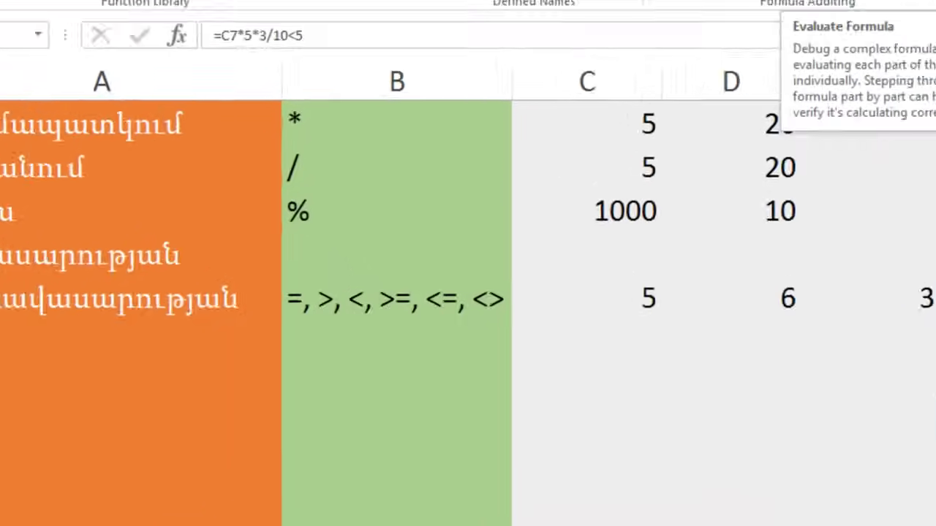
click(659, 79)
drag(679, 71, 434, 121)
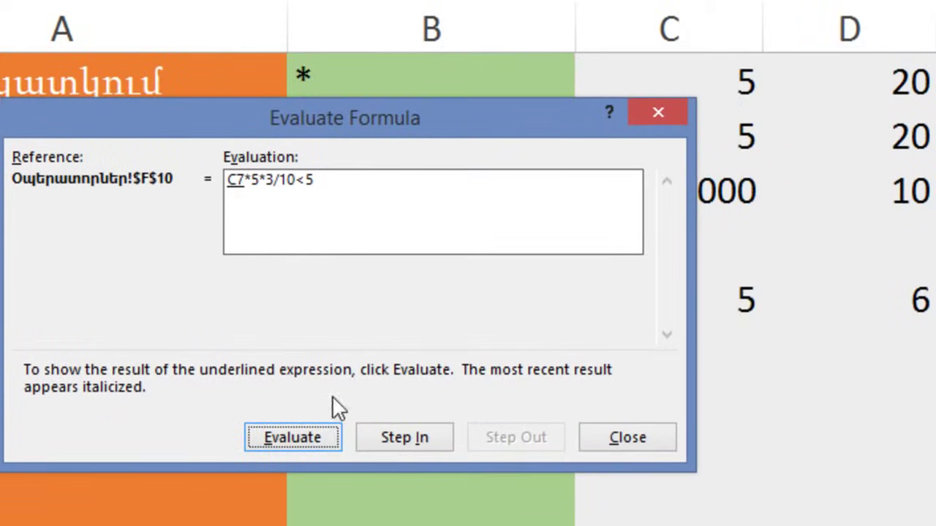
click(299, 438)
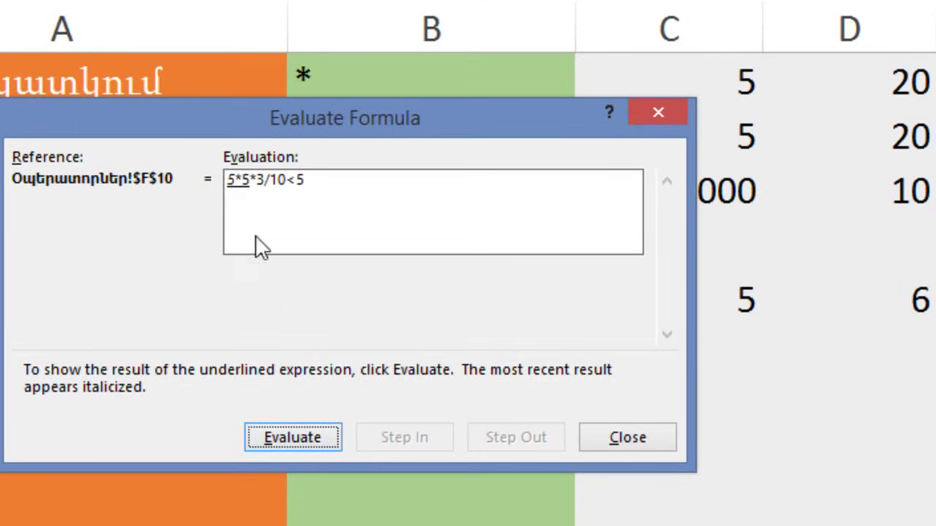
click(296, 439)
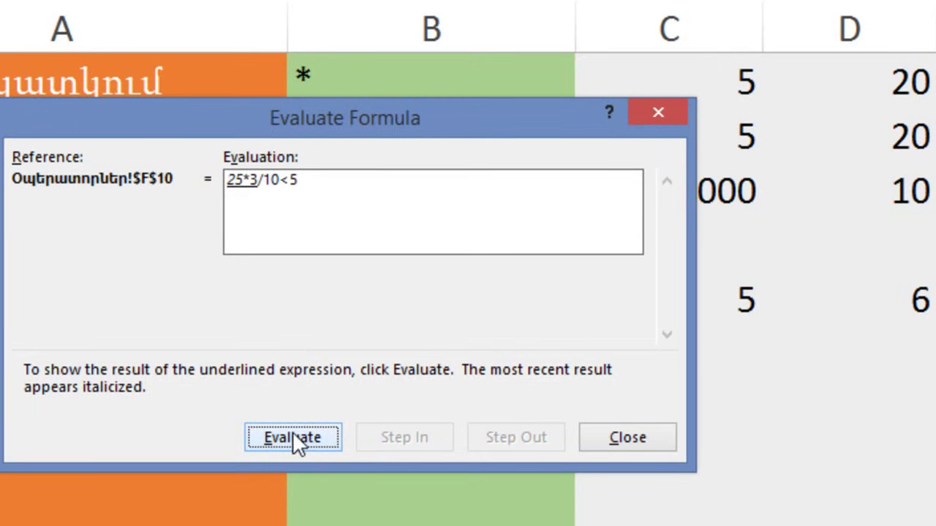
click(294, 437)
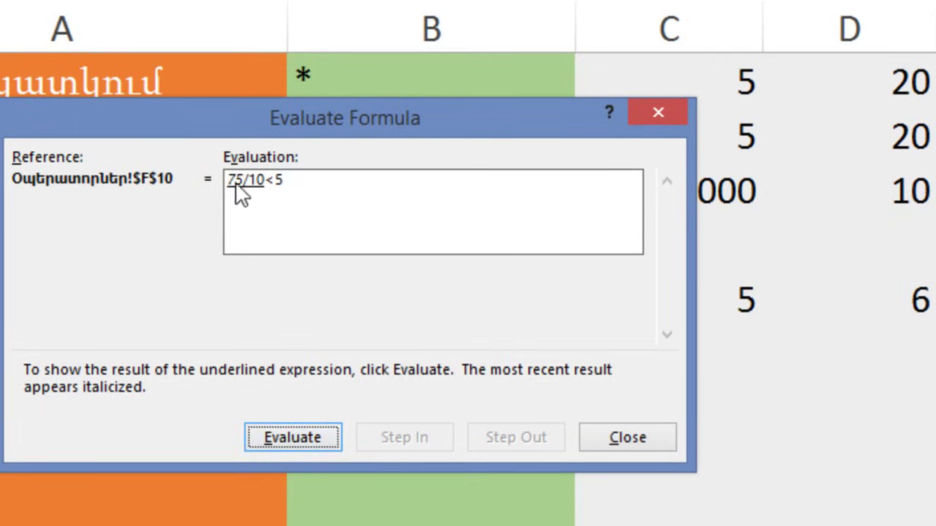
click(304, 439)
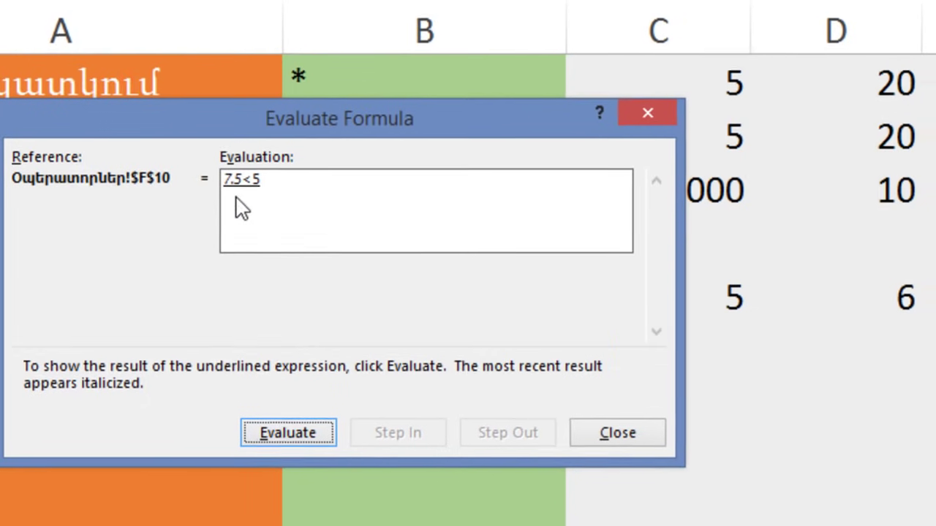
click(220, 368)
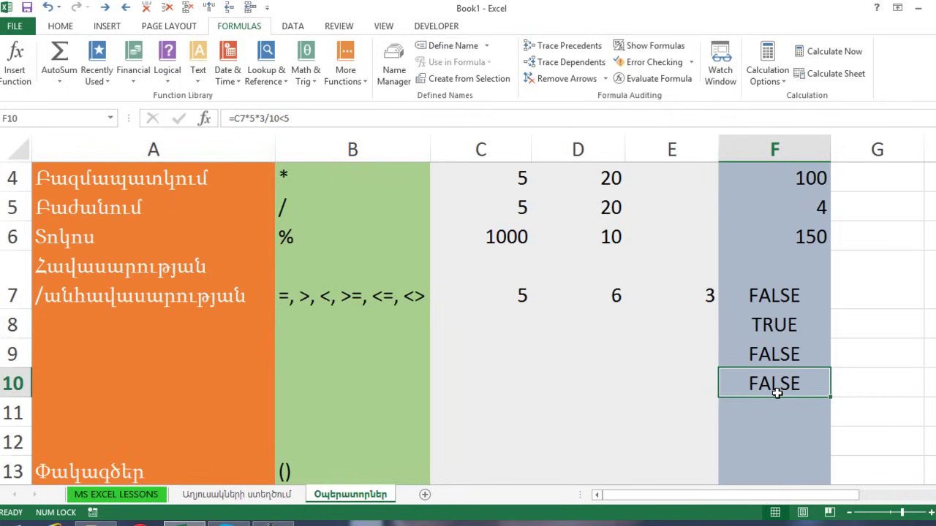
Replace the less-than operator in the F10 formula with >= so that it reads =C7*5*3/10>=5.
scroll(777, 393, down, 1)
click(758, 326)
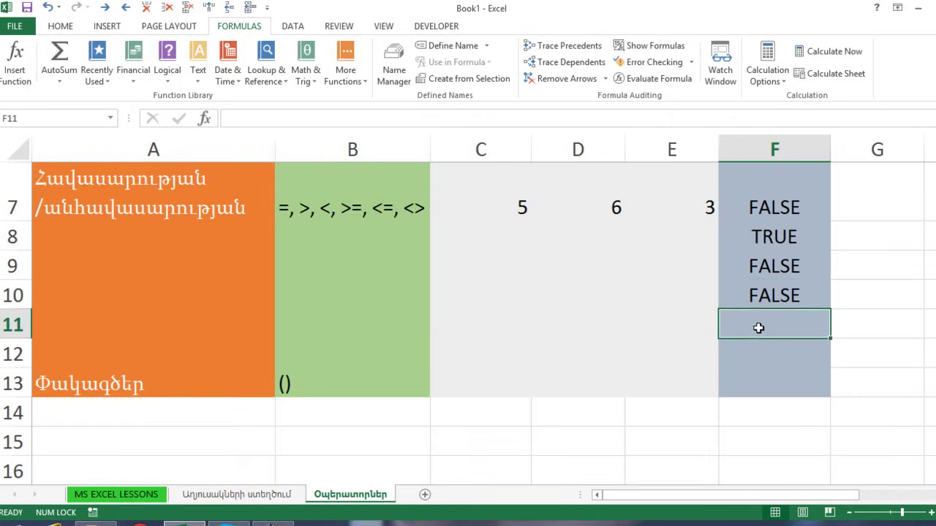
scroll(760, 356, up, 1)
click(762, 376)
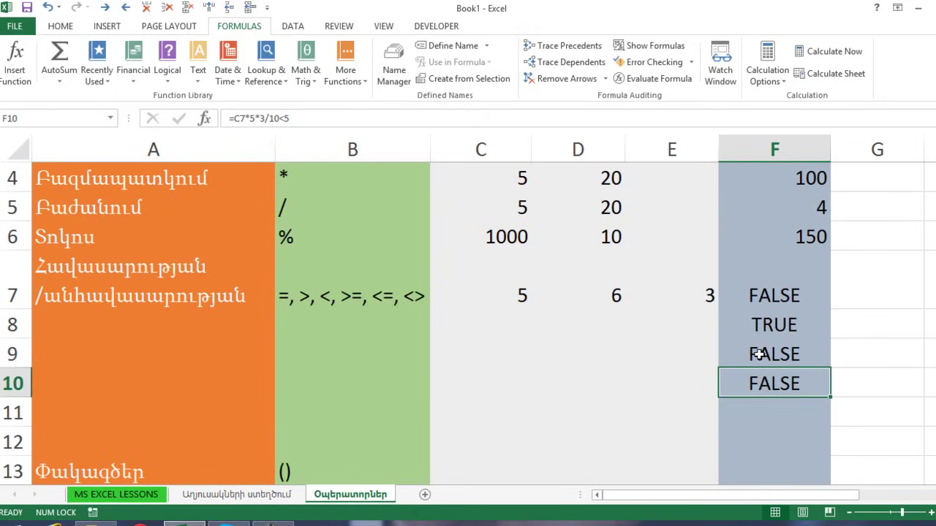
click(759, 354)
click(770, 386)
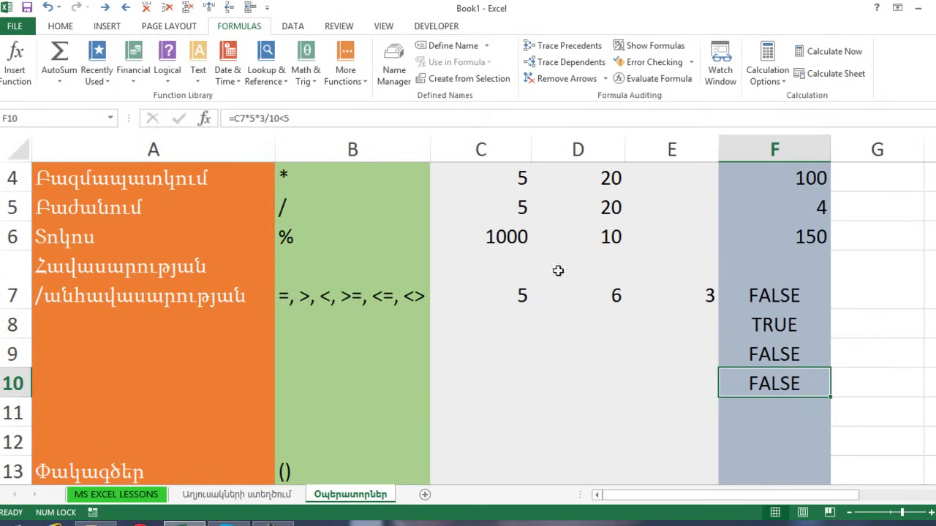
click(283, 121)
key(BackSpace)
text(>=)
key(Return)
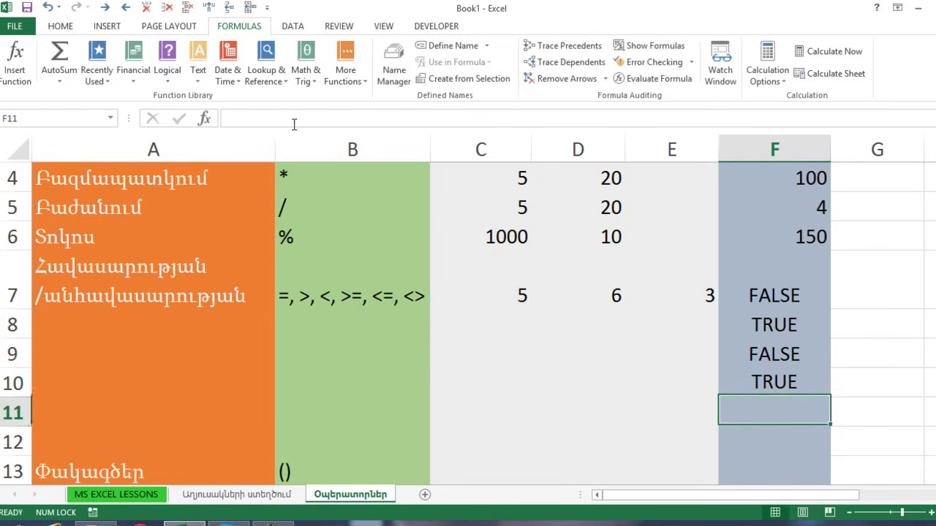
click(816, 387)
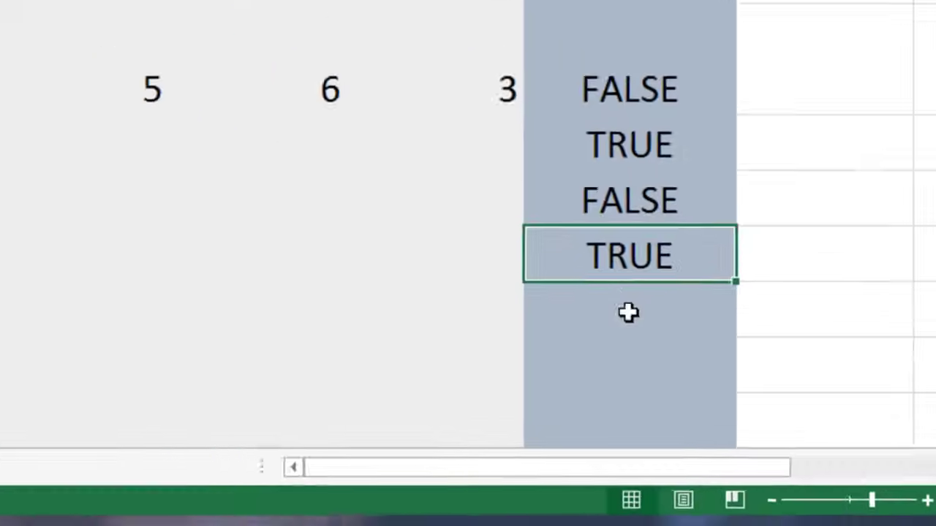
Enter the less-than-or-equal formula =D7<=6 in F11 and reopen it to review its contents.
click(772, 414)
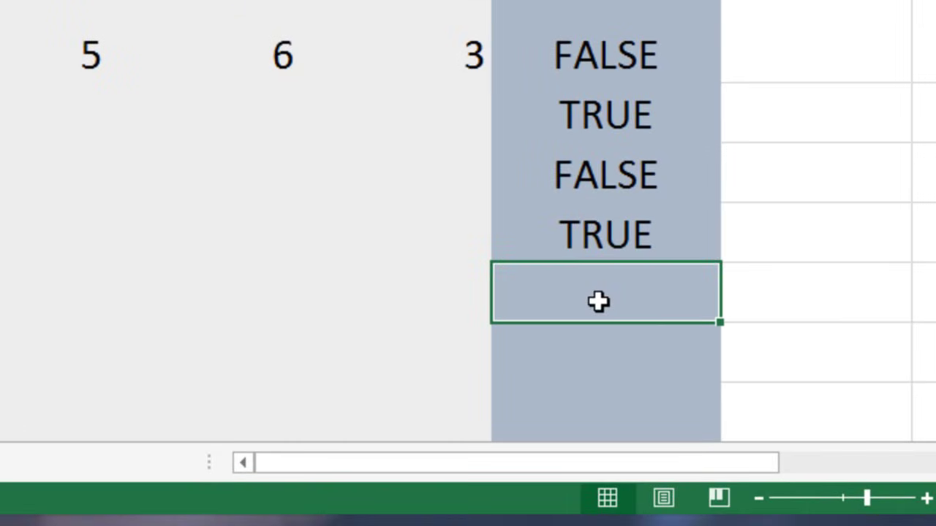
text(=)
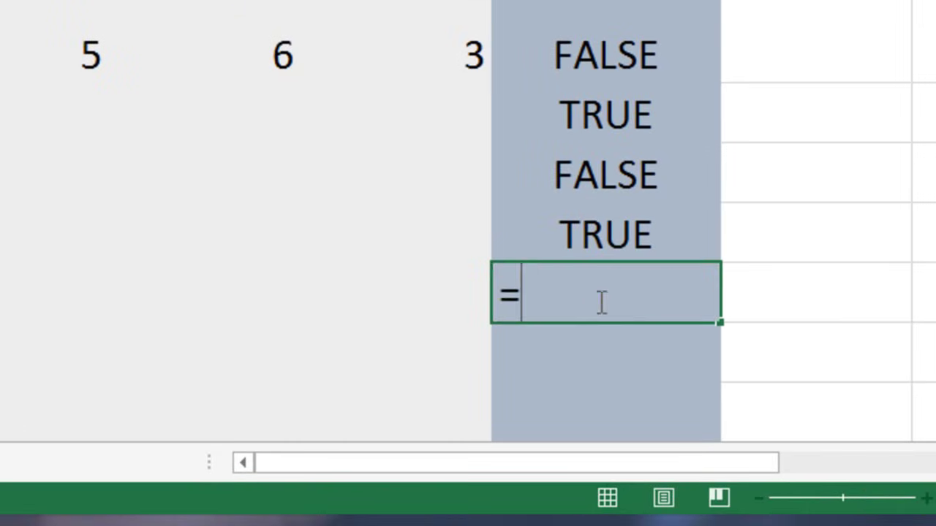
click(253, 63)
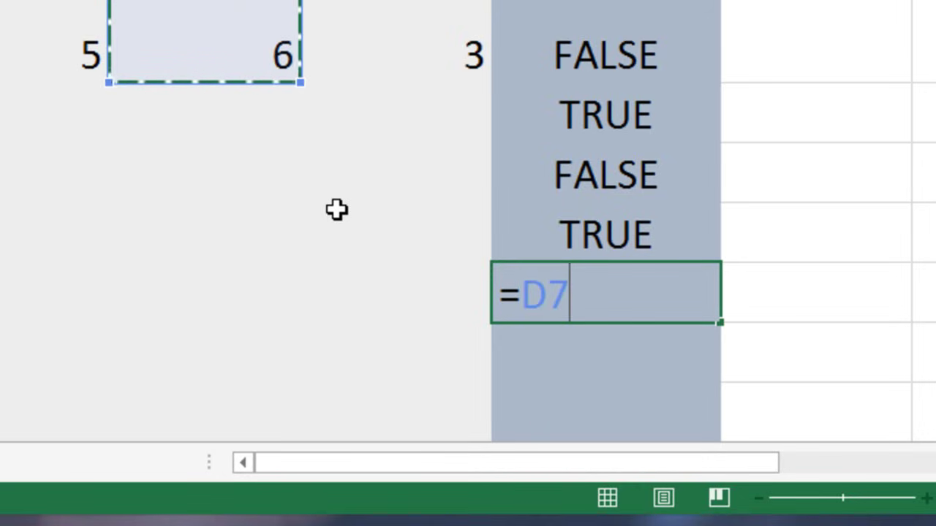
text(<=)
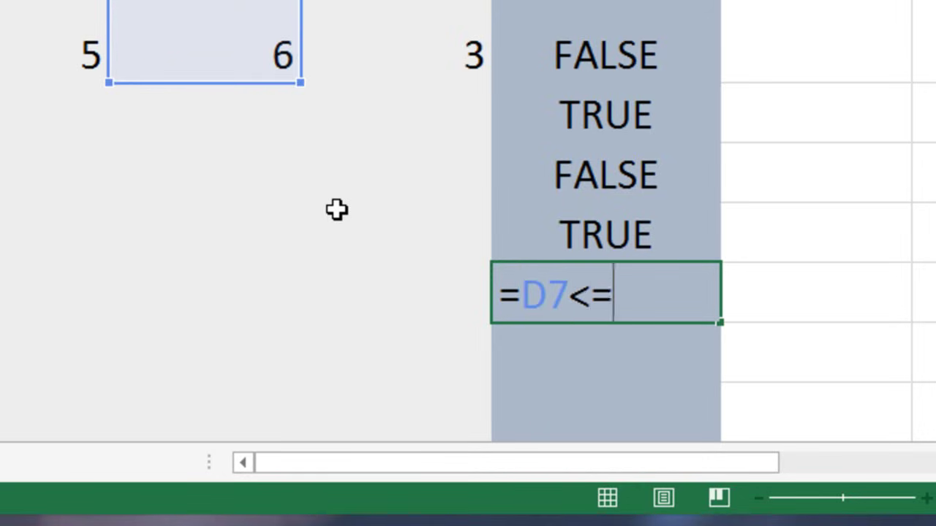
text(6)
key(Return)
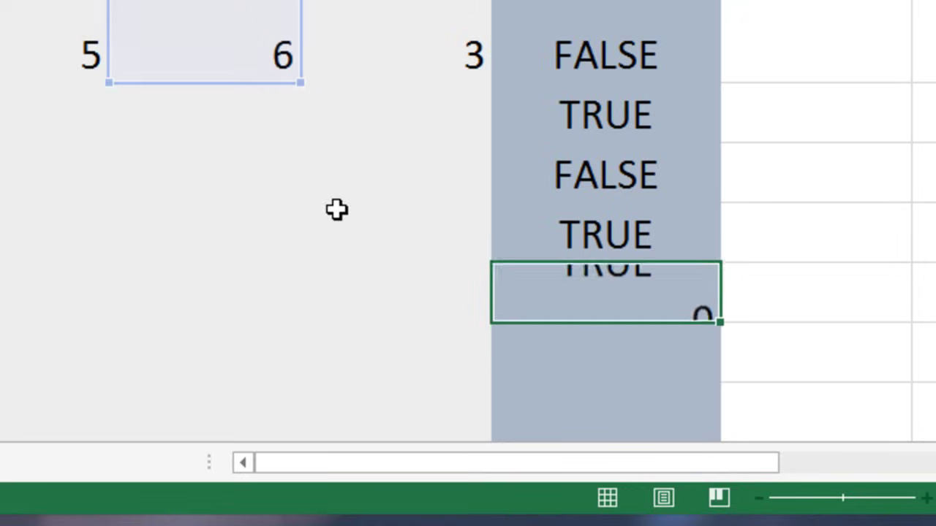
click(648, 299)
double_click(648, 299)
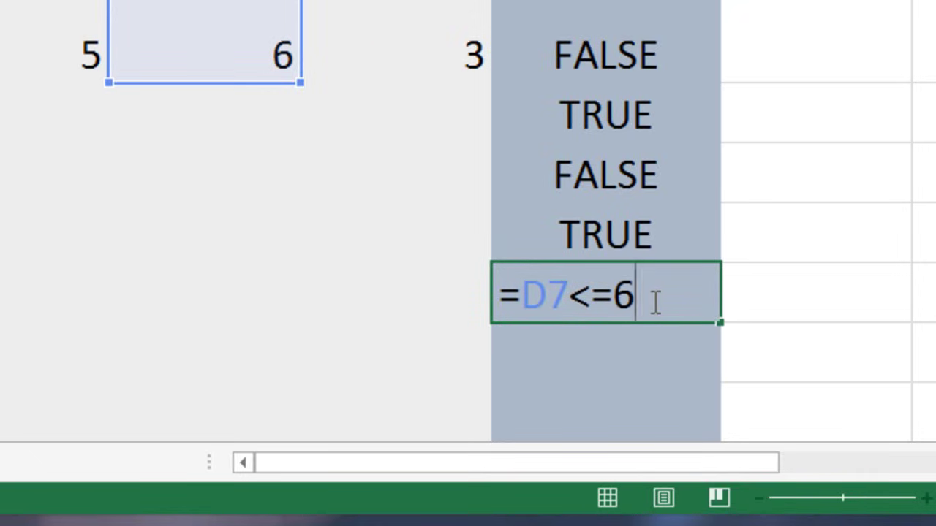
Enter the not-equal formula =C7<>8 in F12.
click(611, 334)
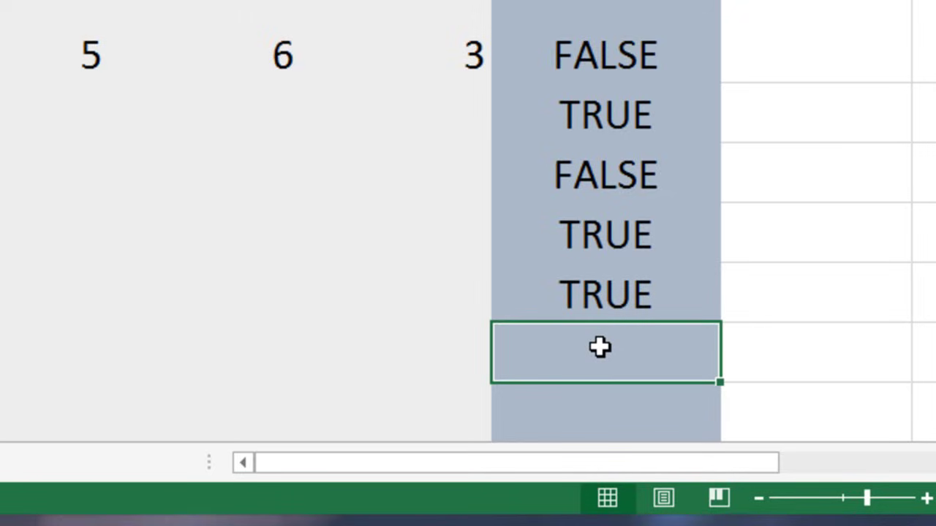
text(=)
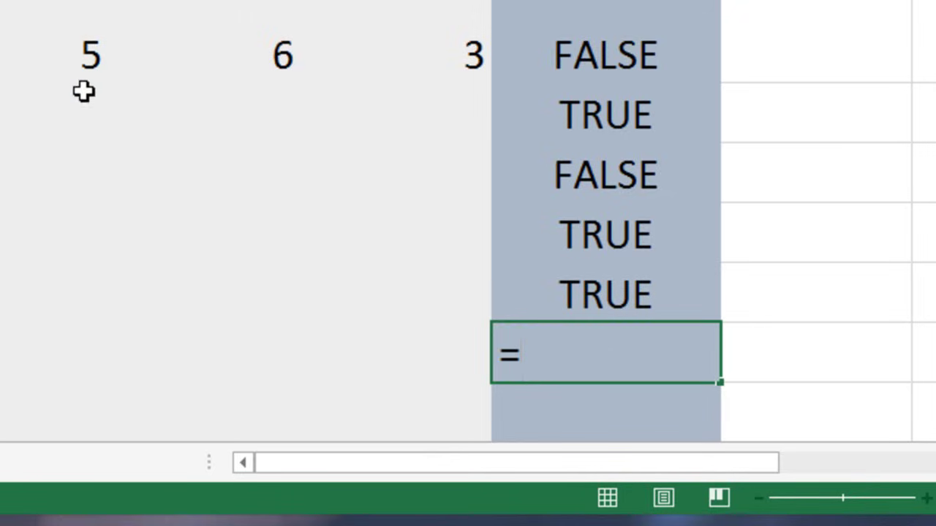
click(51, 58)
text(<>)
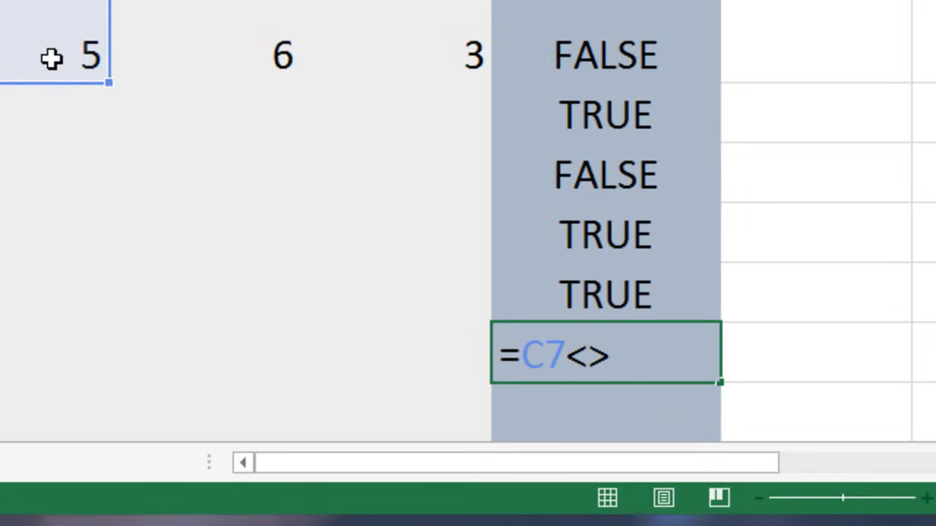
text(8)
key(Return)
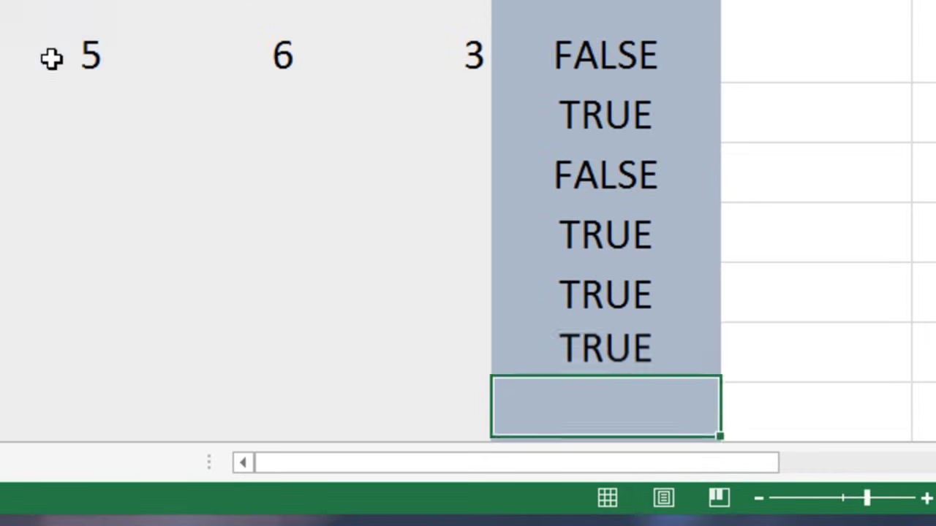
Replace the not-equal operator in the F12 formula with an equals sign so that it reads =C7=8.
double_click(622, 345)
drag(567, 342, 611, 358)
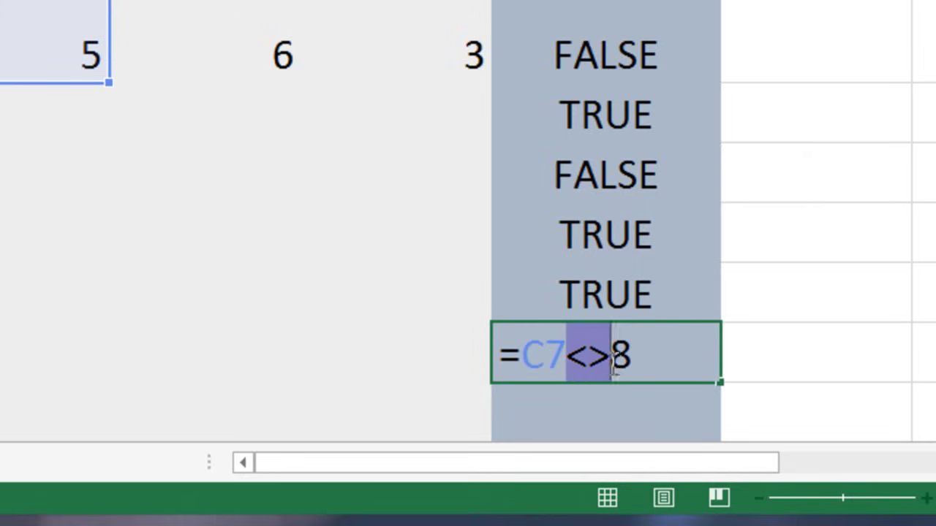
text(=)
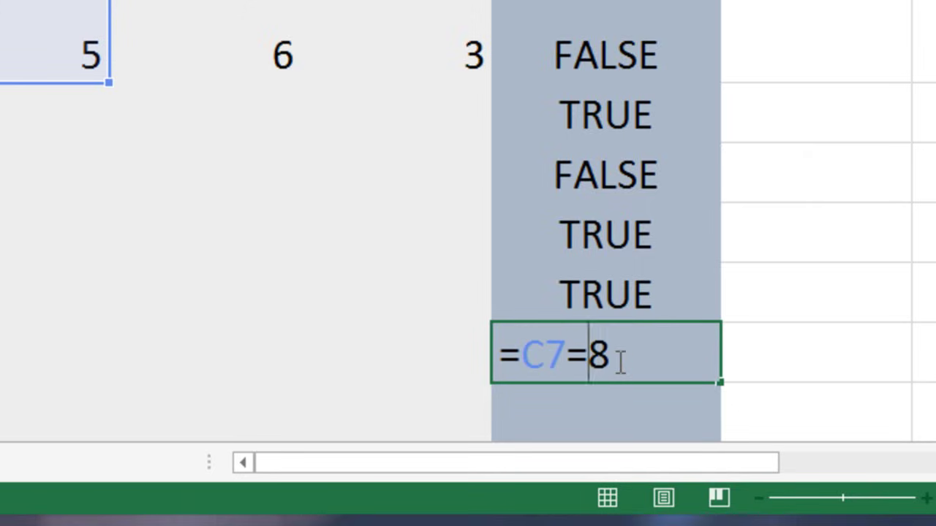
key(Return)
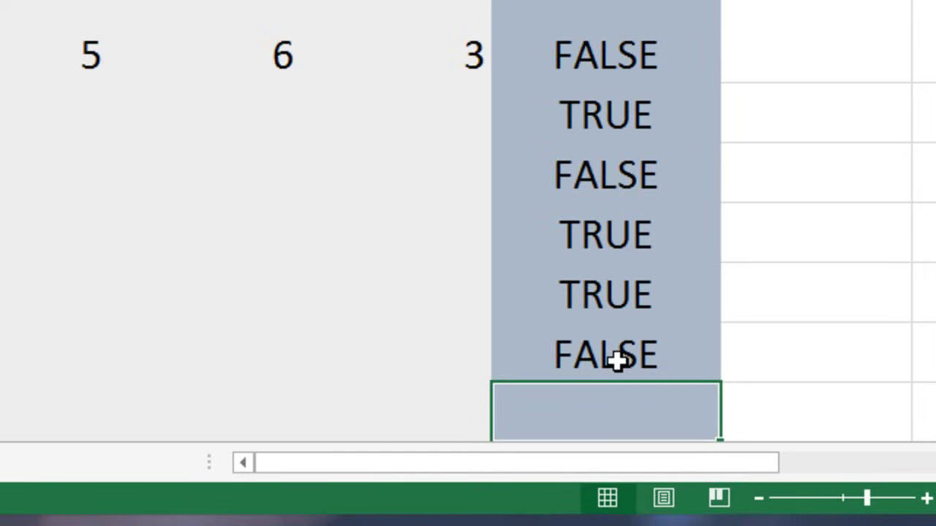
scroll(265, 347, down, 1)
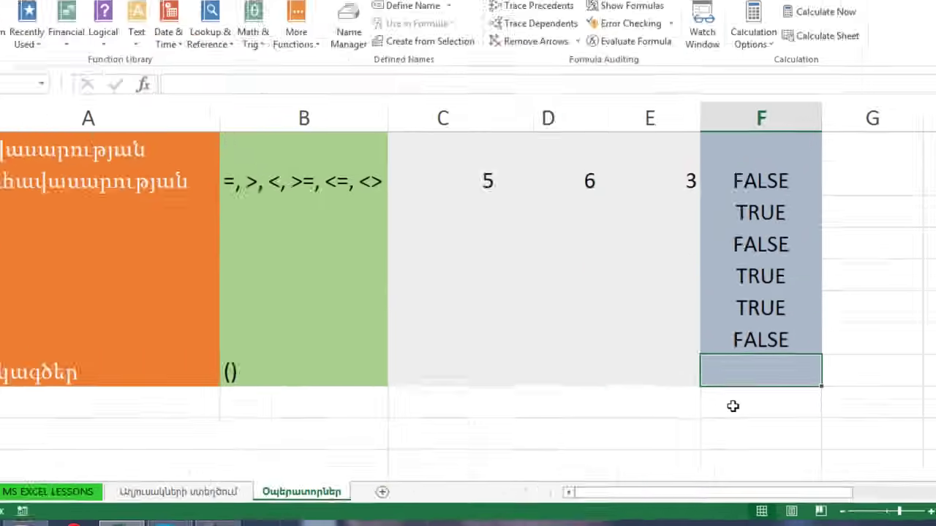
scroll(748, 421, down, 1)
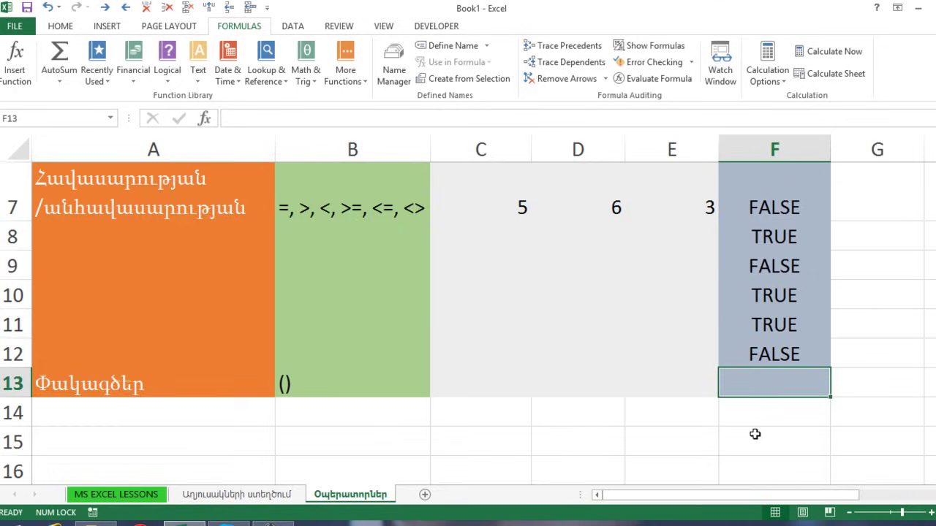
scroll(755, 435, up, 1)
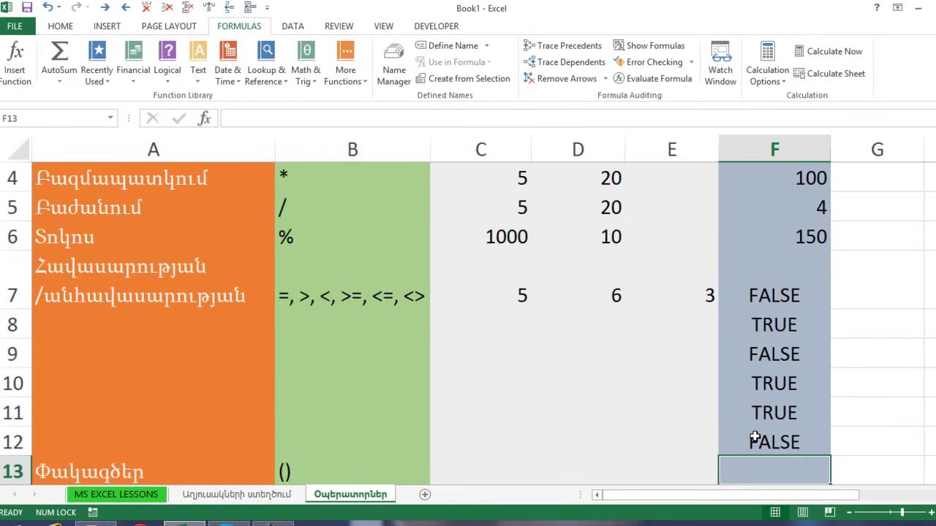
Enter the formula =4*5+6 in F13 of the parentheses row.
scroll(755, 439, down, 1)
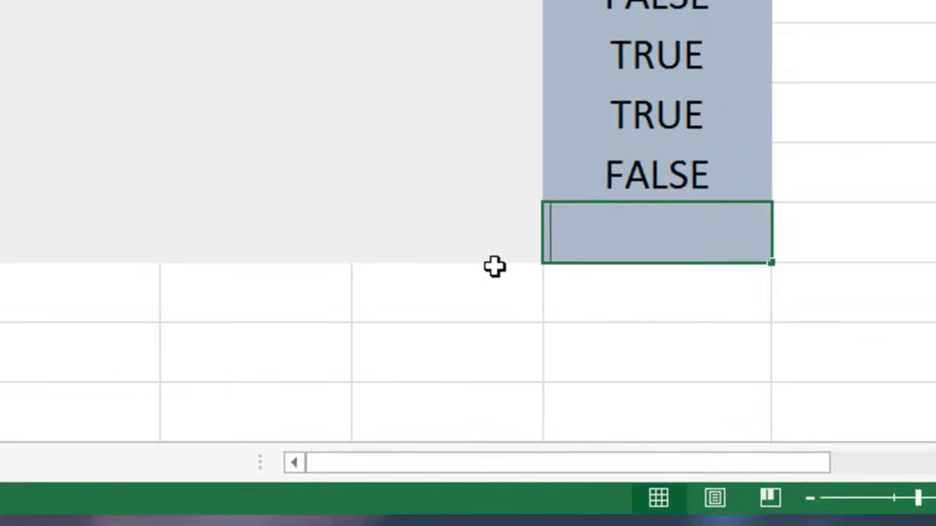
text(=)
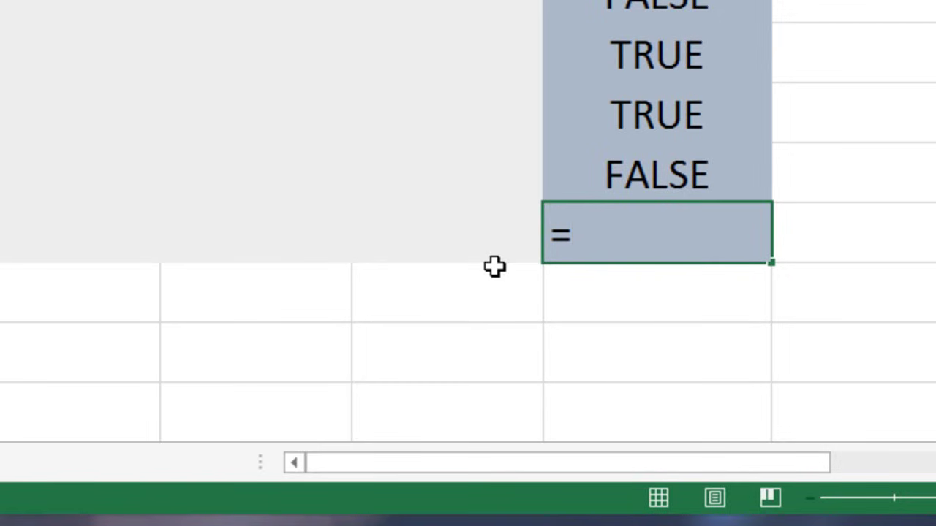
text(4*5)
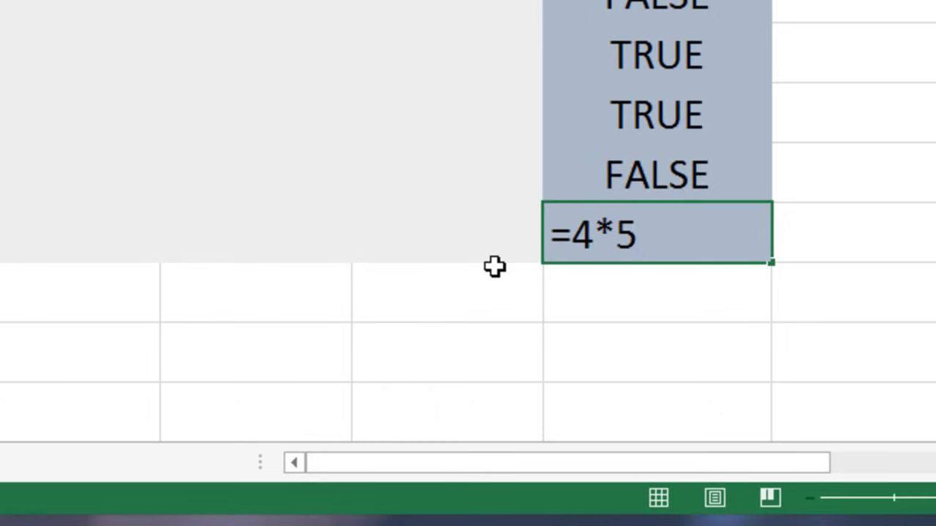
text(+6)
key(Return)
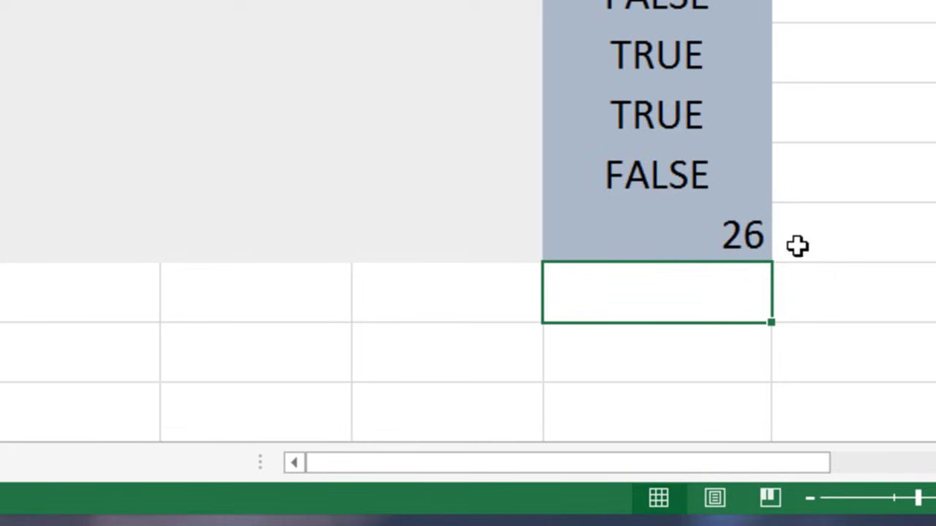
Enter the unfinished expression =4*( as text in G13, beside the formula without parentheses.
drag(778, 460, 834, 461)
click(252, 242)
click(424, 241)
double_click(427, 240)
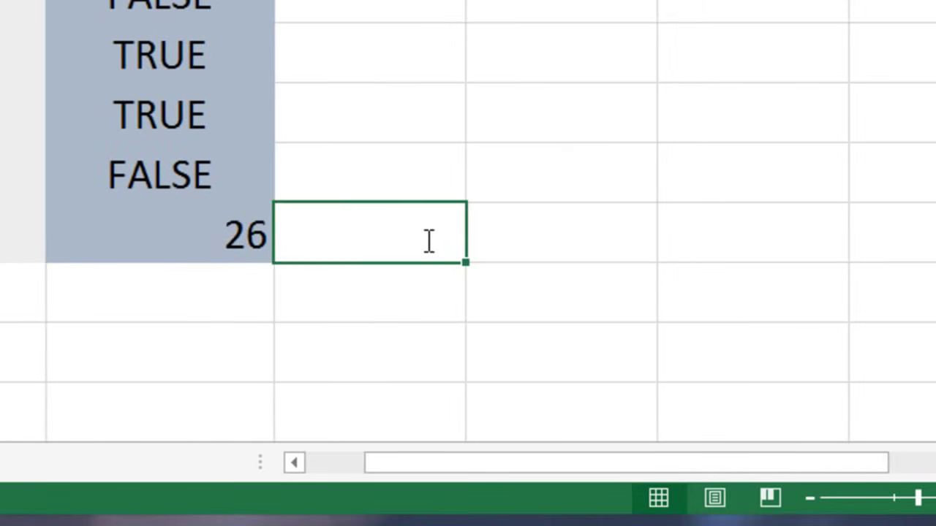
text(=4*()
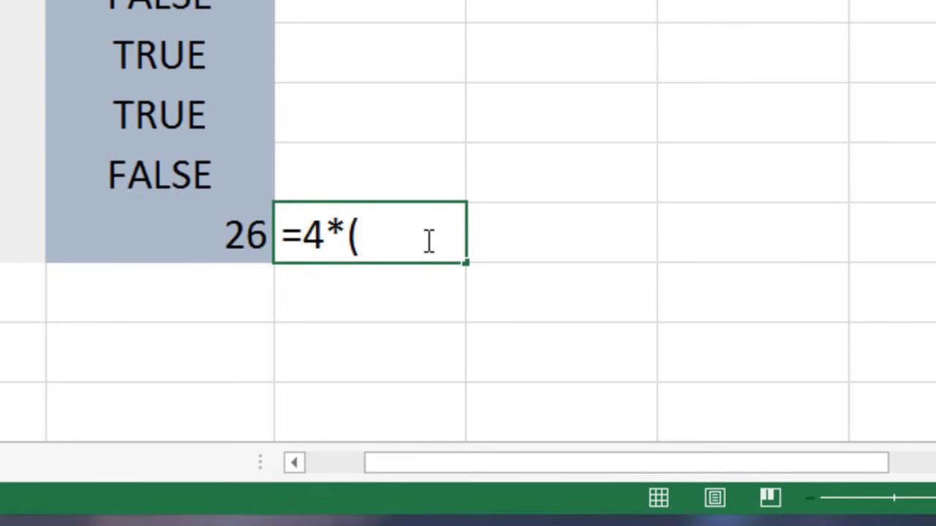
click(286, 231)
key(Return)
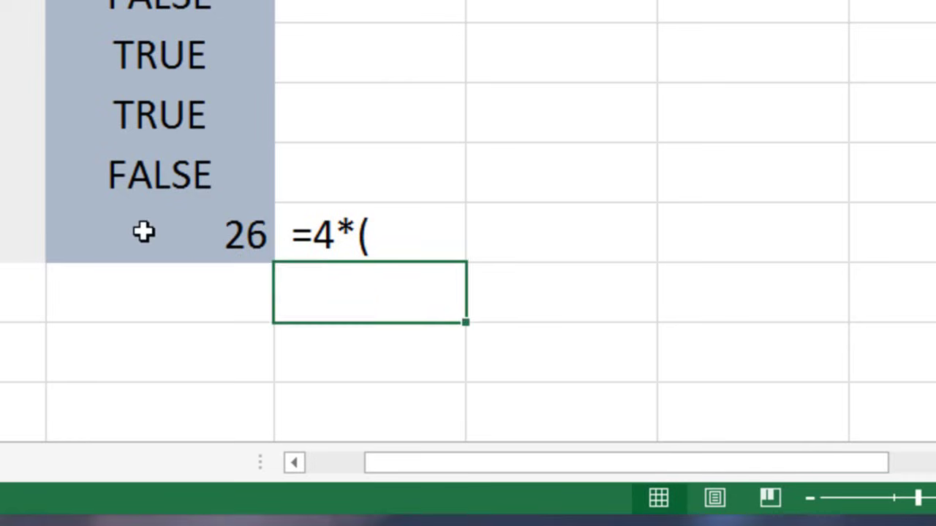
Remove the leading space in G13 and complete its formula as =4*(5+6).
click(143, 232)
double_click(329, 234)
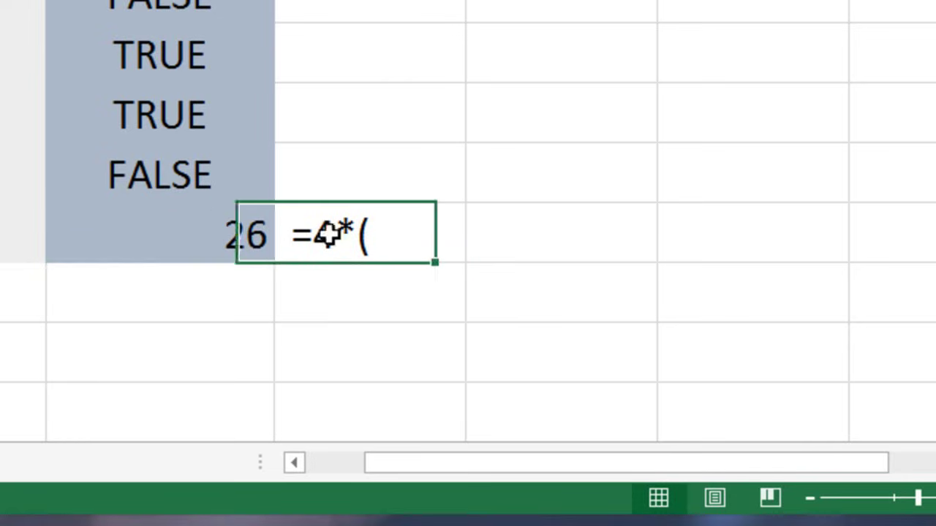
click(302, 236)
key(BackSpace)
click(371, 240)
text(5+6))
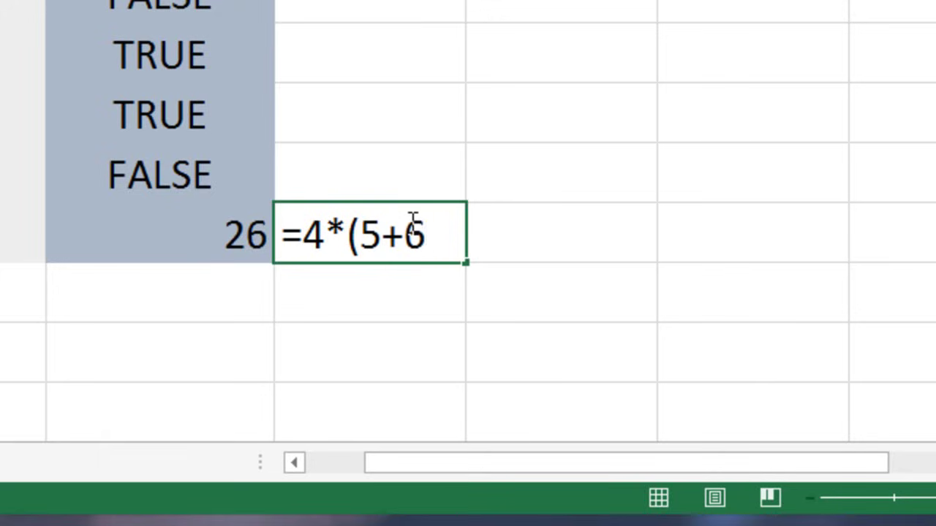
key(Return)
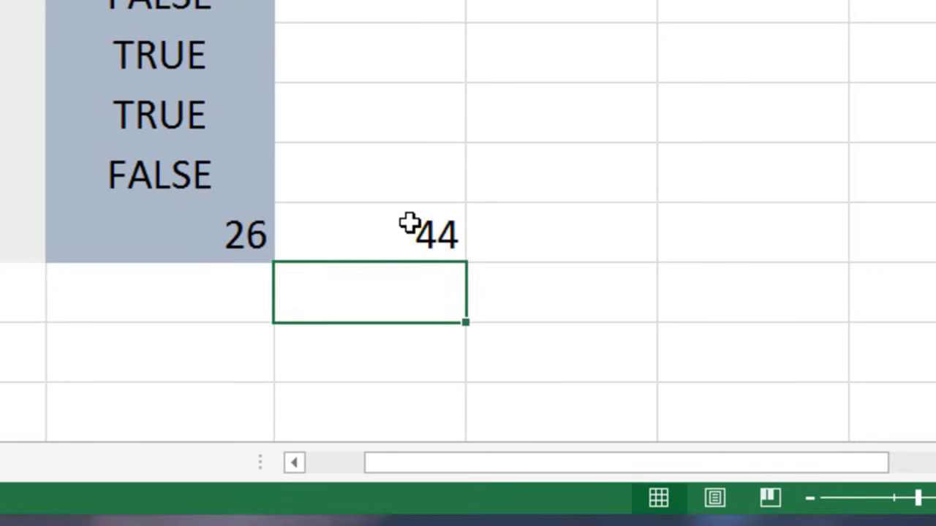
Copy the blue fill formatting of F13 onto G13.
click(386, 233)
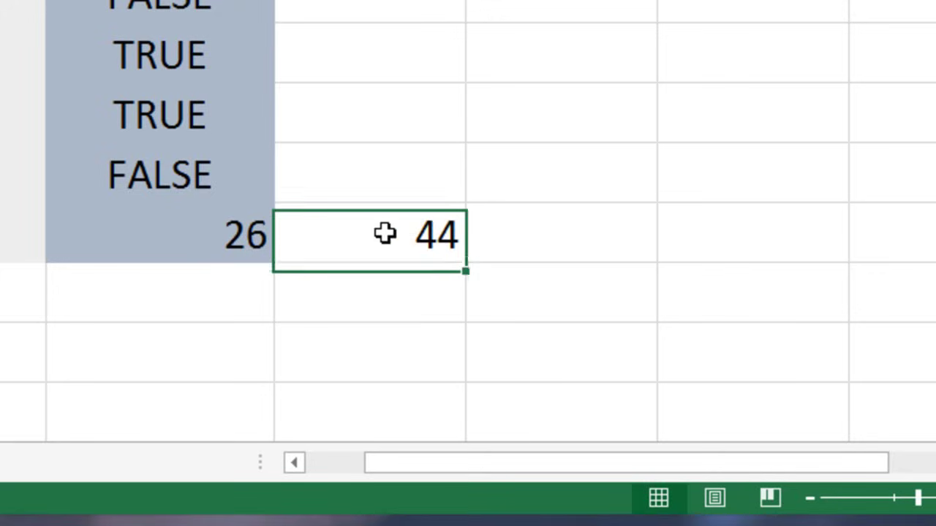
click(223, 232)
key(ctrl+c)
click(394, 241)
Reopen the G13 formula and highlight the whole expression to examine how the parentheses group the addition.
double_click(392, 240)
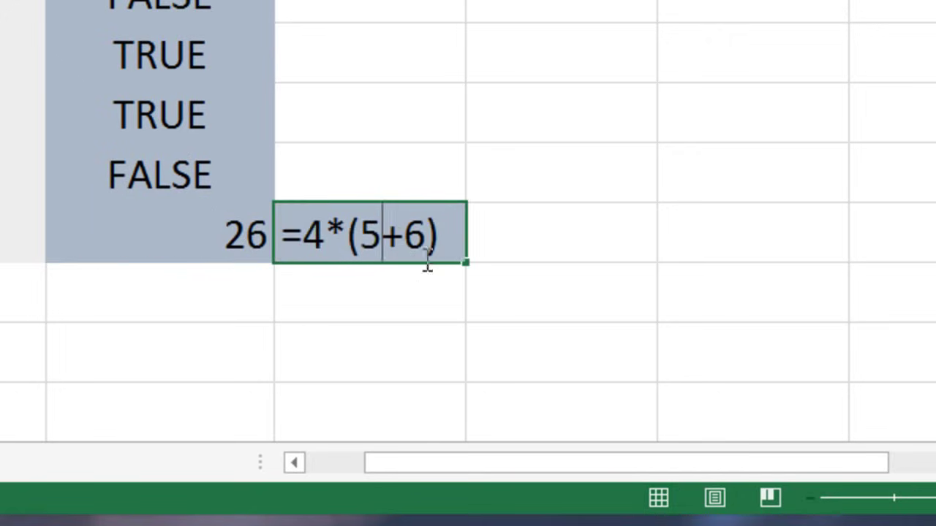
drag(445, 237, 282, 212)
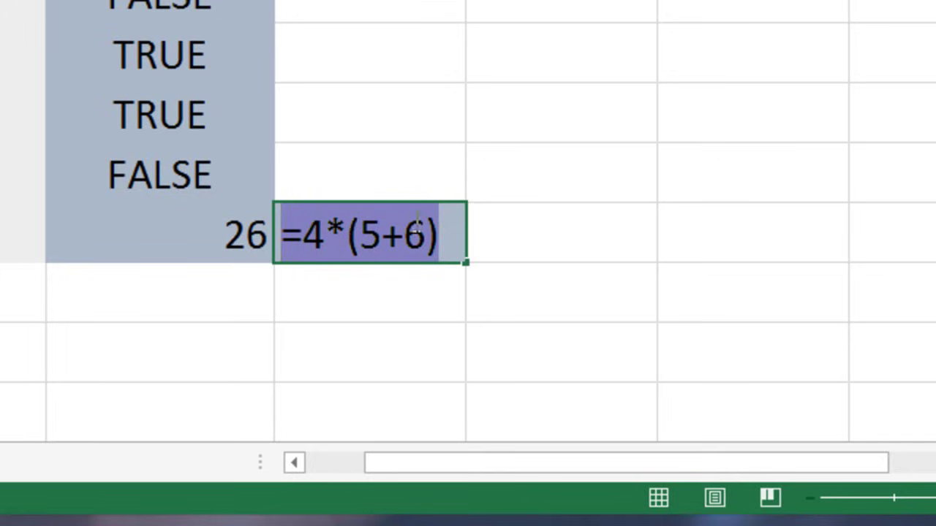
text(=)
click(395, 307)
key(ctrl+z)
key(Return)
Compare the formulas in F13 and G13 by opening each one in turn without changing it.
click(221, 236)
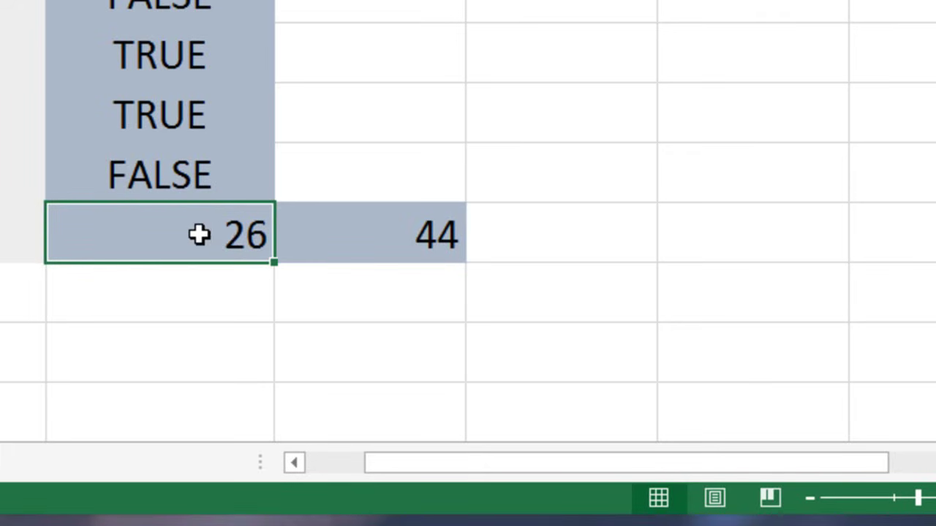
double_click(198, 234)
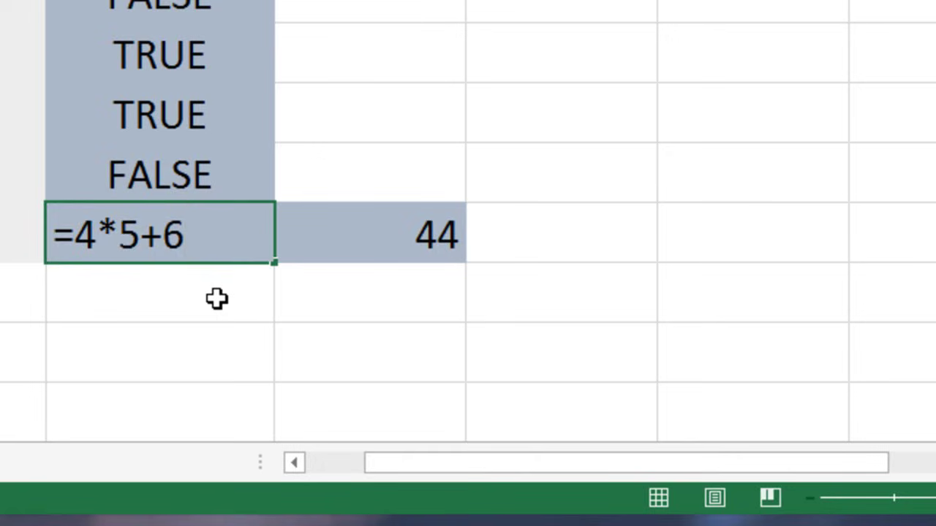
key(Return)
click(219, 242)
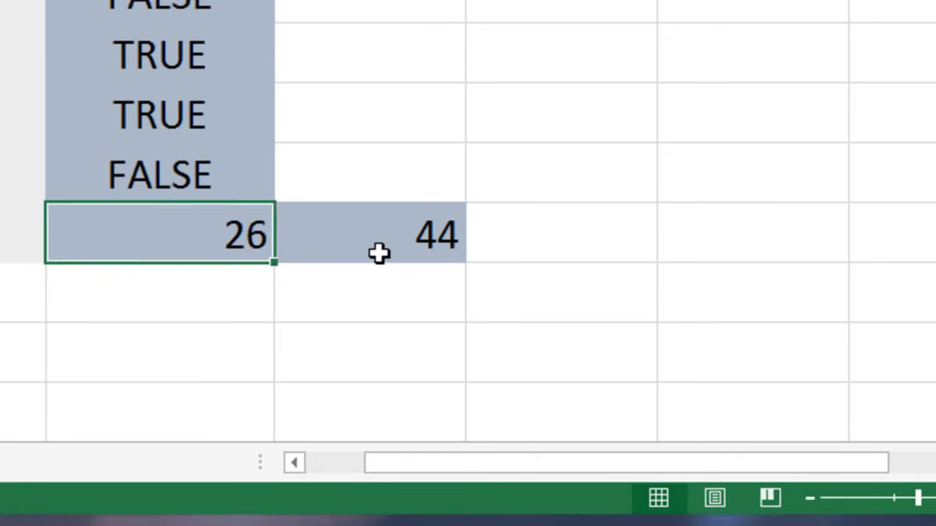
click(378, 254)
double_click(383, 242)
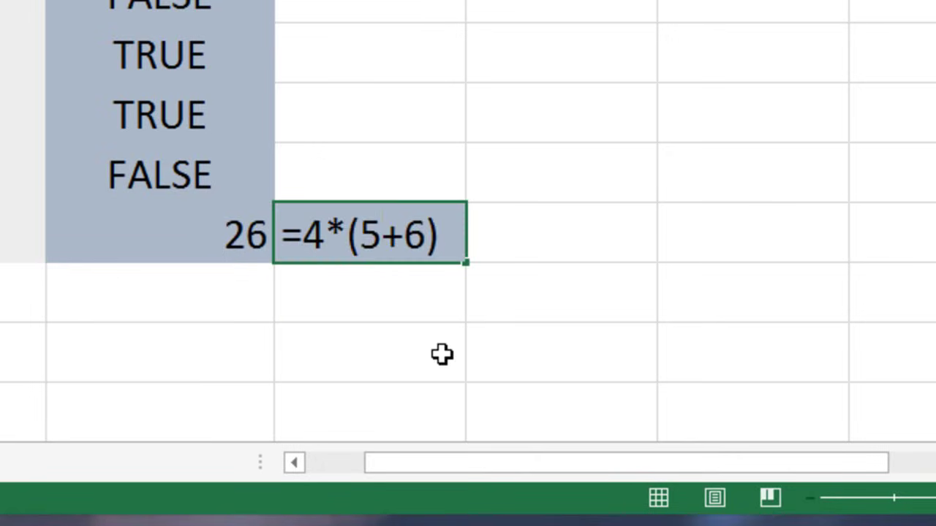
key(Return)
click(238, 236)
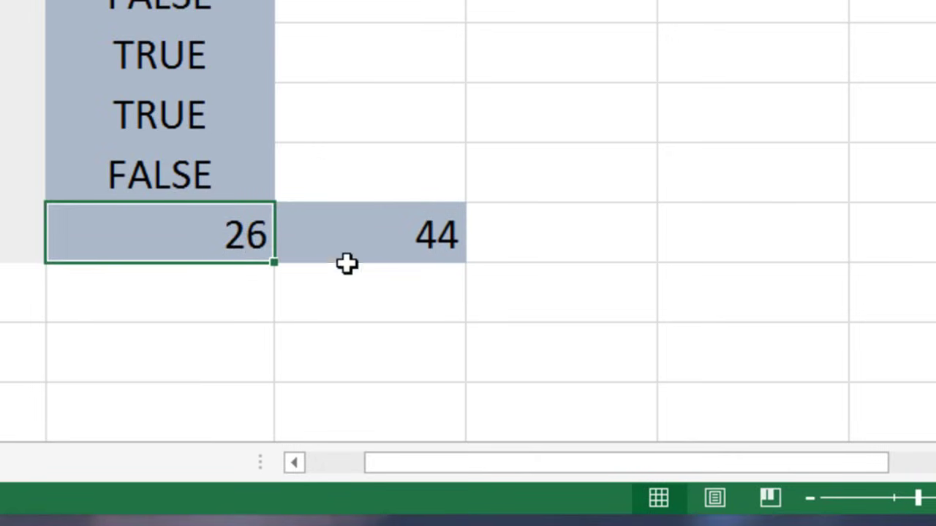